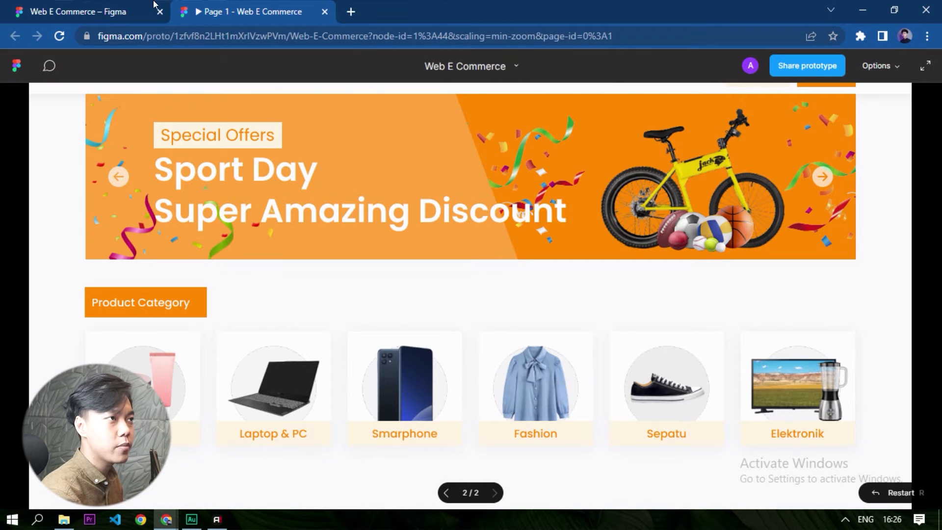
In the Web E Commerce design file, add the text "All Products" below the product category cards on the landing page.
left_click(107, 11)
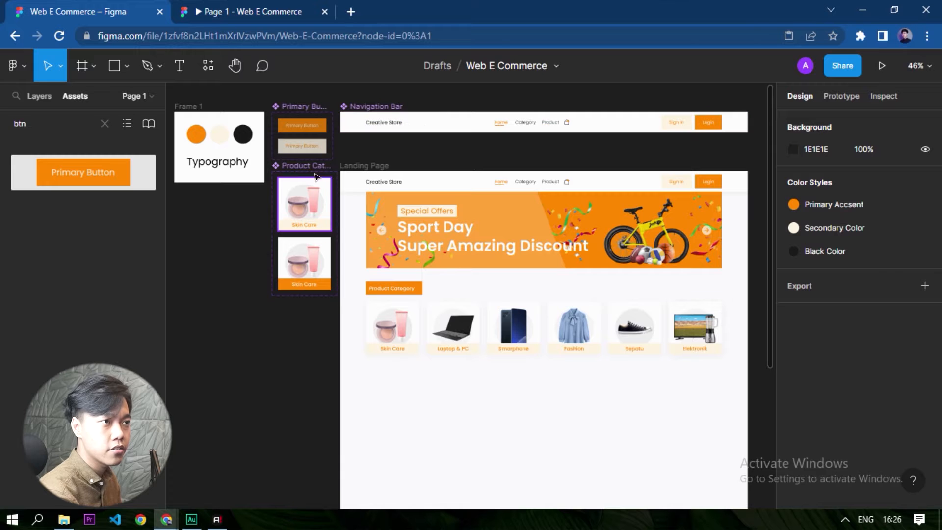
scroll(697, 430, "up", 5)
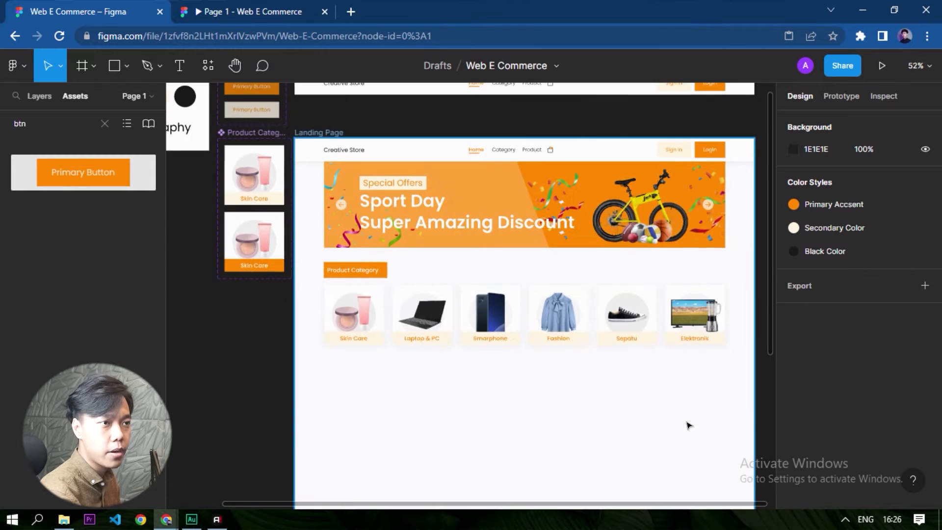
left_click_drag(494, 441, 511, 367)
key("t")
left_click(411, 323)
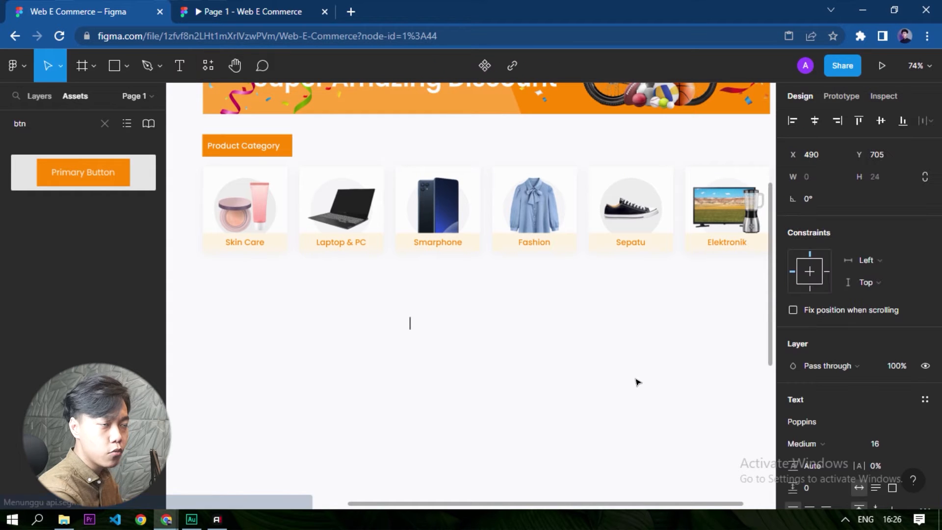
type("All")
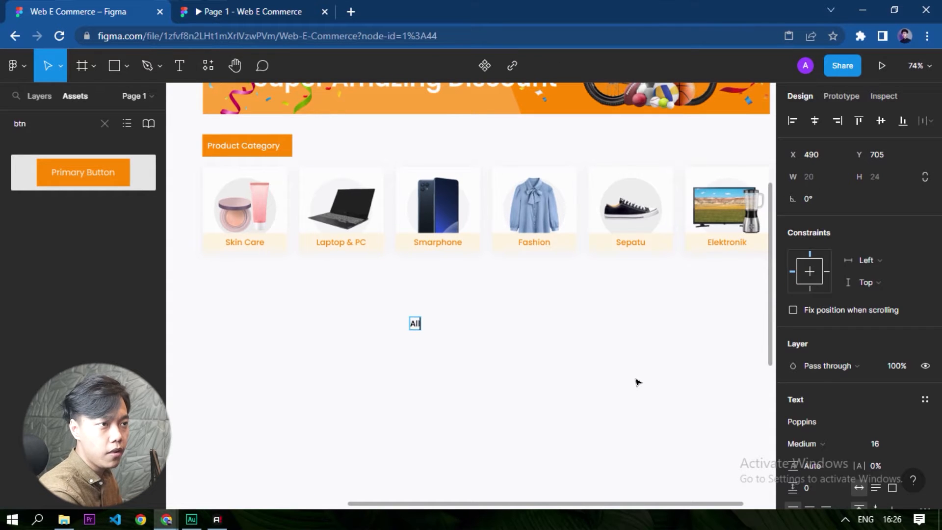
type(" Products")
Set the "All Products" heading's font size to 32 and apply the Black Color style to its fill.
key("ctrl+a")
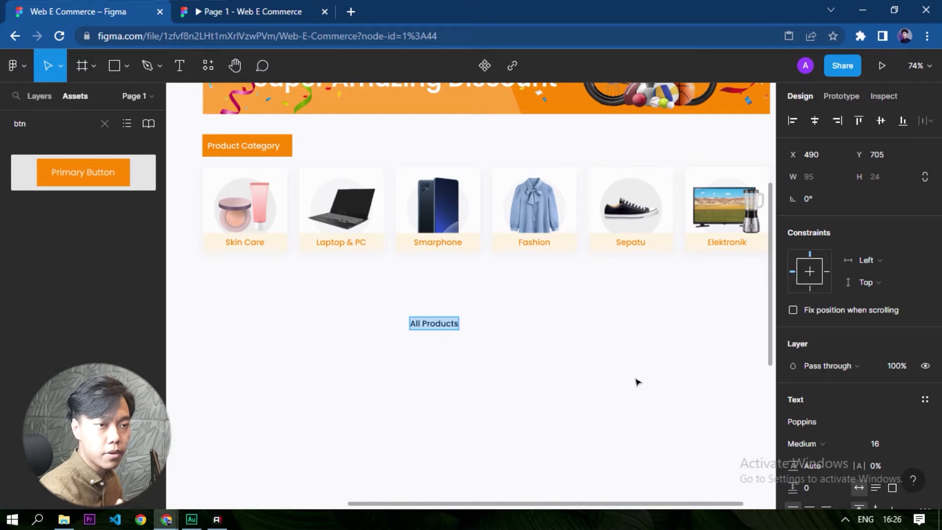
left_click(907, 442)
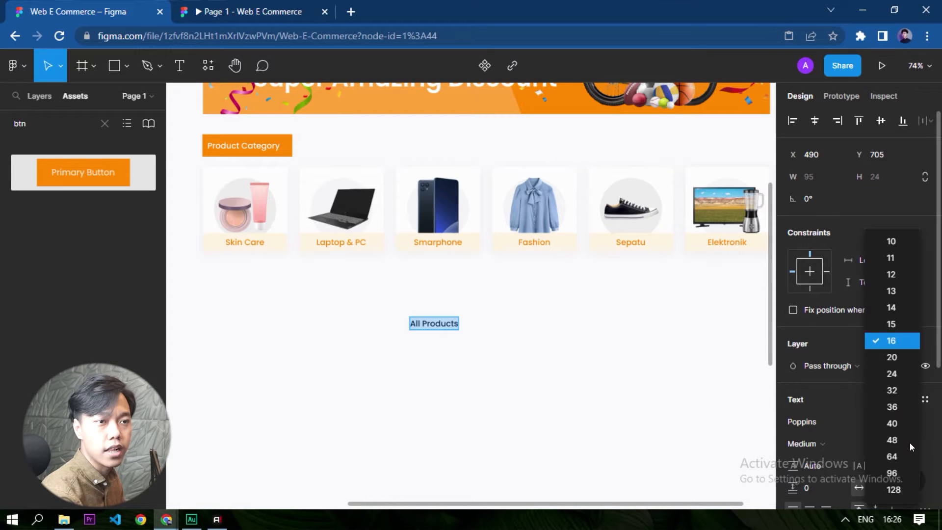
left_click(891, 391)
key("Escape")
scroll(886, 401, "down", 5)
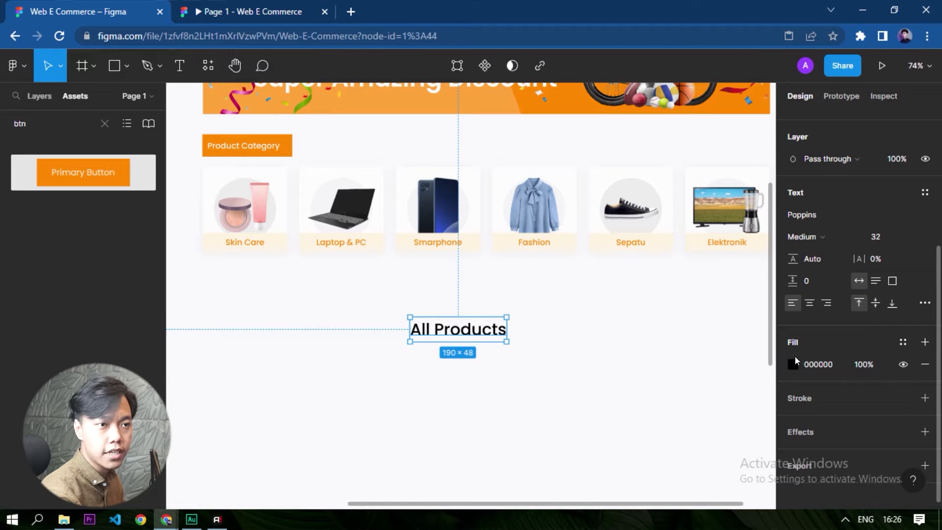
left_click(901, 342)
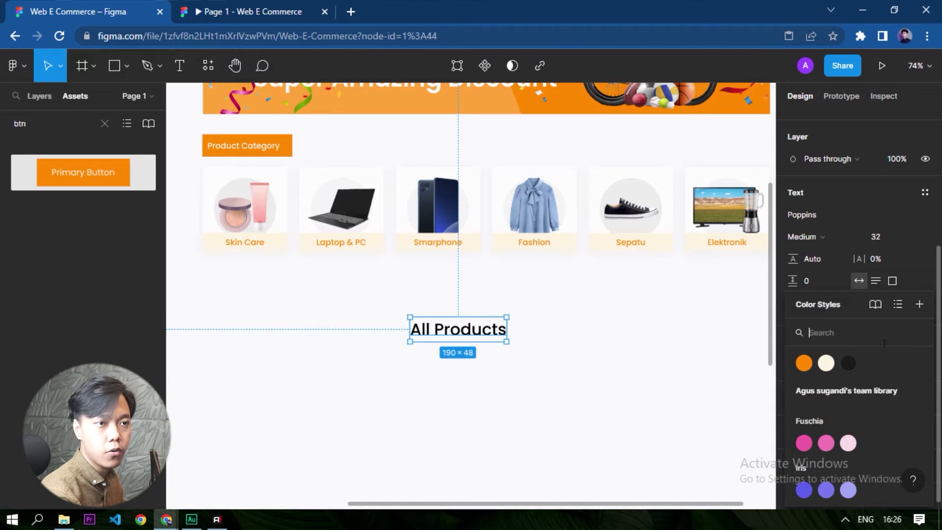
left_click(846, 363)
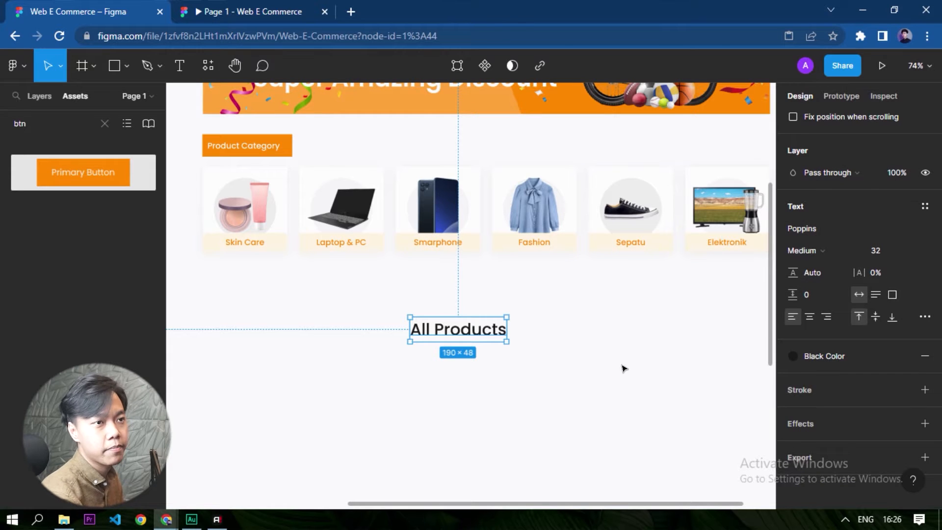
Centre the "All Products" heading horizontally on the landing page.
left_click(456, 309)
left_click(464, 334)
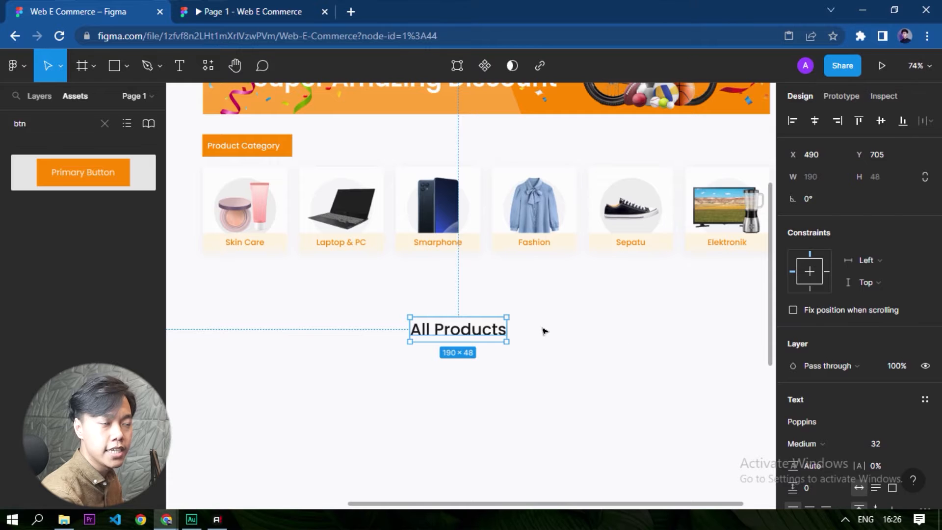
left_click_drag(627, 391, 263, 289)
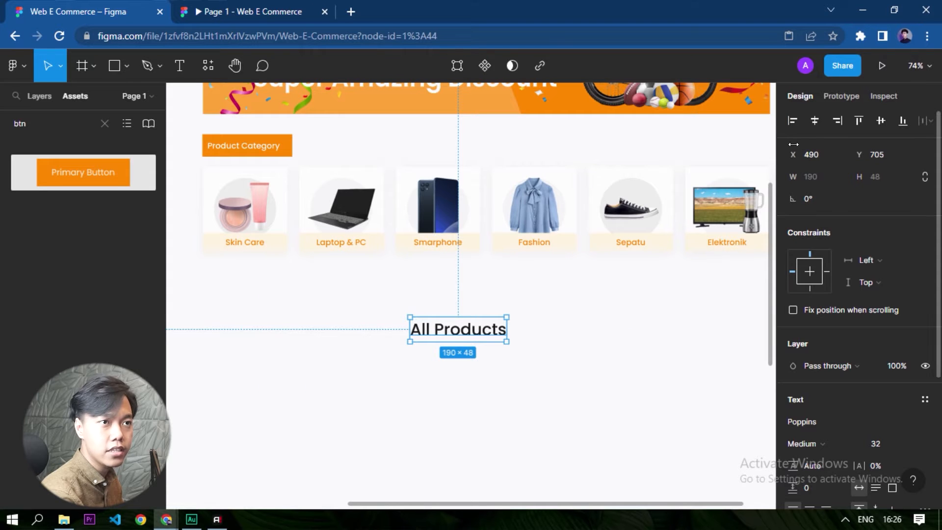
left_click(814, 124)
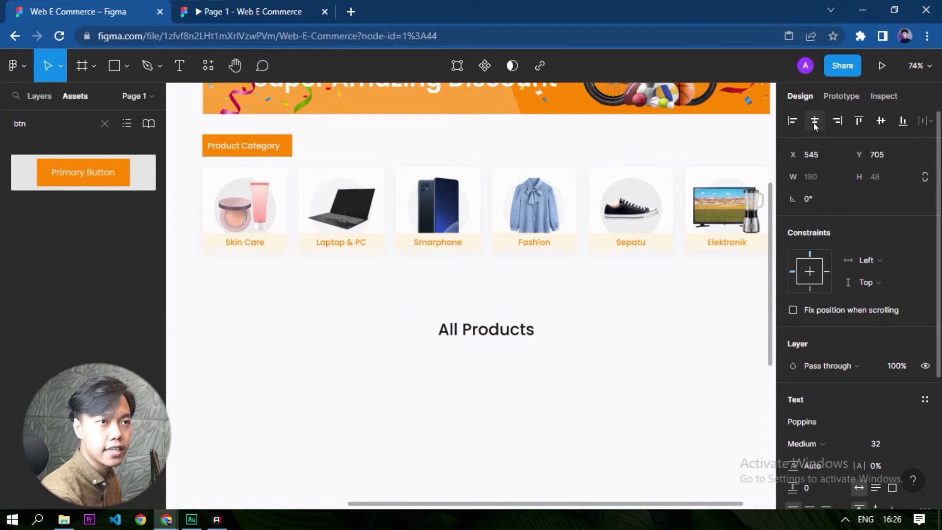
left_click(581, 384)
left_click(450, 332)
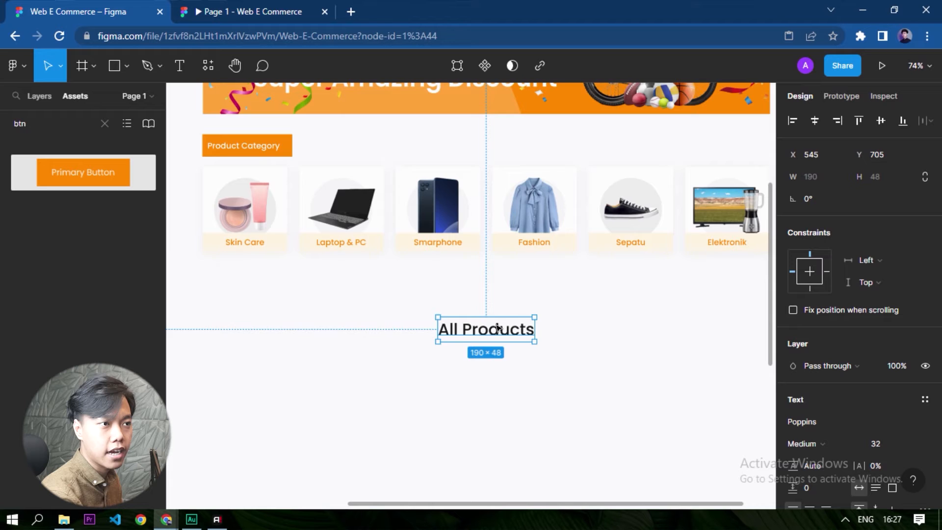
Move the "All Products" heading up so it sits 40 px below the product category cards.
key("shift+0")
key("alt")
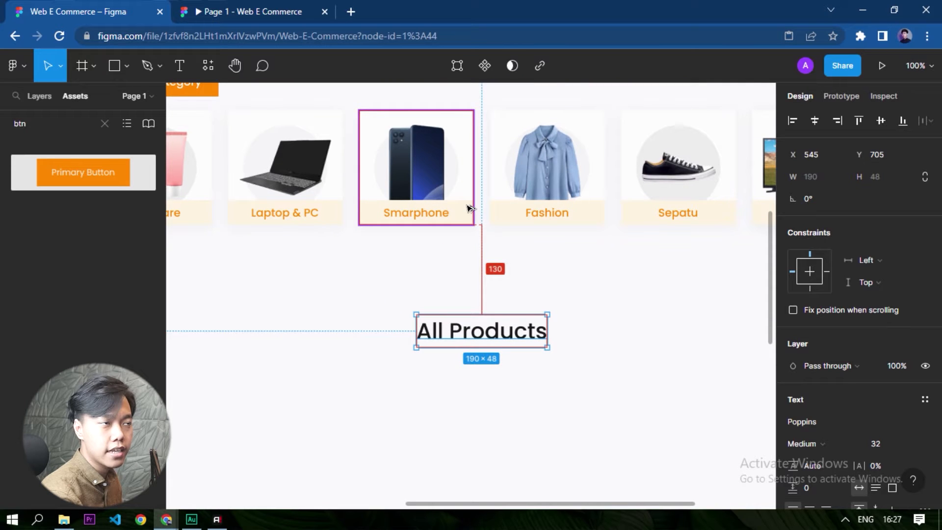
left_click_drag(472, 332, 473, 246)
scroll(505, 417, "down", 3)
left_click(256, 176)
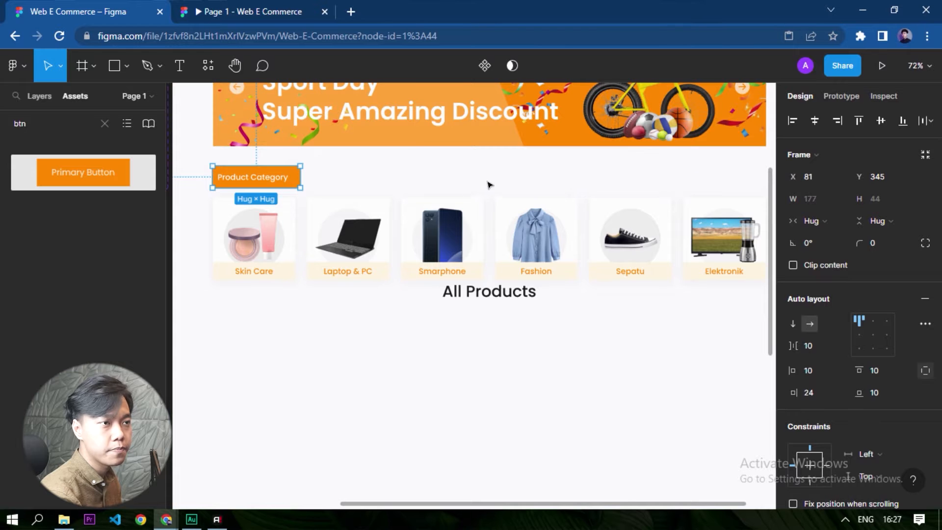
left_click(485, 308)
scroll(474, 306, "up", 4)
scroll(473, 306, "up", 2)
left_click(472, 277)
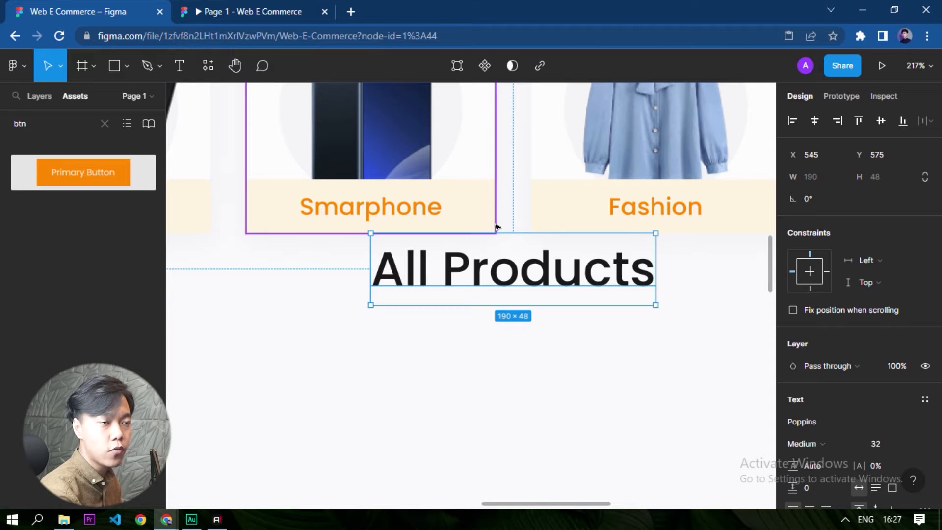
key("shift+Down")
key("shift+Down")
key("shift+Down")
key("shift+Down")
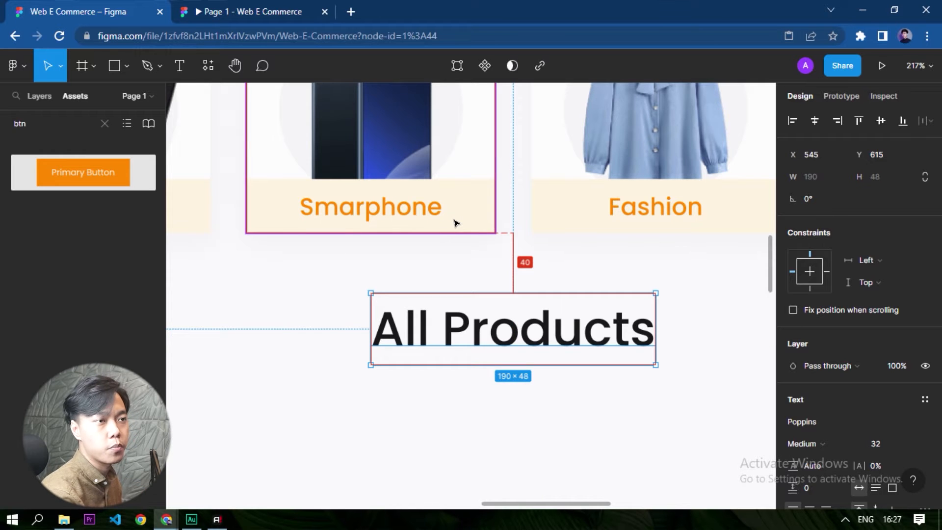
Place an instance of the Primary Button component below the "All Products" heading, slightly right of its centre.
scroll(455, 223, "down", 10)
scroll(424, 244, "up", 3)
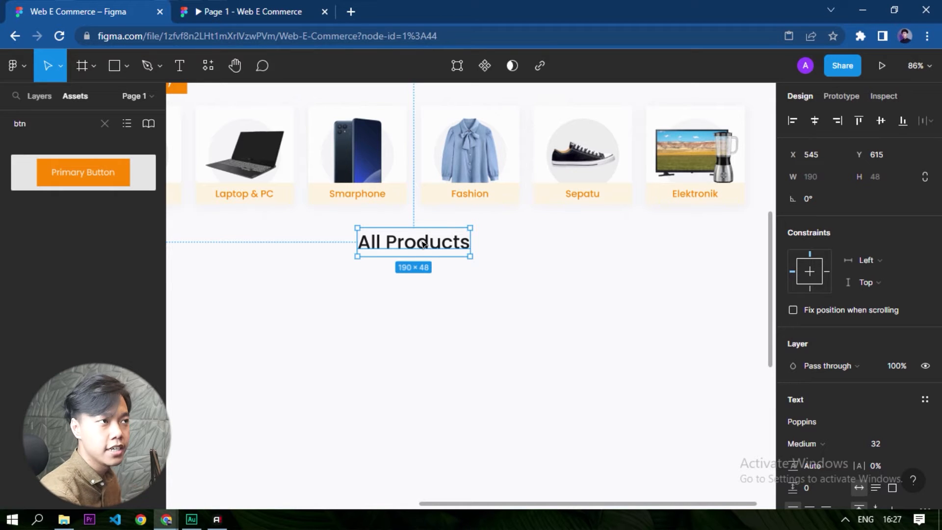
left_click(228, 249)
left_click_drag(64, 173, 14, 127)
left_click_drag(67, 179, 481, 294)
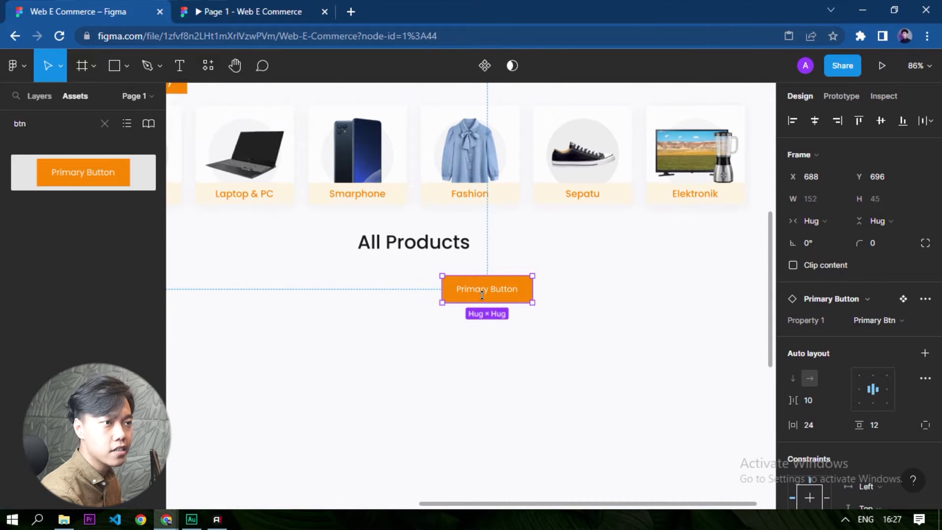
Change the new button's label to "Search".
scroll(482, 294, "up", 3)
double_click(485, 277)
type("Seacrh")
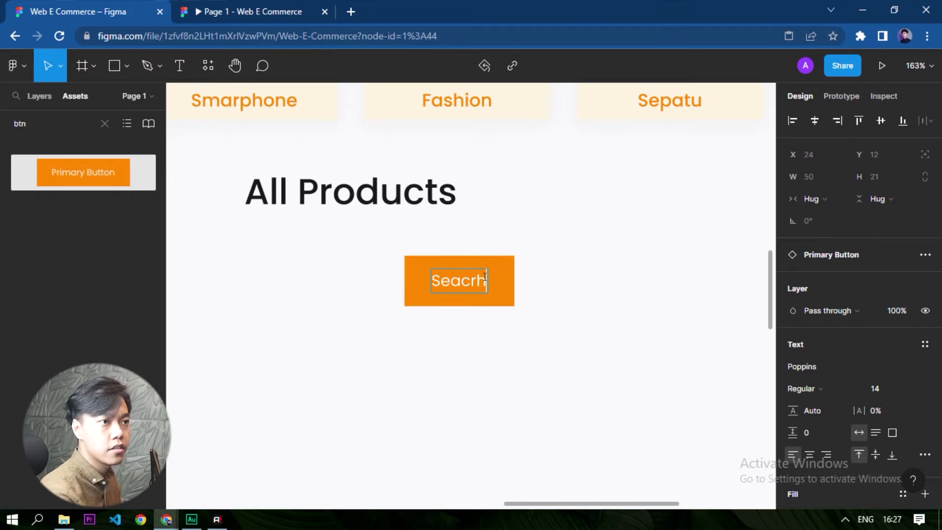
key("ctrl+a")
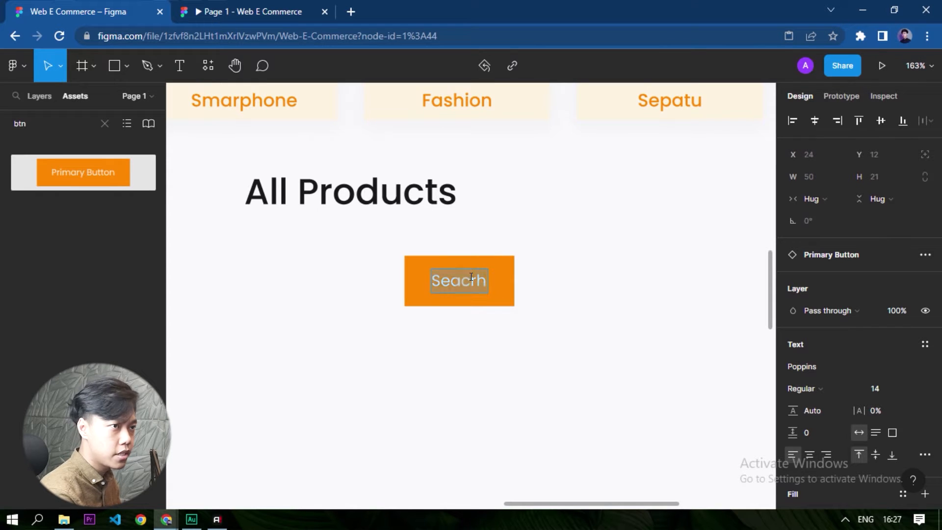
type("Search")
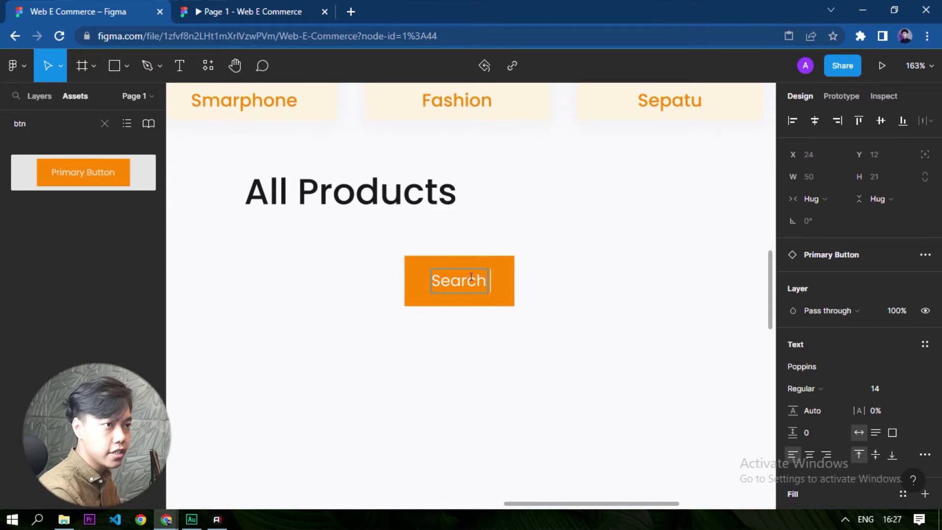
left_click(553, 346)
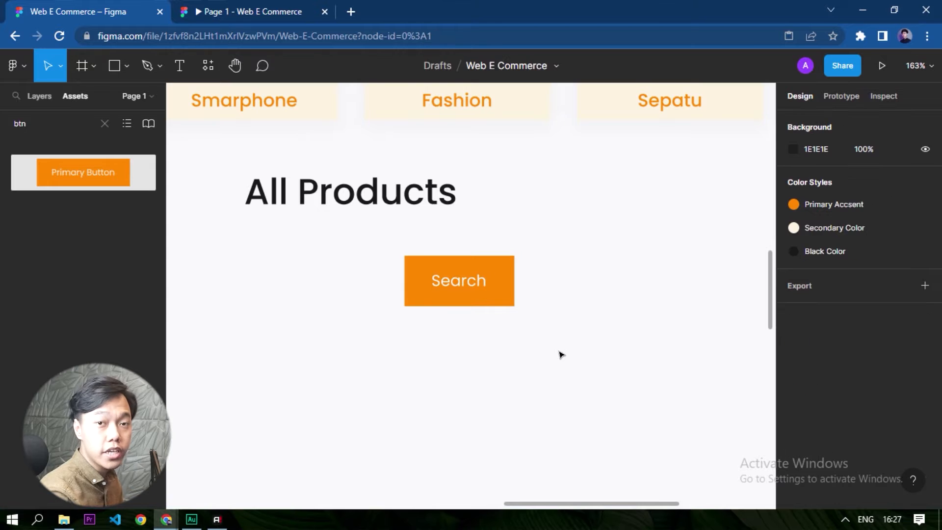
Add the placeholder text "search something..." to the left of the Search button.
scroll(415, 387, "left", 4)
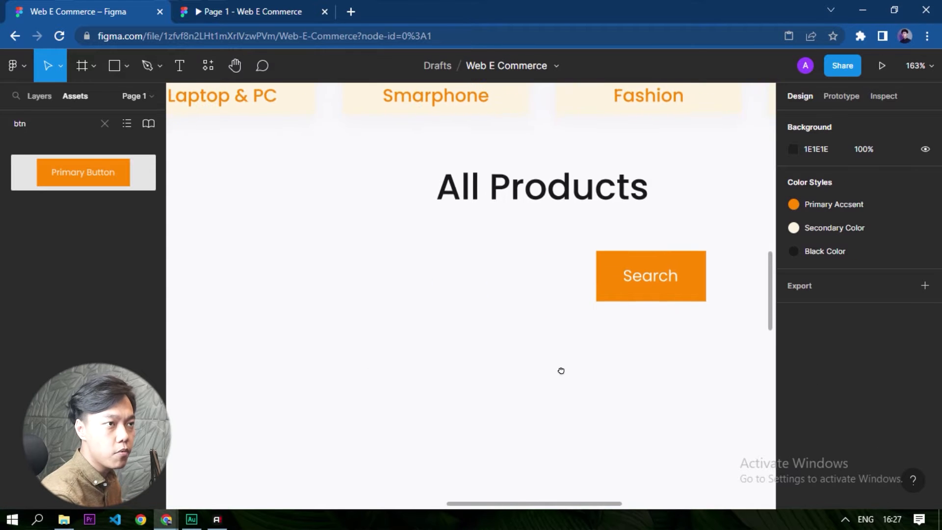
left_click(180, 66)
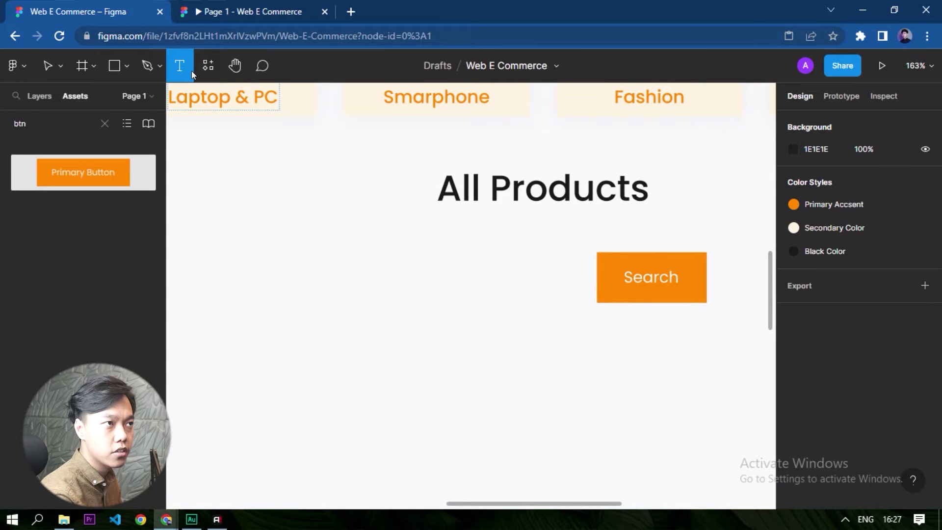
left_click(353, 282)
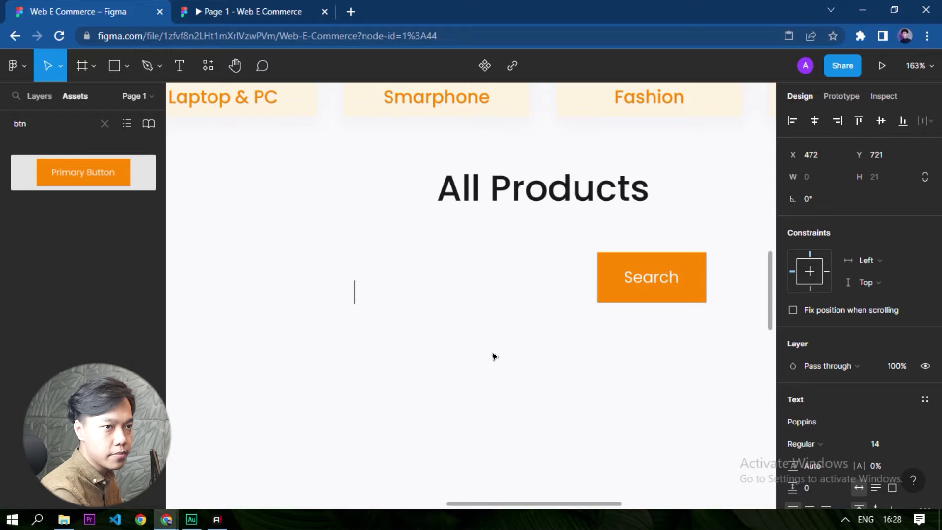
type("seach something..")
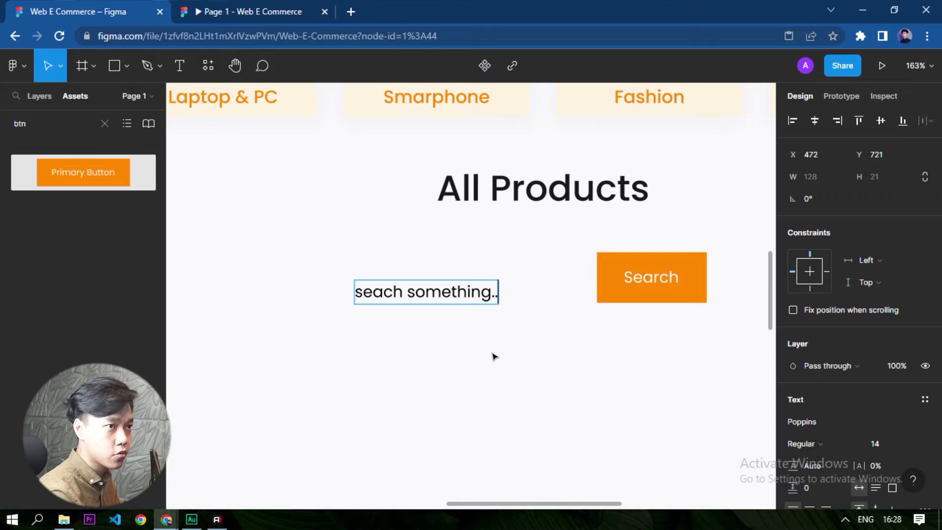
type(".")
key("ctrl+a")
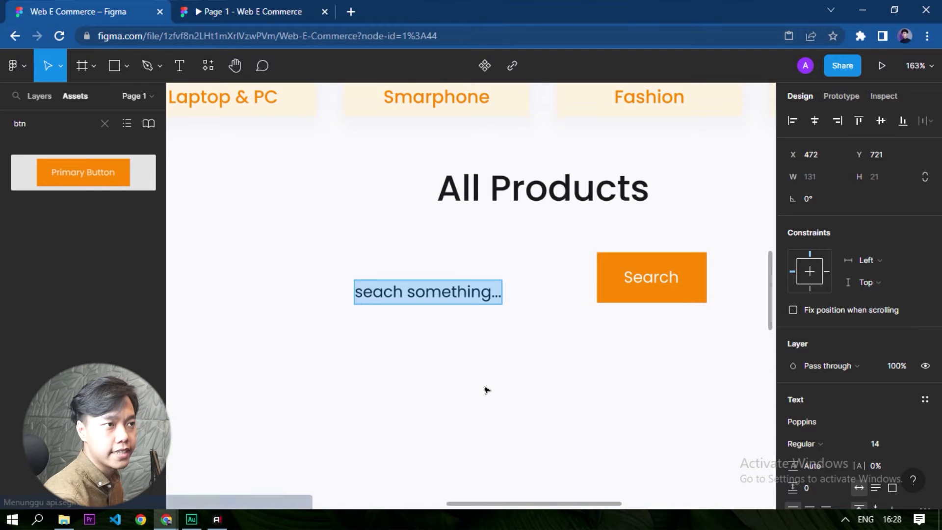
left_click(371, 294)
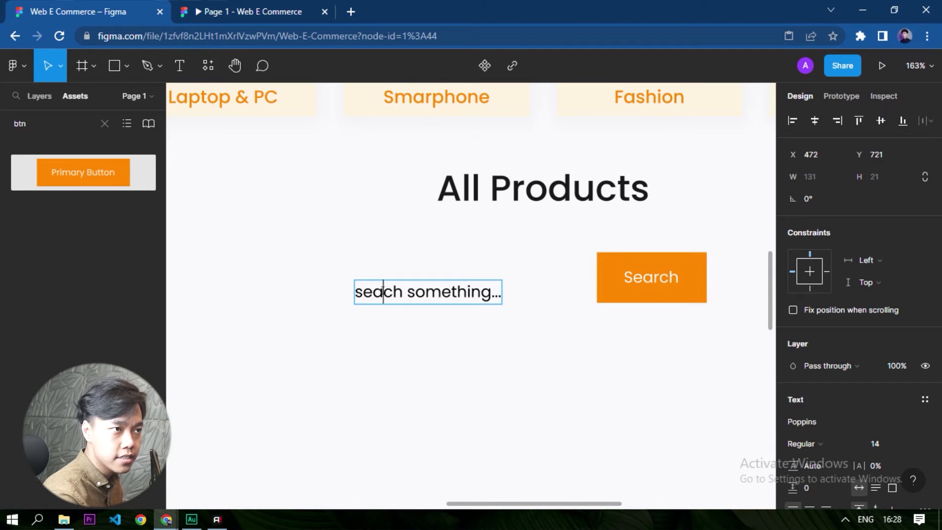
type("r")
key("Escape")
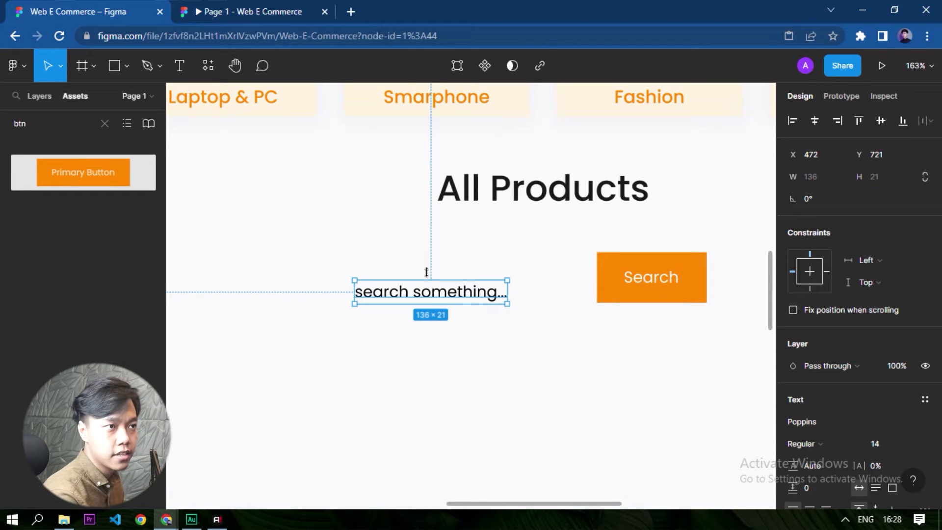
Change the "search something..." placeholder's fill to the grey 9A9999.
scroll(871, 413, "down", 5)
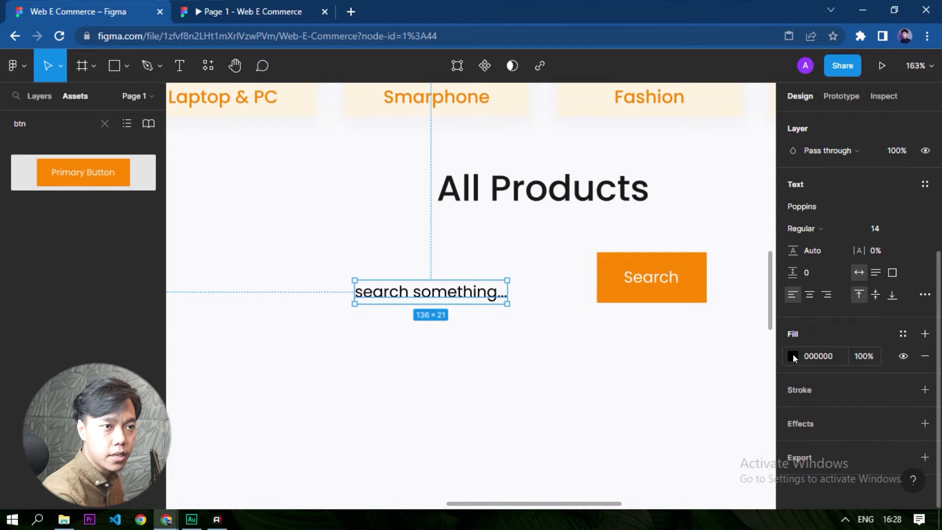
left_click(793, 356)
left_click_drag(652, 301, 591, 237)
left_click(494, 349)
scroll(502, 353, "down", 3)
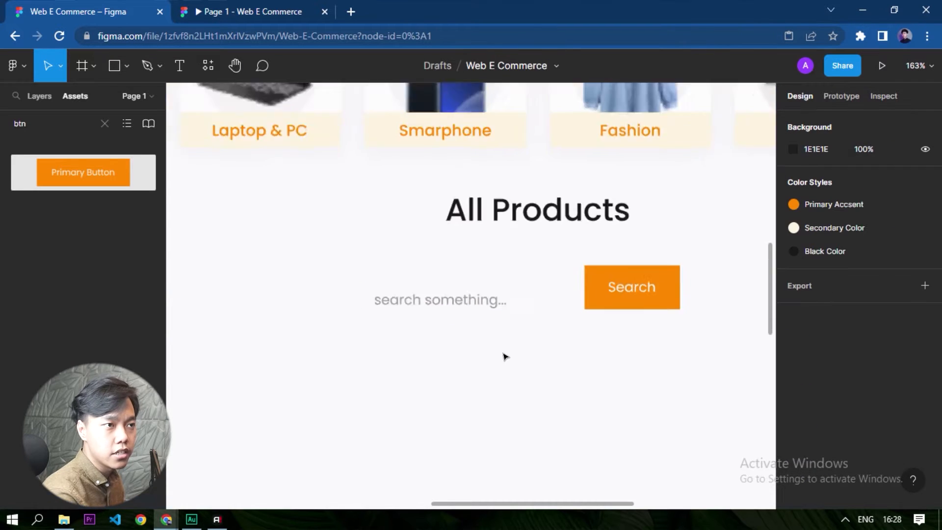
scroll(497, 333, "up", 3)
left_click(496, 316)
scroll(785, 382, "down", 5)
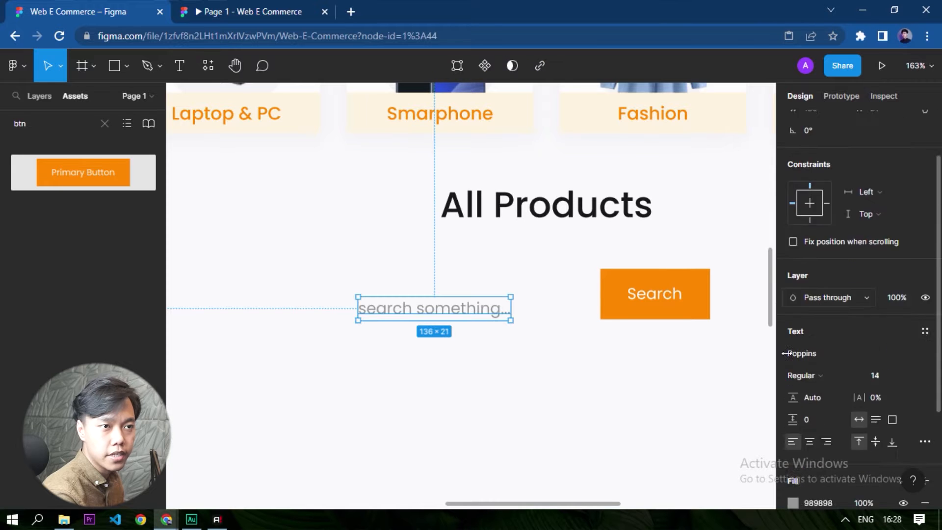
left_click(792, 357)
mouse_move(612, 231)
left_mouse_down()
mouse_move(613, 243)
mouse_move(612, 234)
left_mouse_up()
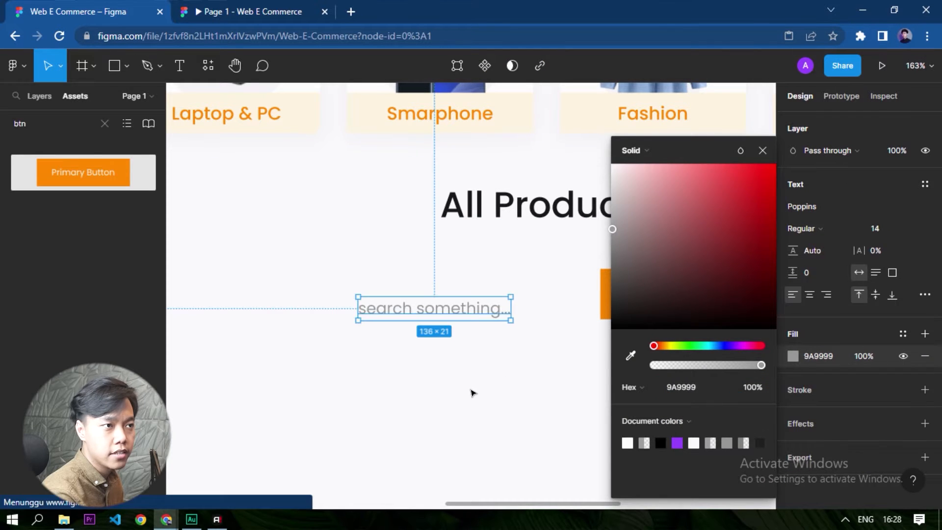
left_click(495, 377)
left_click(466, 307)
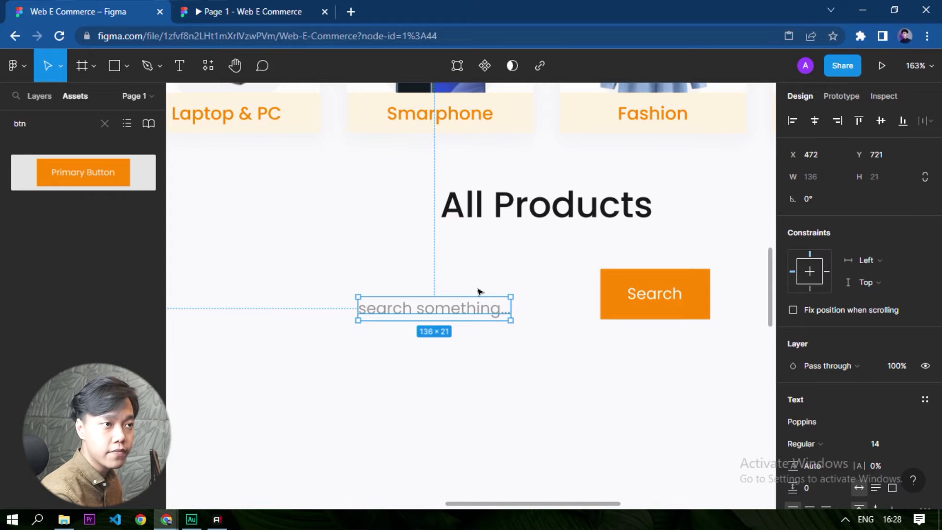
Wrap the "search something..." placeholder in an auto layout frame with a white FFFFFF fill, placed just beside the Search button.
key("shift+a")
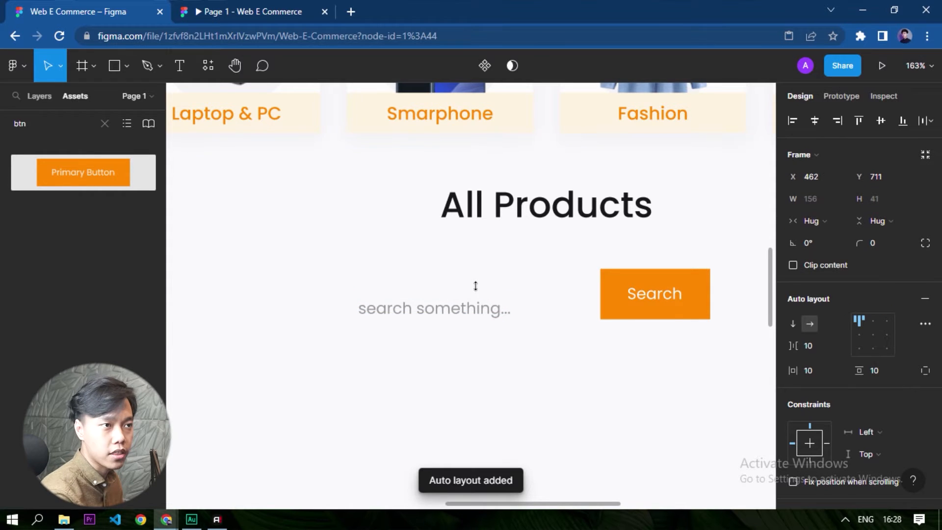
scroll(515, 338, "up", 5)
left_click_drag(426, 267, 573, 237)
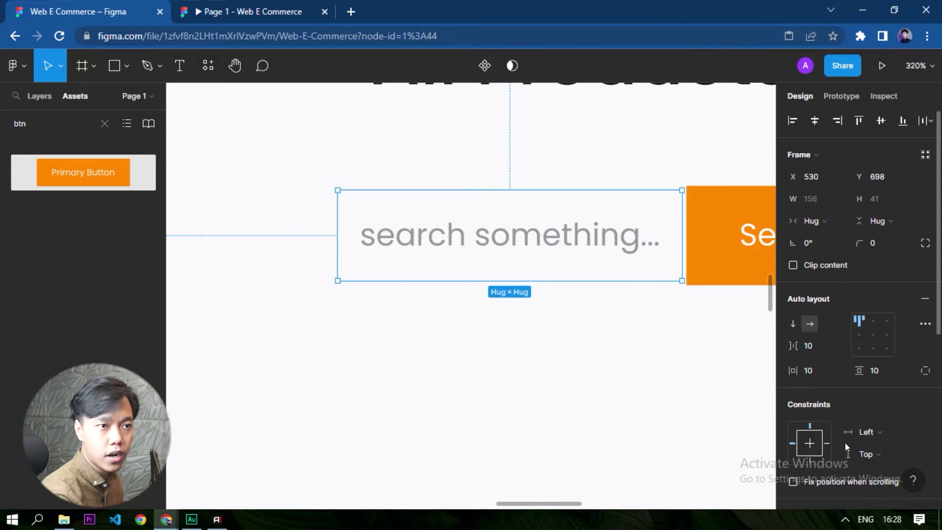
scroll(834, 422, "down", 5)
left_click(802, 335)
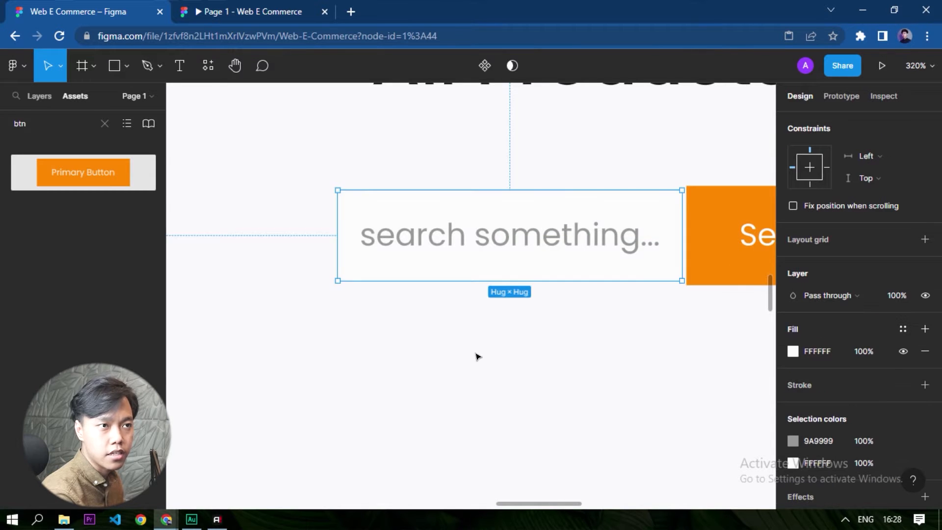
Align the tops of the placeholder frame and the Search button, and place the button flush against the frame's right edge.
scroll(578, 157, "up", 5)
left_click(578, 157)
left_click_drag(553, 258, 561, 247)
scroll(658, 152, "up", 5)
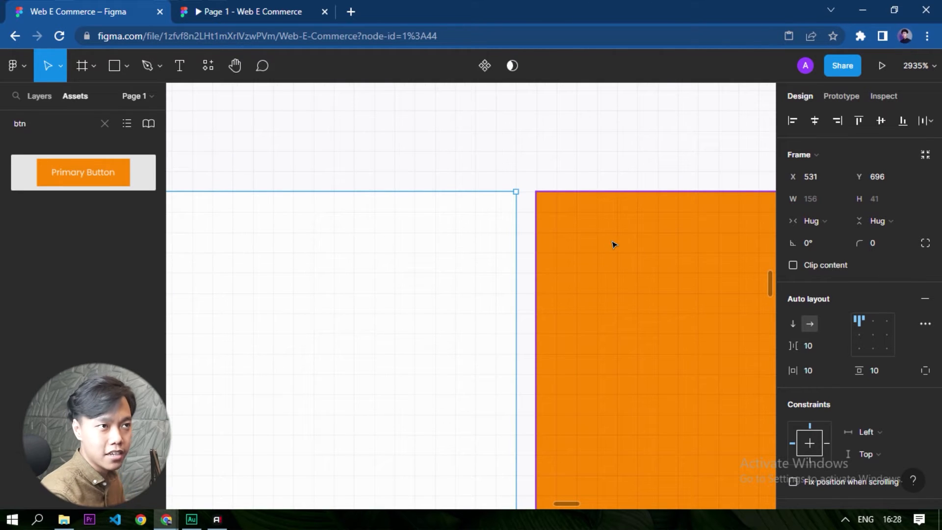
left_click_drag(618, 235, 492, 221)
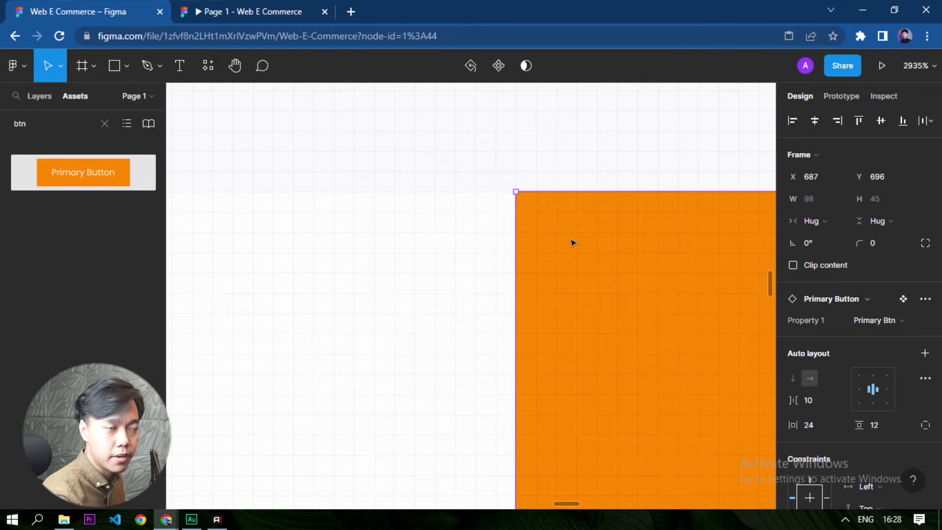
Combine the placeholder frame and the Search button into one horizontal auto layout frame.
scroll(573, 242, "down", 10)
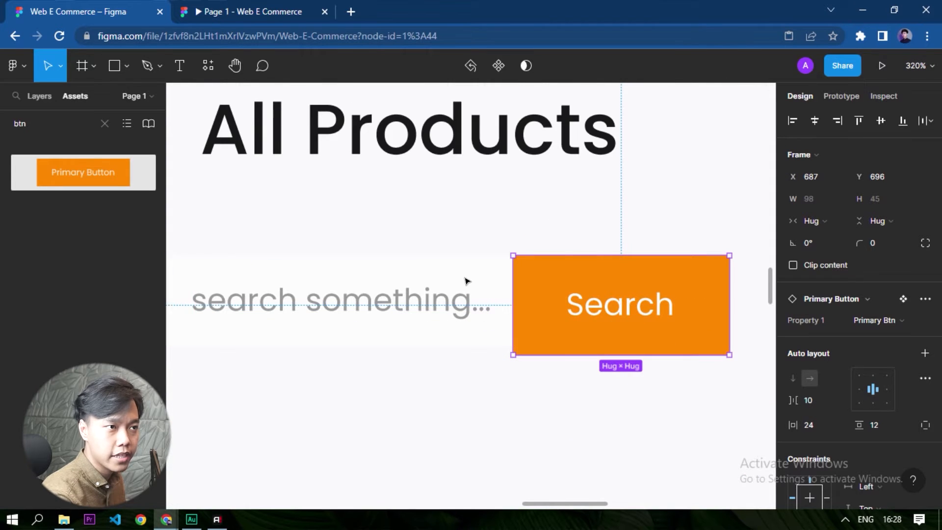
left_click(546, 413)
scroll(560, 393, "down", 2)
left_click_drag(670, 415, 355, 382)
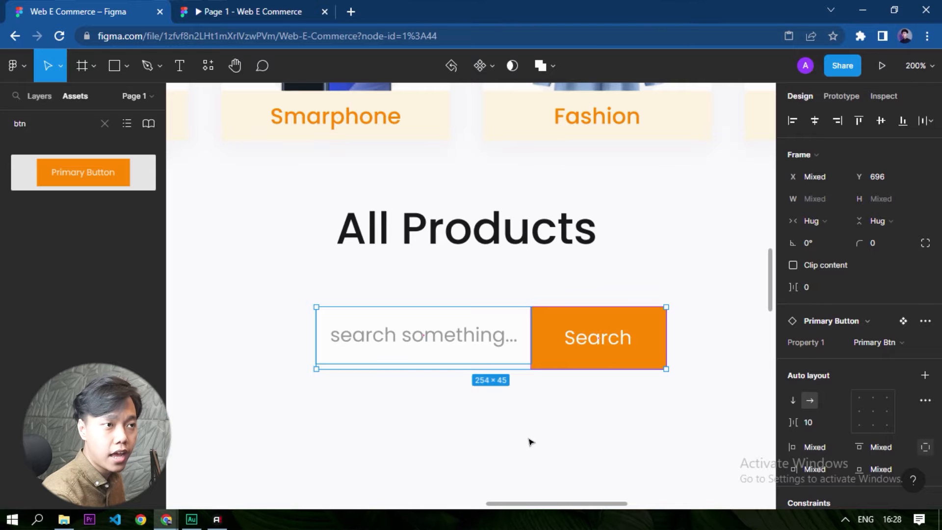
key("shift+a")
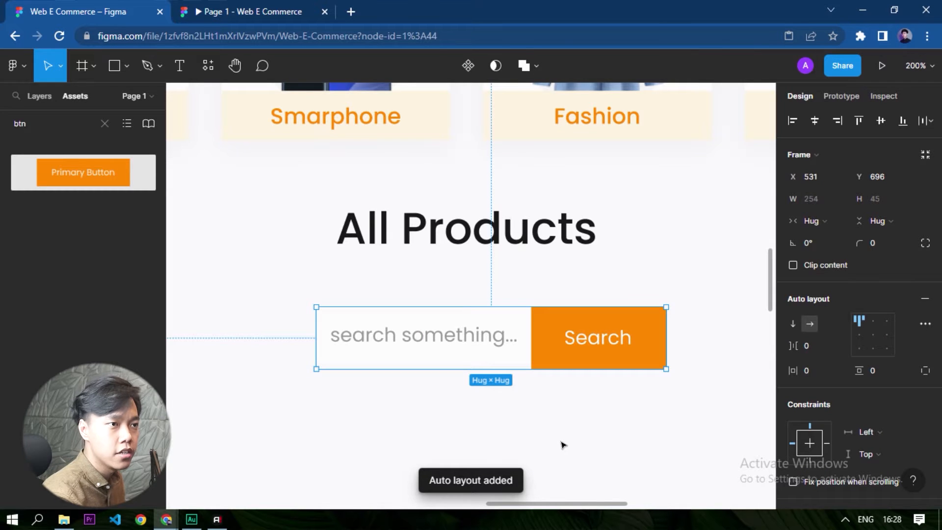
Set the search bar's auto layout alignment to centre.
scroll(539, 413, "up", 3)
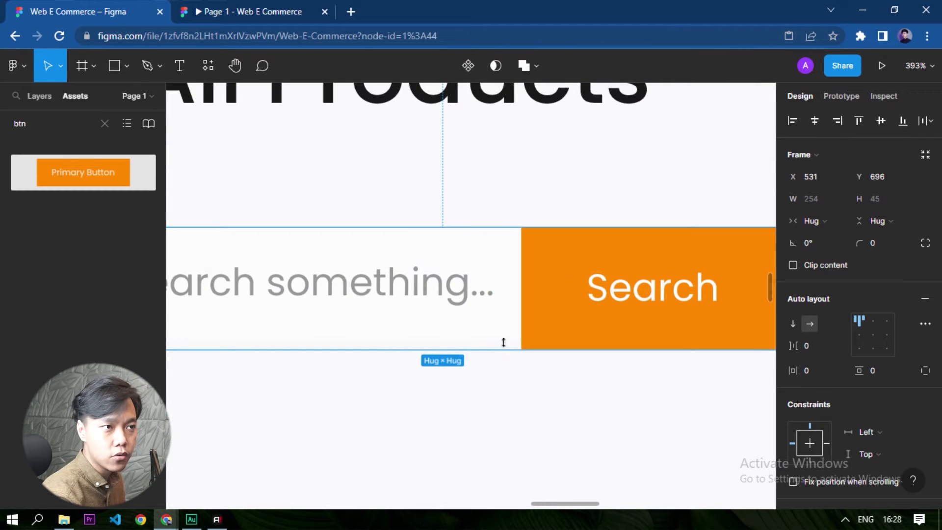
scroll(502, 340, "up", 3)
scroll(439, 284, "up", 3)
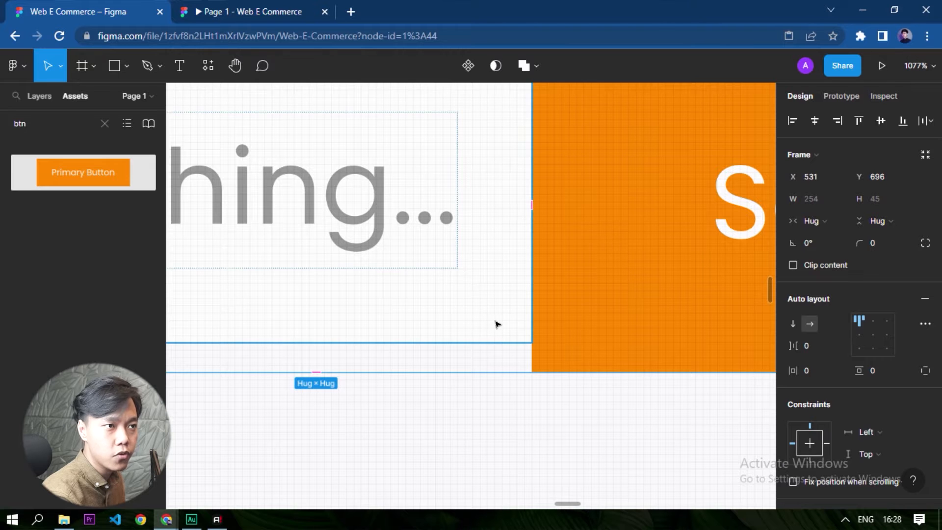
scroll(479, 316, "down", 2)
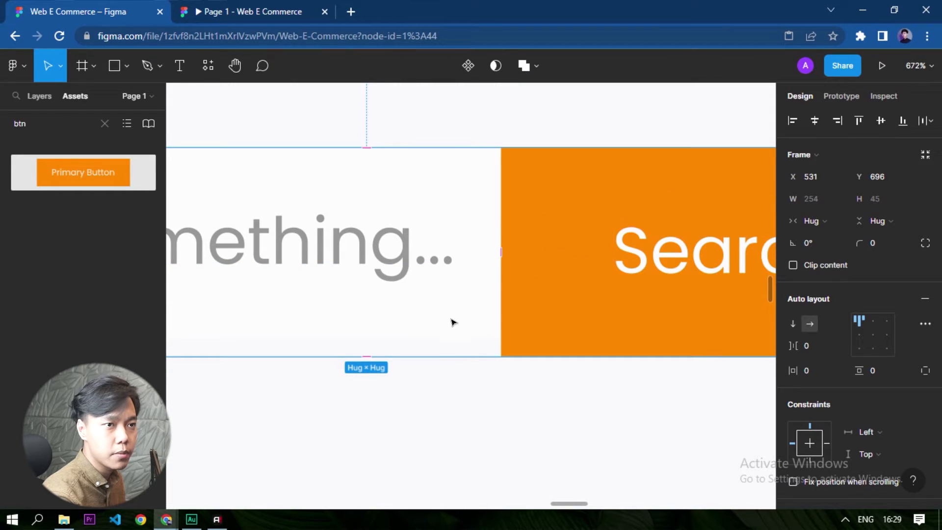
left_click(926, 324)
left_click(924, 325)
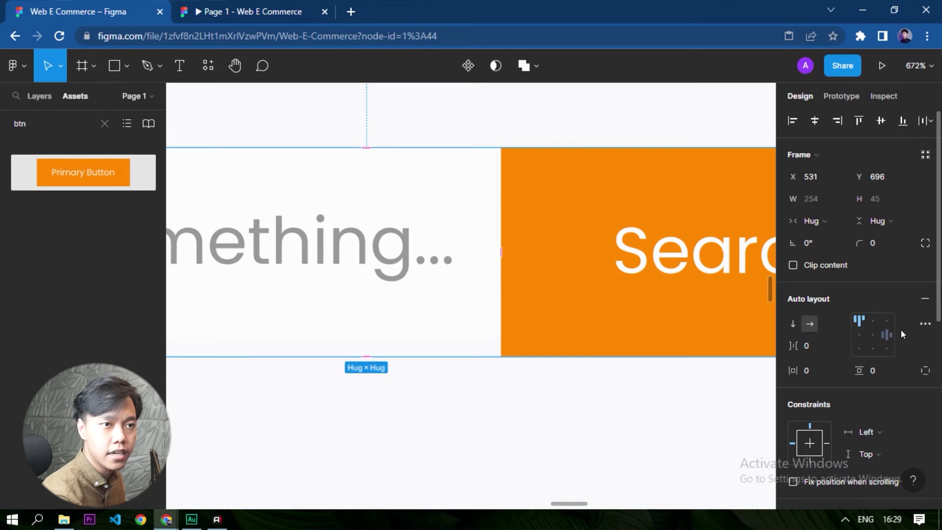
left_click(923, 322)
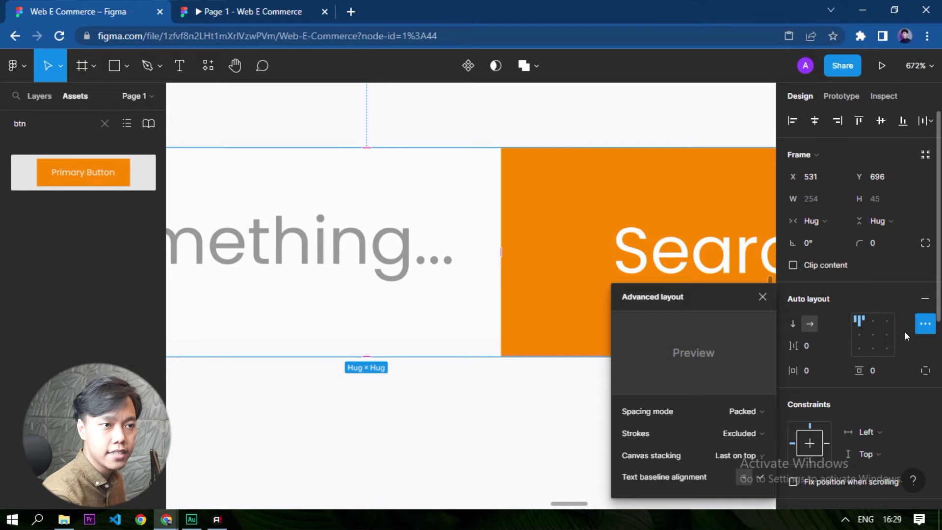
left_click(872, 334)
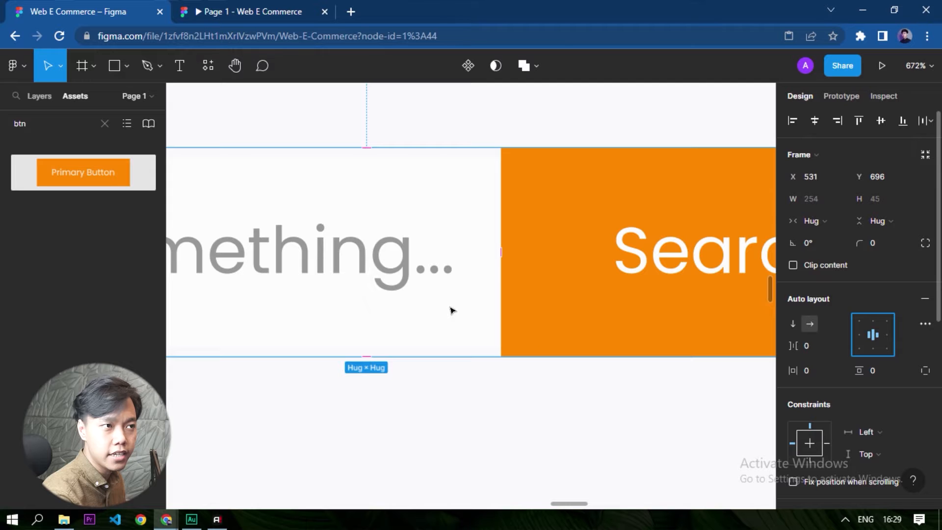
Set the placeholder frame's vertical resizing to Fill container.
scroll(555, 393, "down", 1)
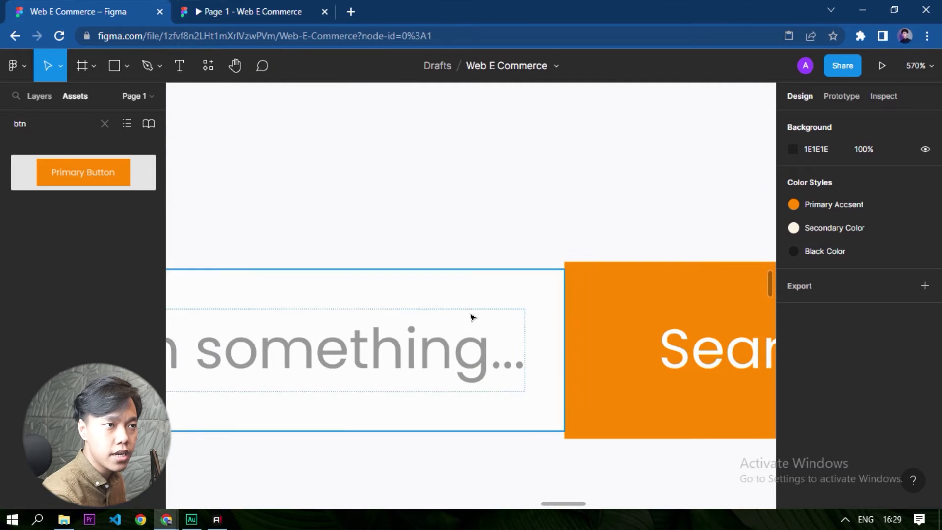
left_click(489, 303)
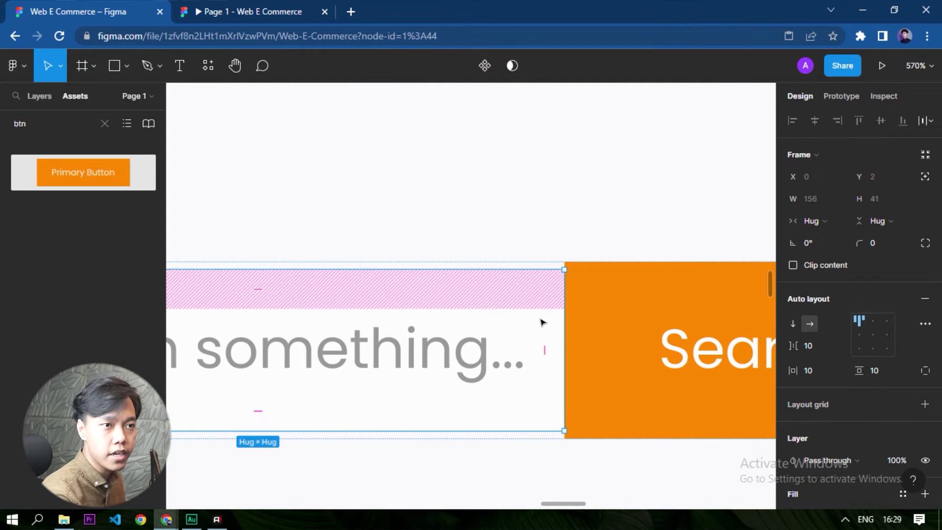
left_click(882, 222)
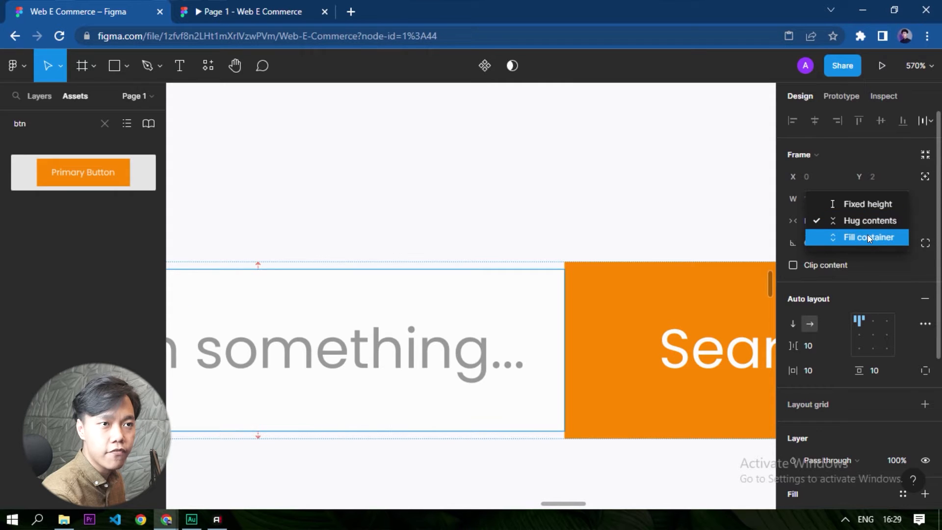
left_click(867, 237)
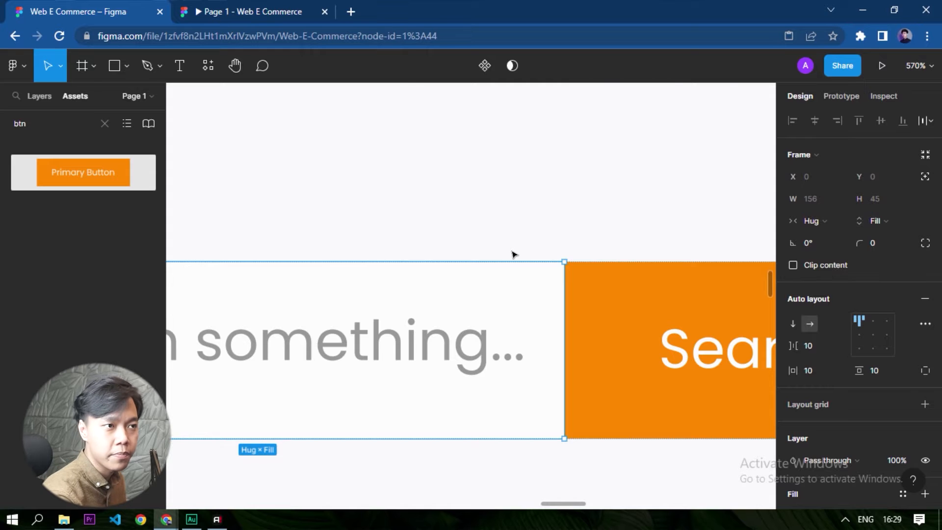
scroll(540, 265, "down", 5)
left_click(559, 379)
scroll(533, 387, "down", 2)
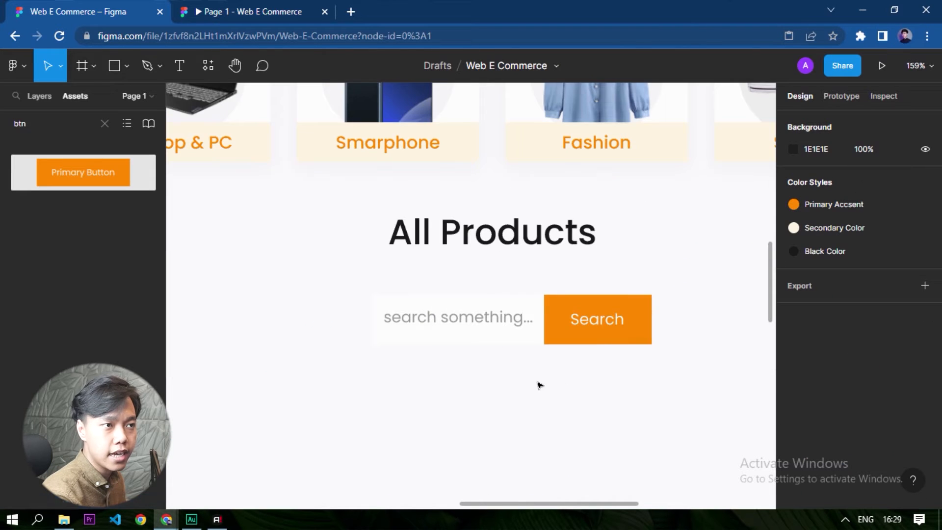
Show the 12-column layout grid on the landing page frame.
scroll(506, 380, "down", 3)
left_click(708, 376)
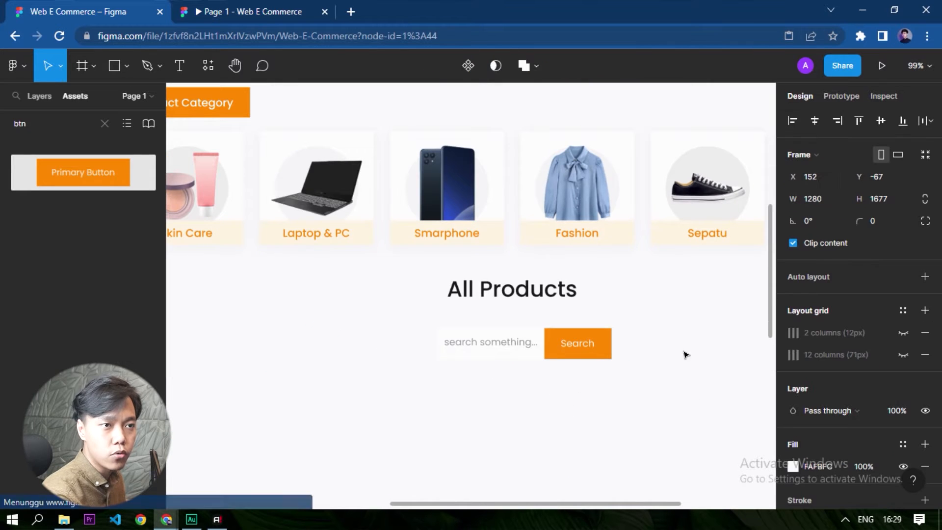
left_click(903, 355)
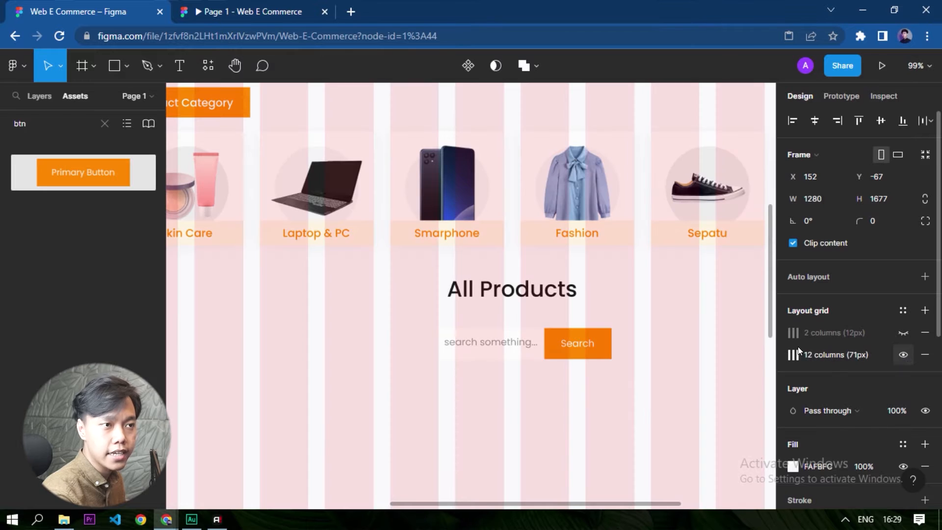
Widen the search bar to 735 along the column grid, from X 273, keeping it centred below the "All Products" heading.
scroll(624, 395, "down", 2)
left_click_drag(670, 388, 352, 346)
left_click_drag(469, 343, 574, 357)
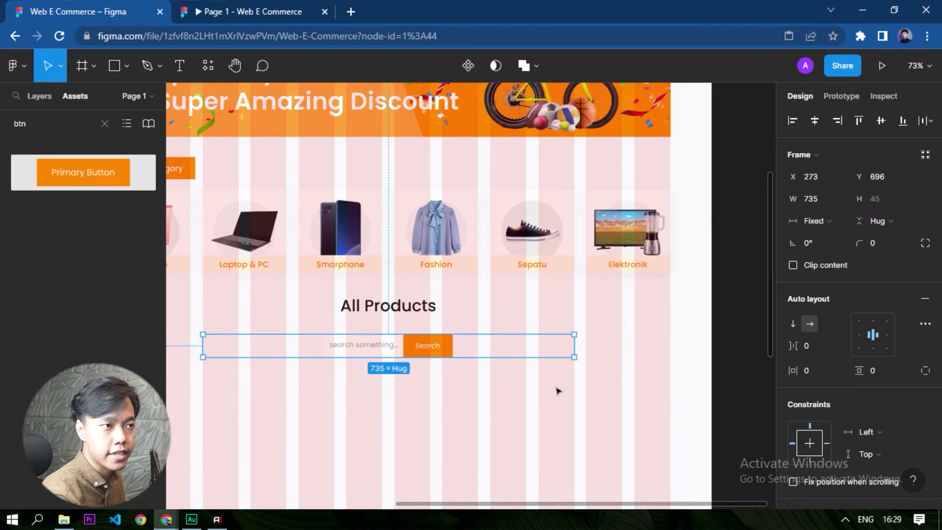
Set the spacing mode of the search bar's auto layout to Space between.
left_click(414, 362)
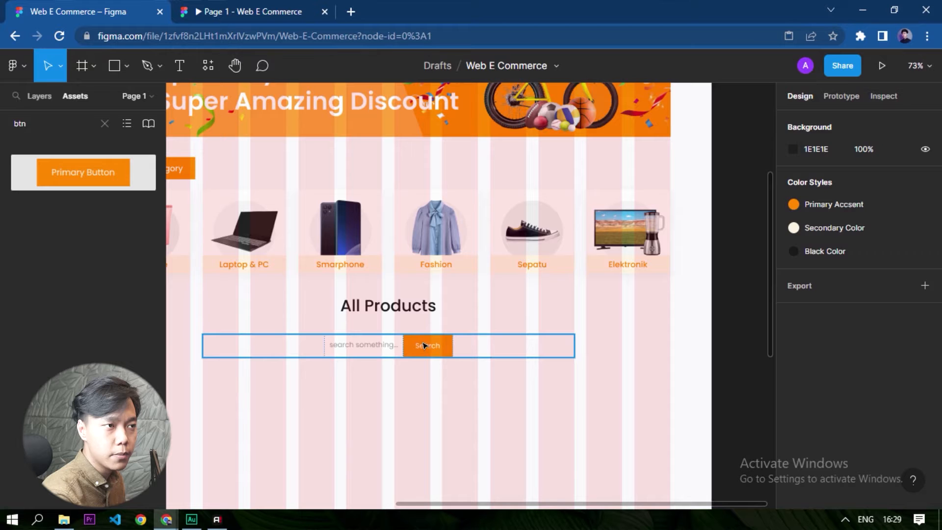
left_click(406, 353)
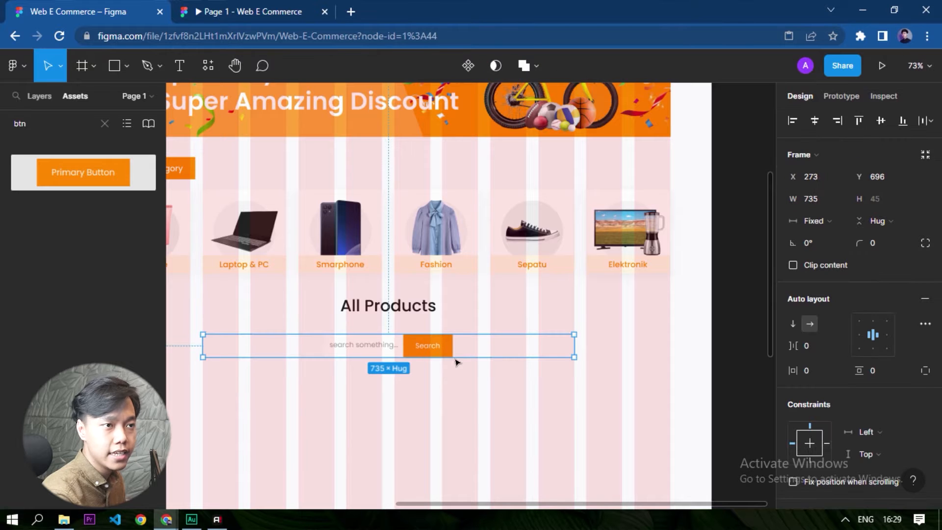
left_click(923, 323)
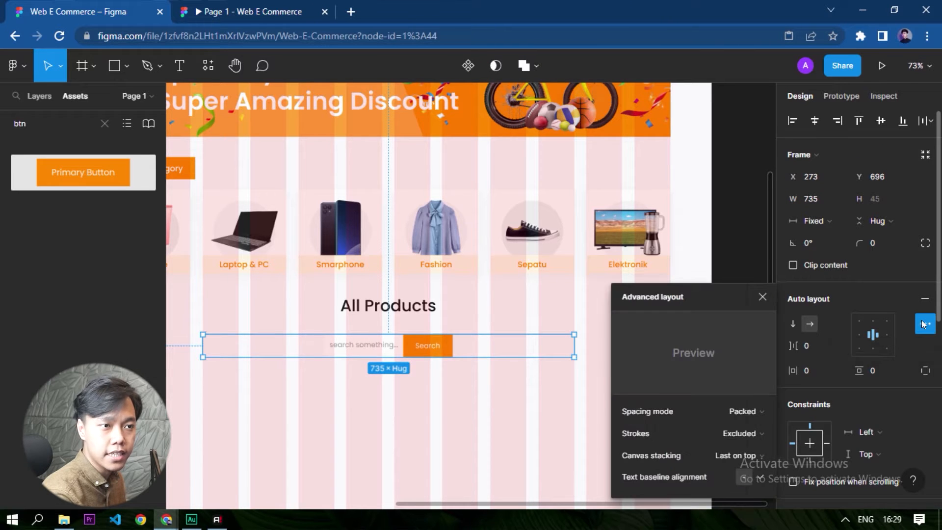
left_click(748, 411)
left_click(738, 427)
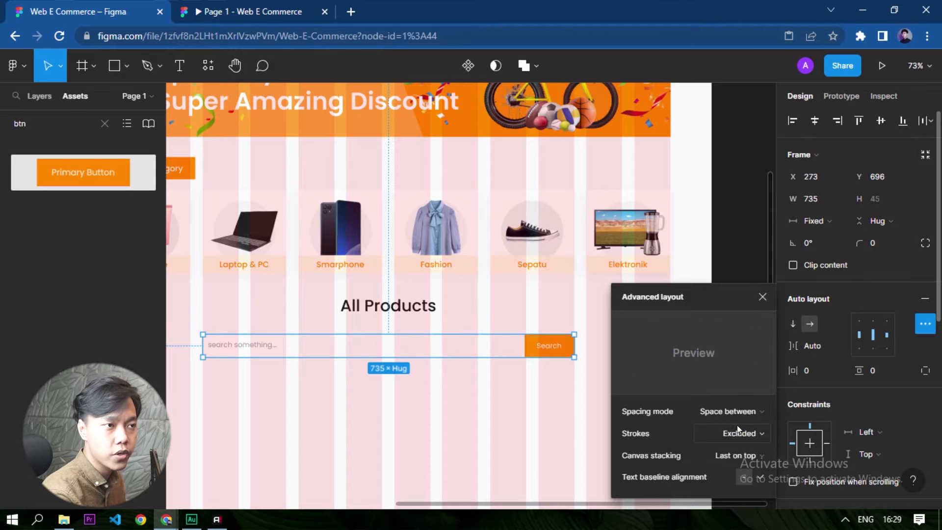
left_click(397, 408)
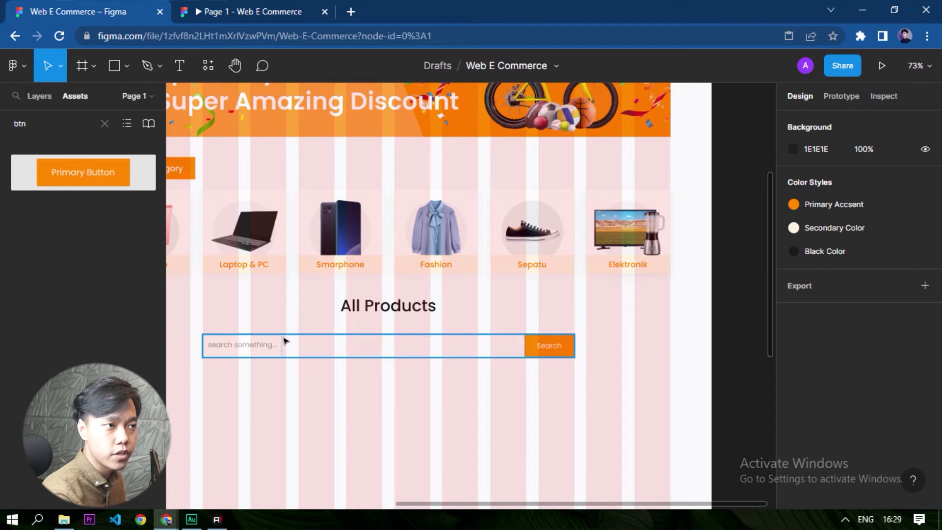
Set the placeholder frame's horizontal resizing to Fill container within the search bar.
scroll(221, 376, "up", 6)
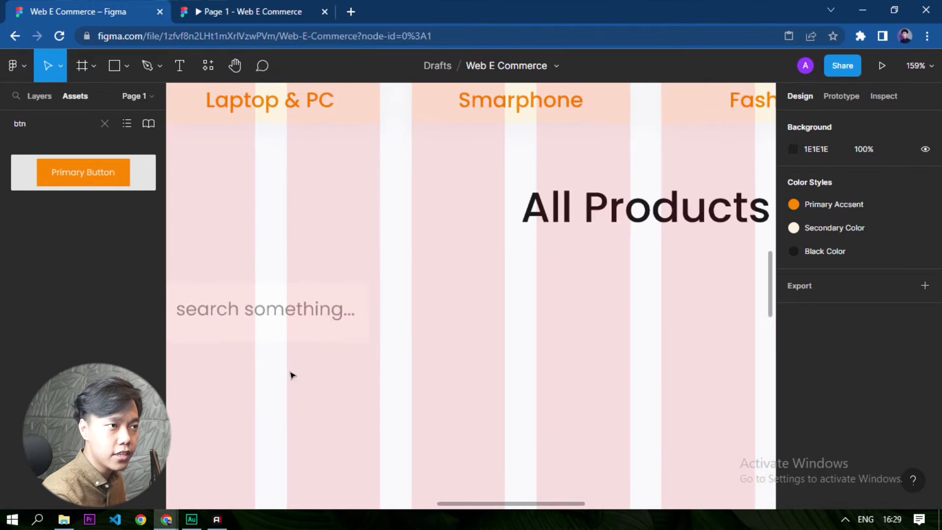
left_click(363, 293)
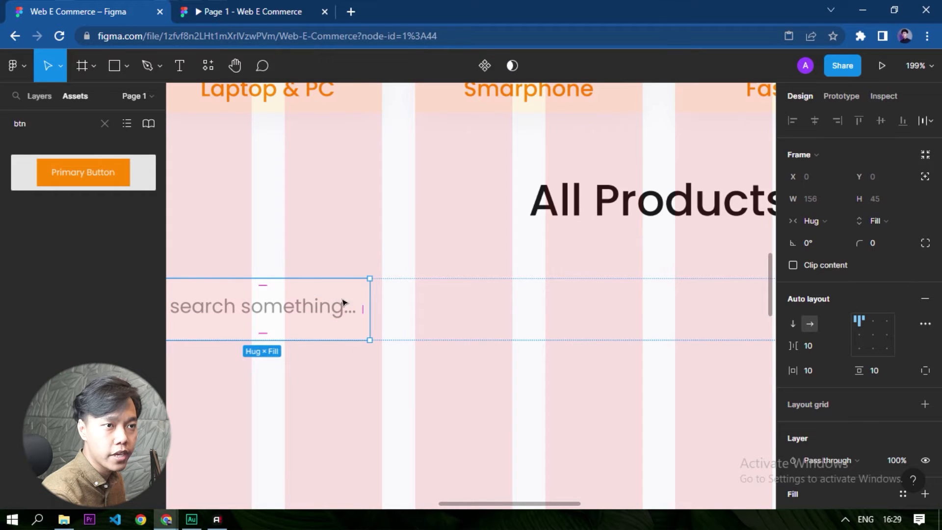
left_click(817, 222)
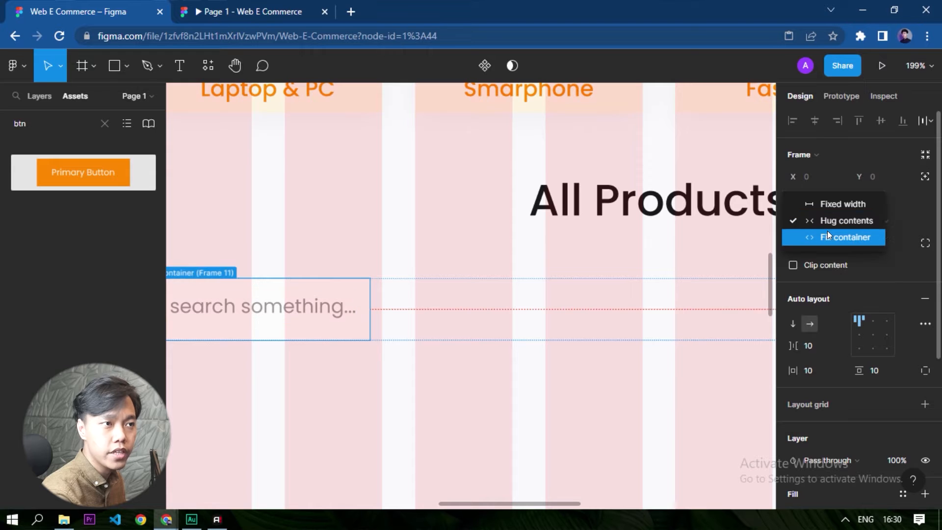
left_click(829, 236)
scroll(553, 305, "down", 5)
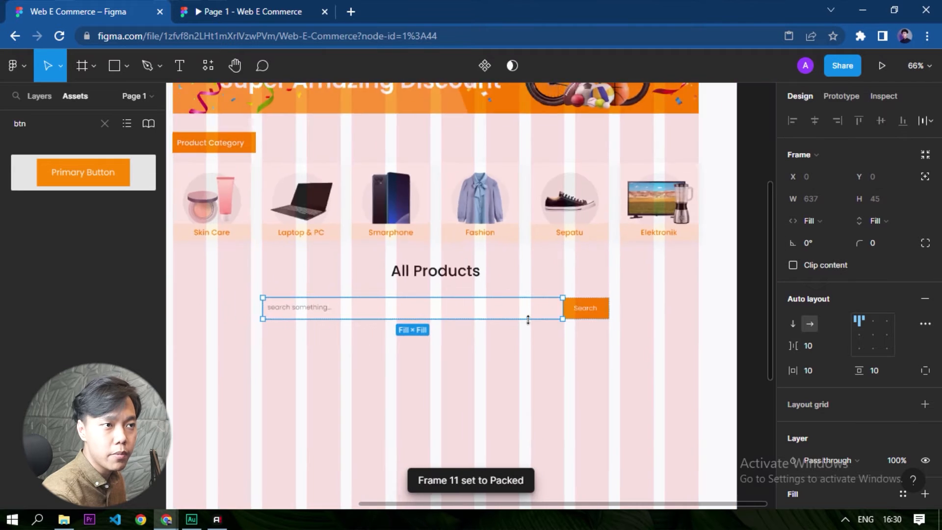
scroll(579, 309, "up", 5)
scroll(591, 303, "up", 3)
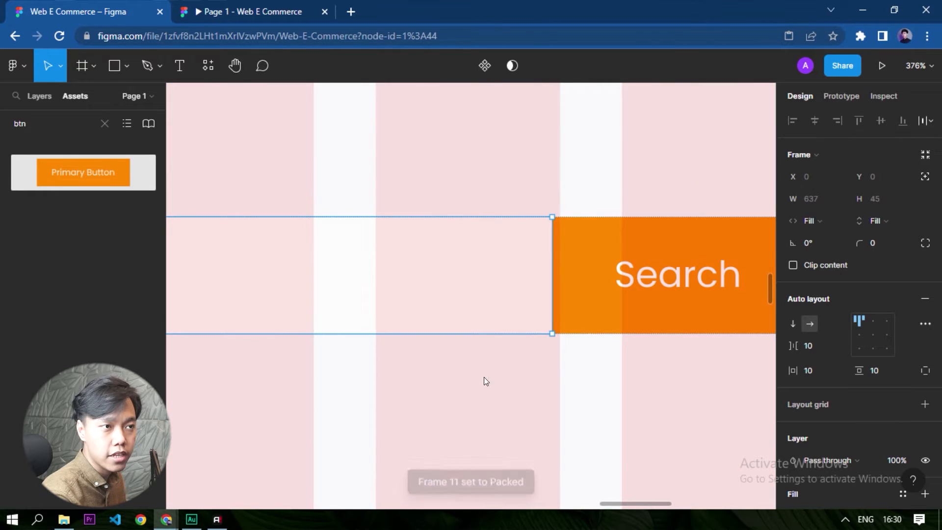
left_click(474, 270)
scroll(547, 337, "down", 6)
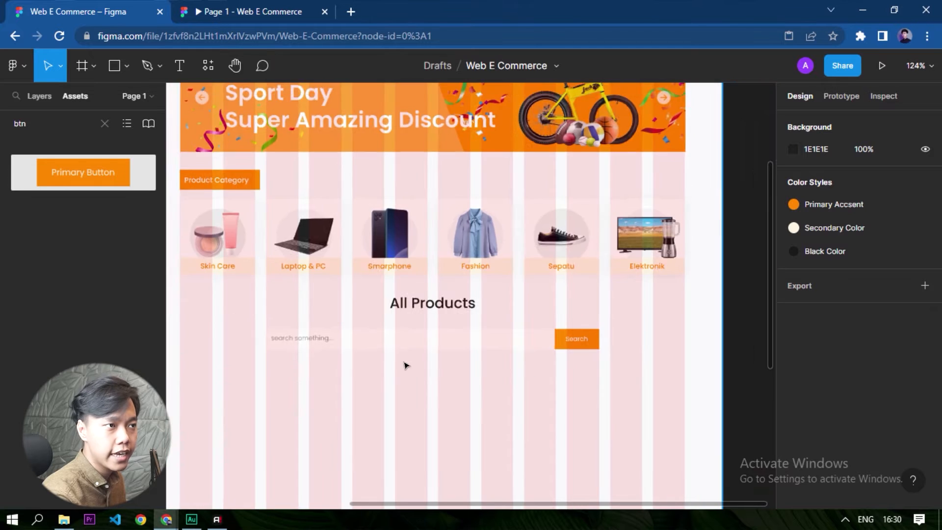
Try a horizontal padding of 22 on the search bar's auto layout.
scroll(426, 368, "up", 2)
left_click(222, 320)
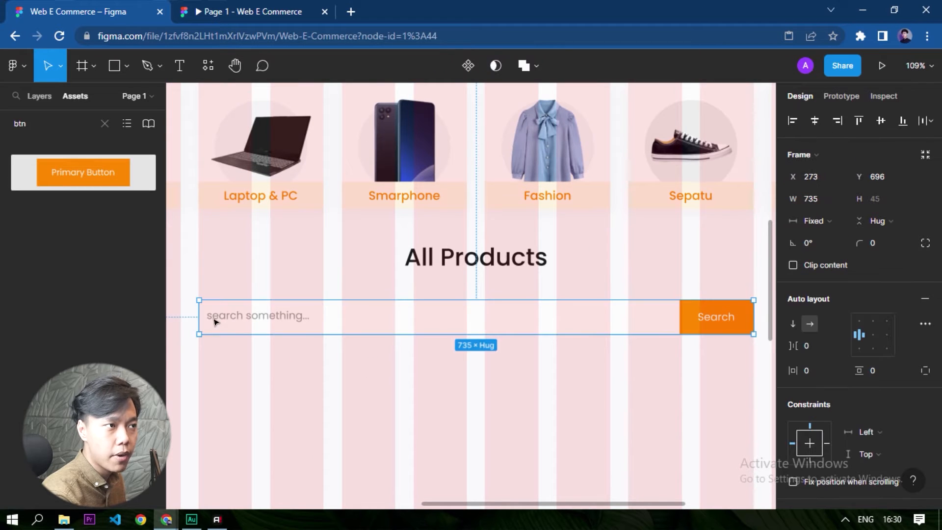
scroll(217, 325, "up", 3)
scroll(218, 321, "up", 4)
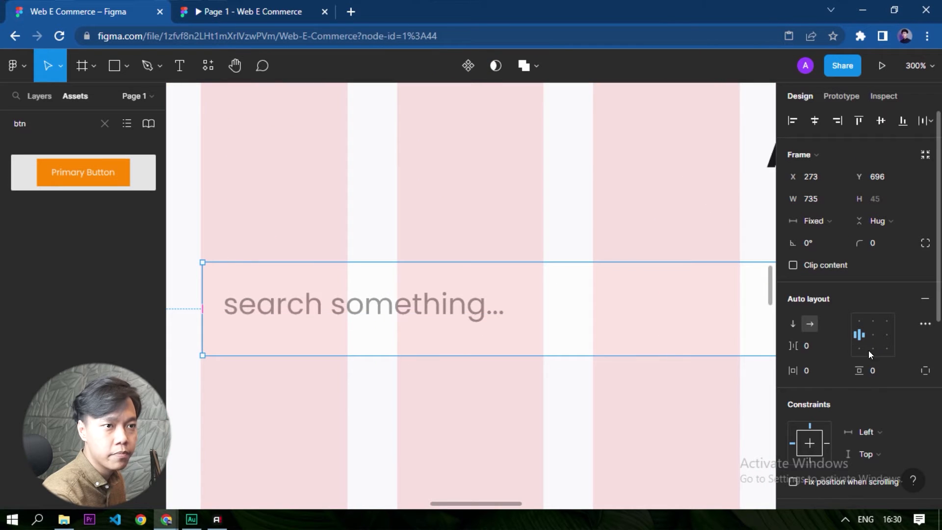
scroll(863, 342, "down", 5)
scroll(879, 344, "up", 3)
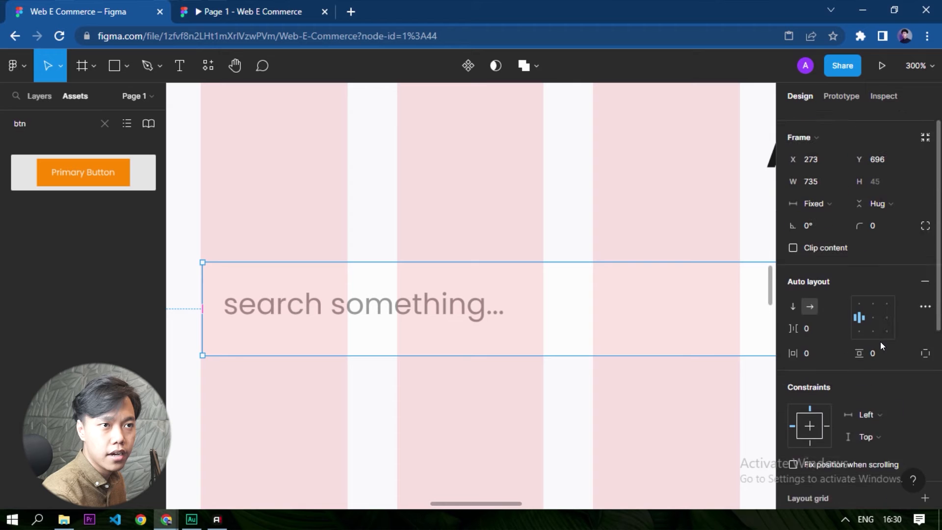
scroll(880, 341, "up", 2)
left_click(824, 371)
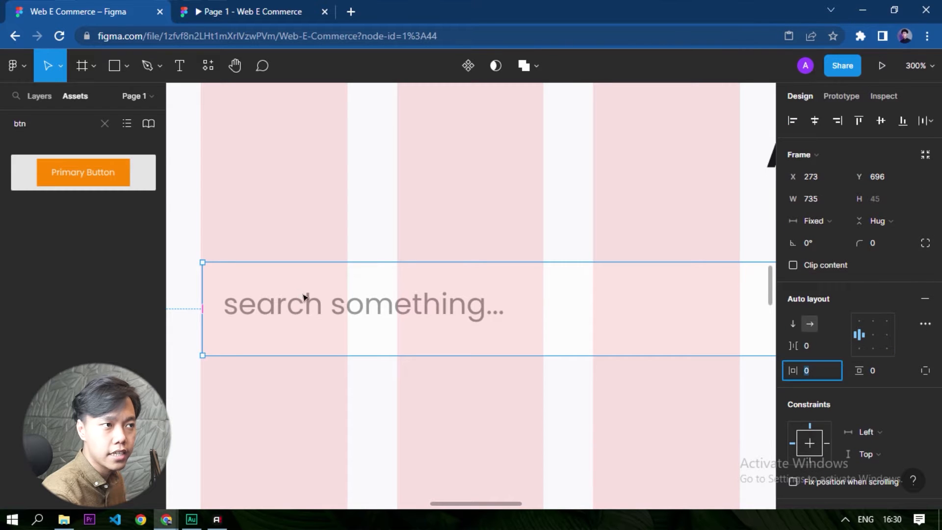
double_click(294, 309)
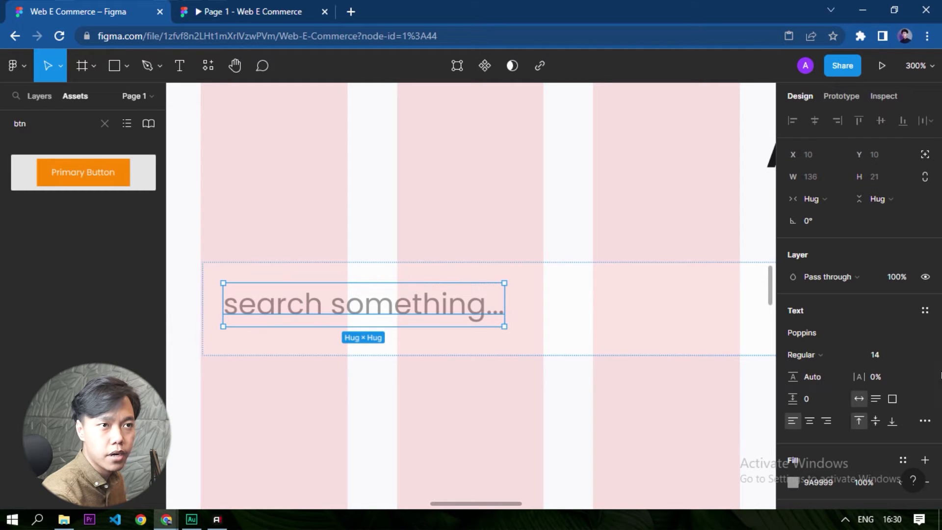
scroll(839, 348, "down", 2)
left_click(477, 349)
left_click(488, 328)
left_click(818, 369)
type("22")
key("Return")
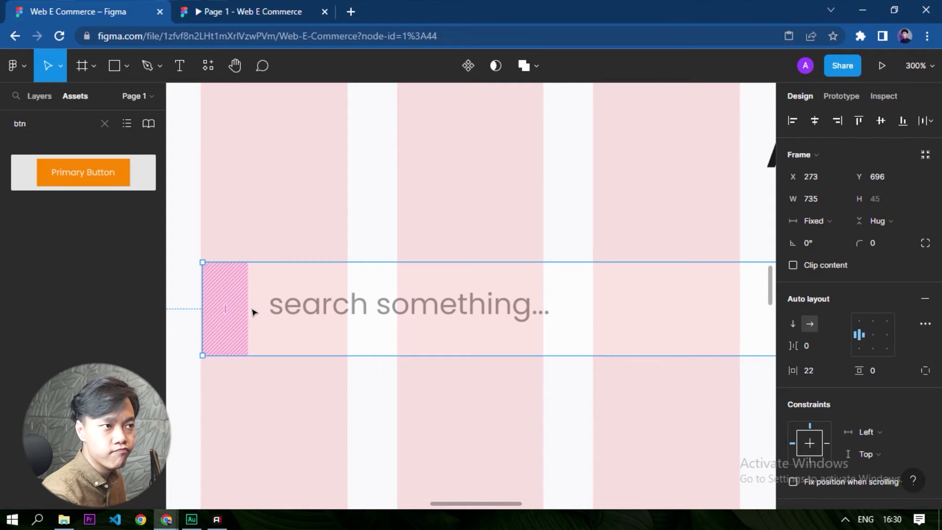
Try horizontal padding values of 16 and 10 on the search bar's auto layout.
left_click(825, 376)
type("16")
key("Return")
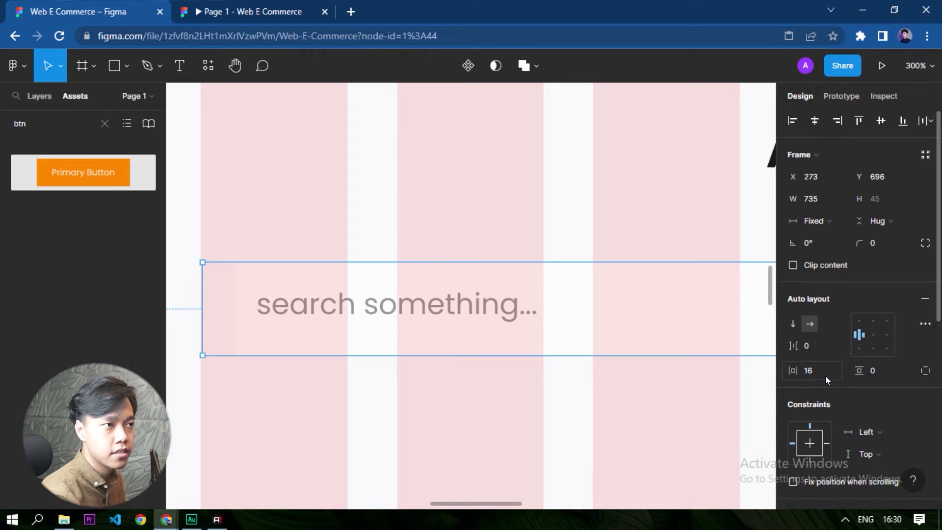
left_click(827, 370)
type("10")
key("Return")
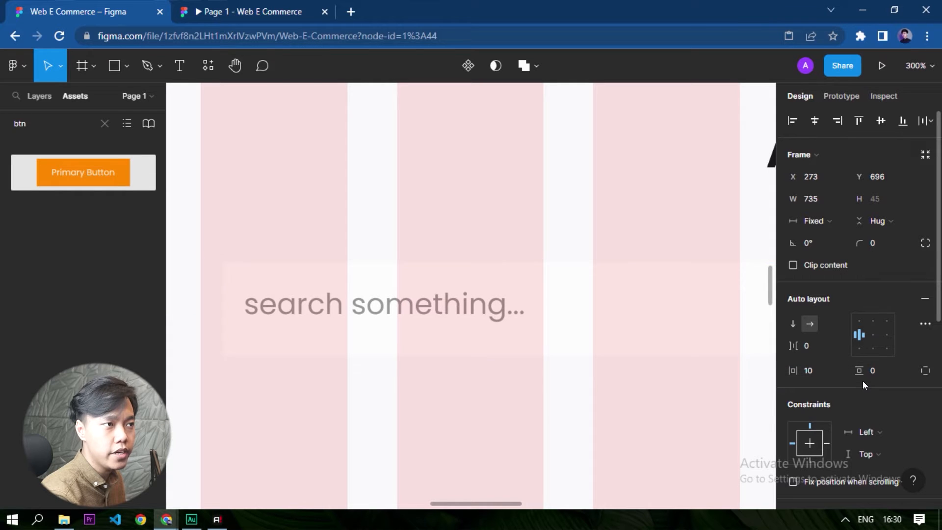
scroll(321, 340, "down", 3)
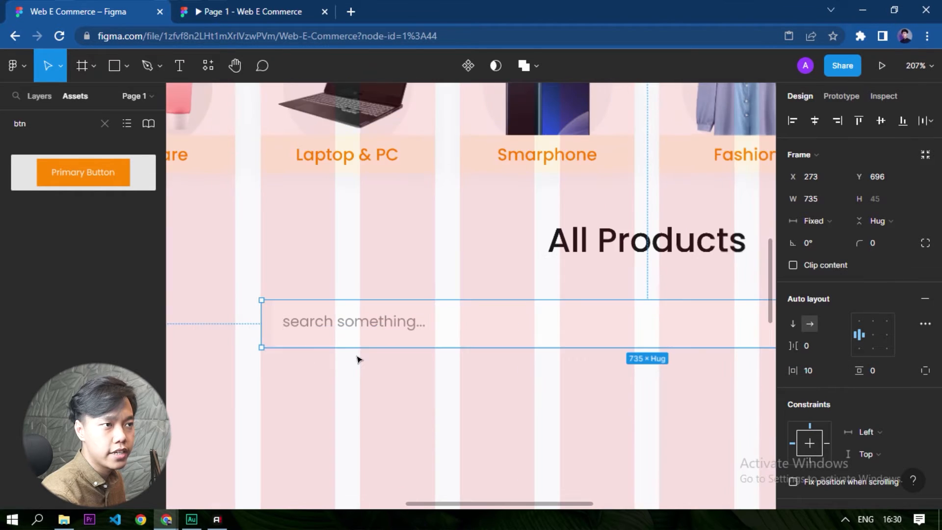
Set the line height of the "search something..." placeholder text to 16.
left_click(357, 357)
left_click(358, 322, "ctrl")
scroll(389, 313, "up", 2)
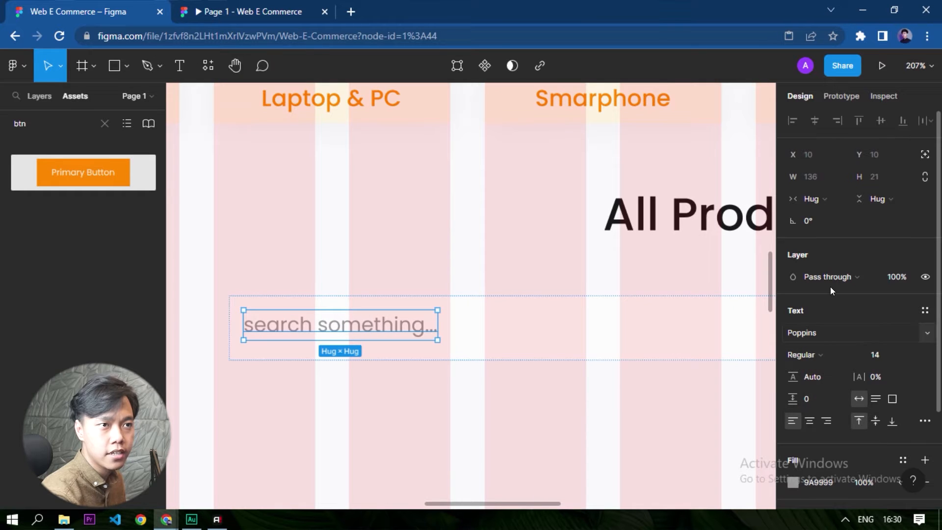
left_click(816, 376)
type("16")
key("Return")
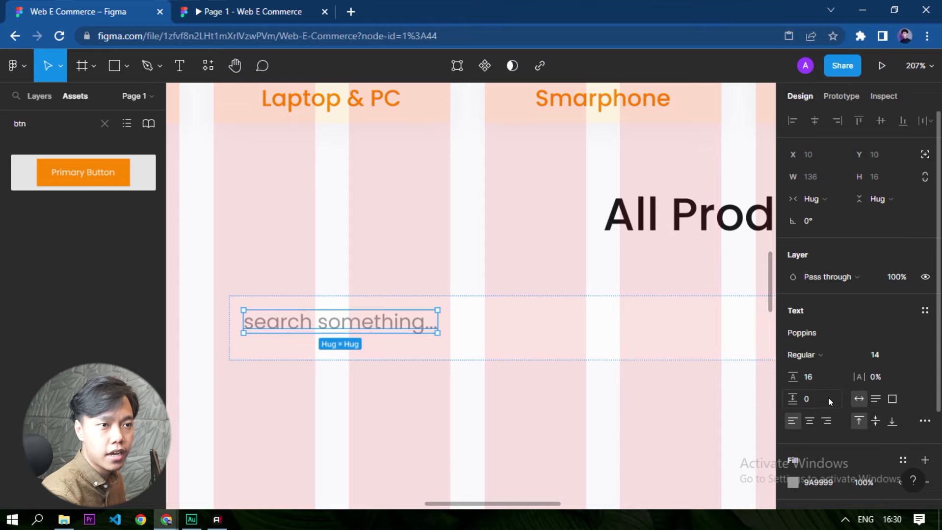
left_click(742, 403)
Align the content of the placeholder frame inside the search bar to the left and vertically centred.
left_click(427, 324)
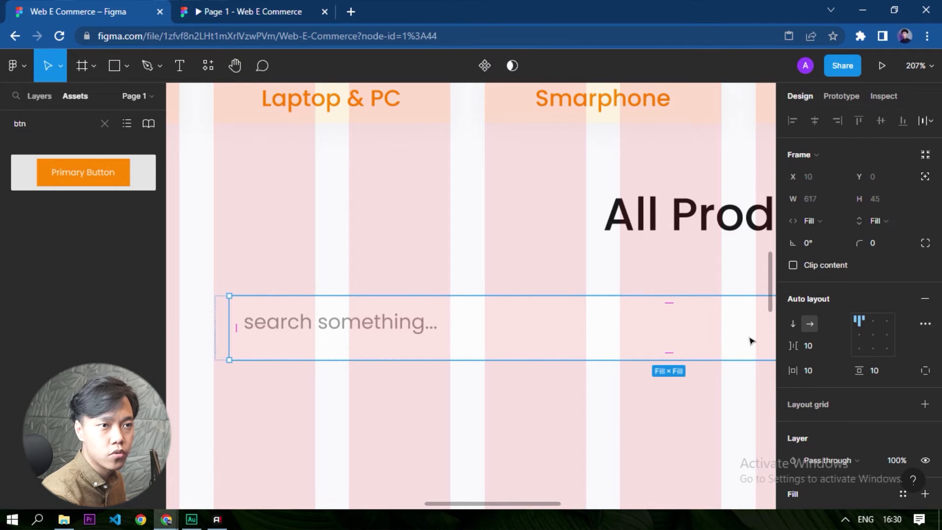
left_click(351, 387)
left_click(365, 321)
left_click(361, 324)
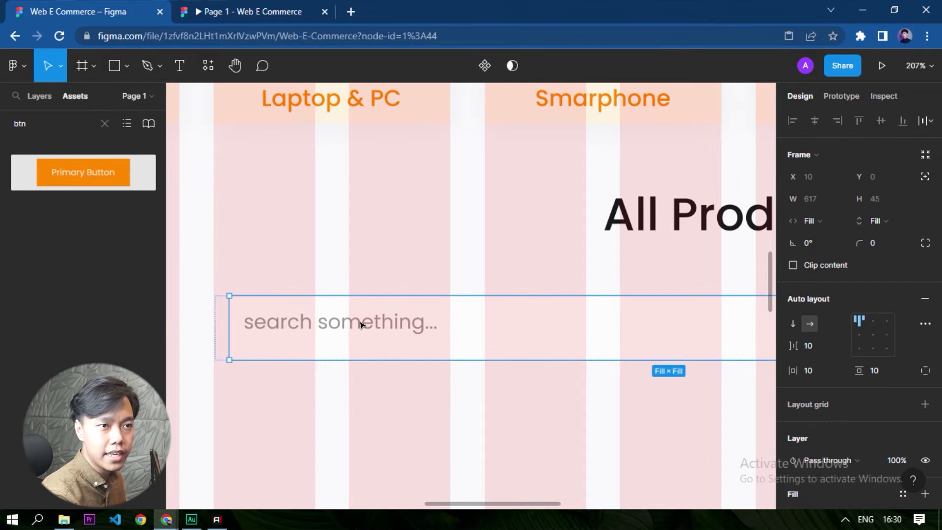
left_click(862, 337)
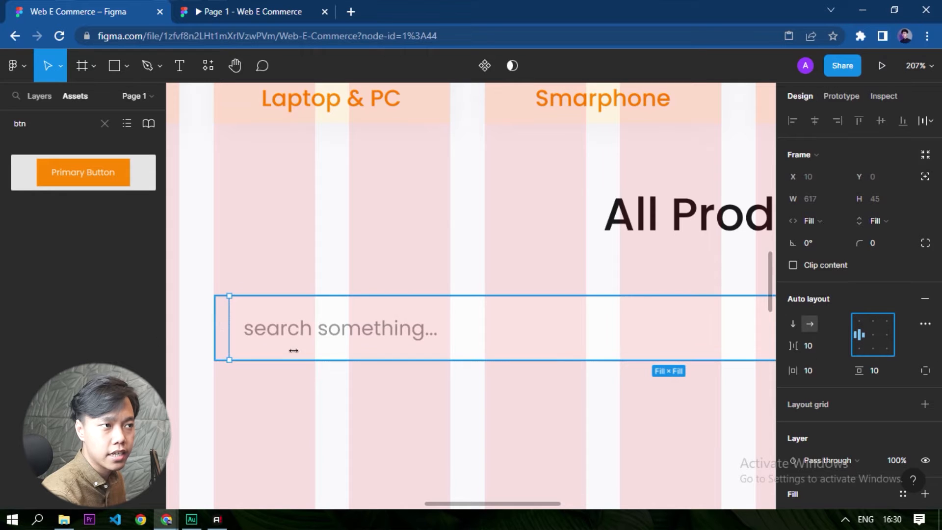
Set the placeholder frame's horizontal padding to 16.
left_click(820, 366)
type("16")
key("Return")
left_click(502, 457)
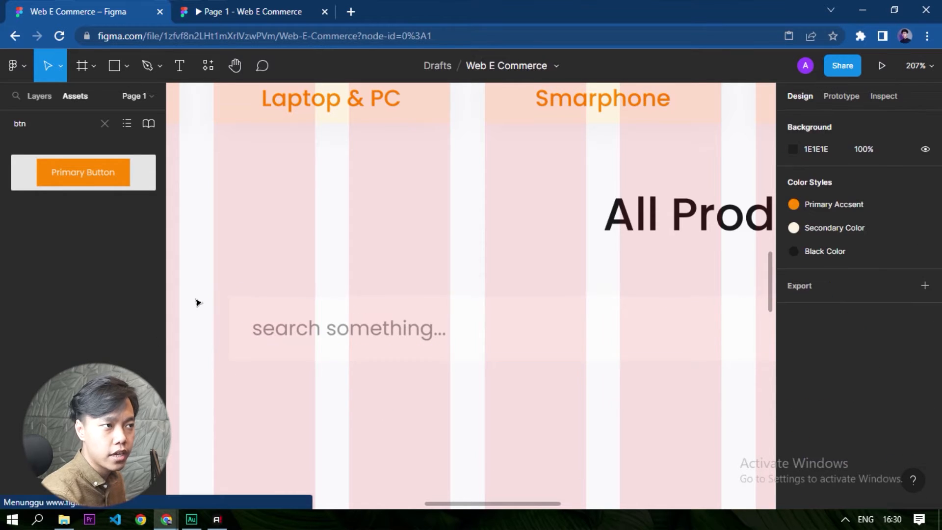
Set the horizontal padding of the outer search bar frame to 0.
left_click(246, 311)
left_click(812, 374)
type("0")
key("Return")
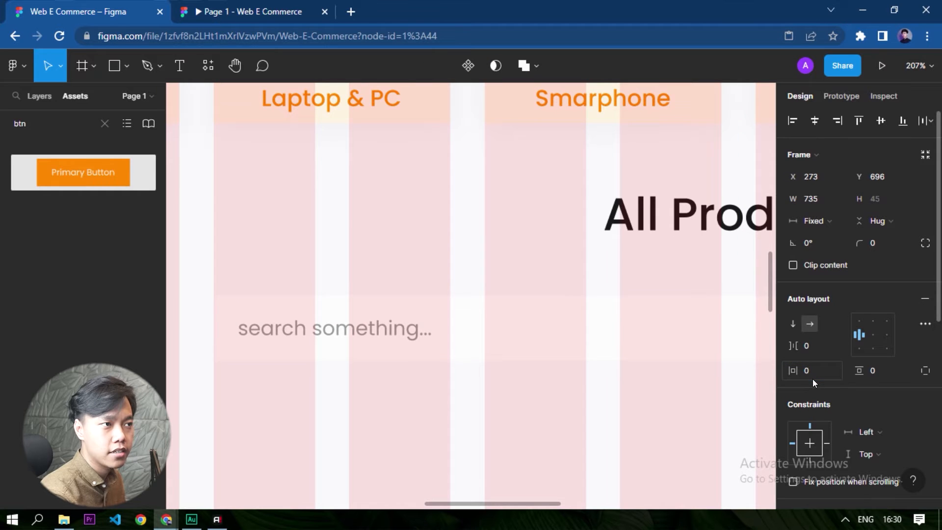
scroll(296, 393, "down", 6)
left_click(571, 469)
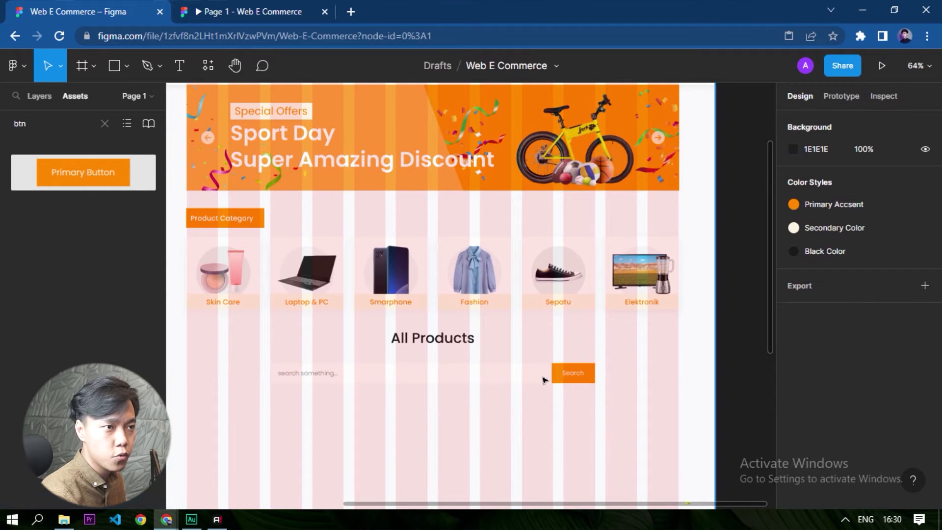
Add a drop shadow to the search bar and set its blur to 20.
scroll(523, 385, "up", 1)
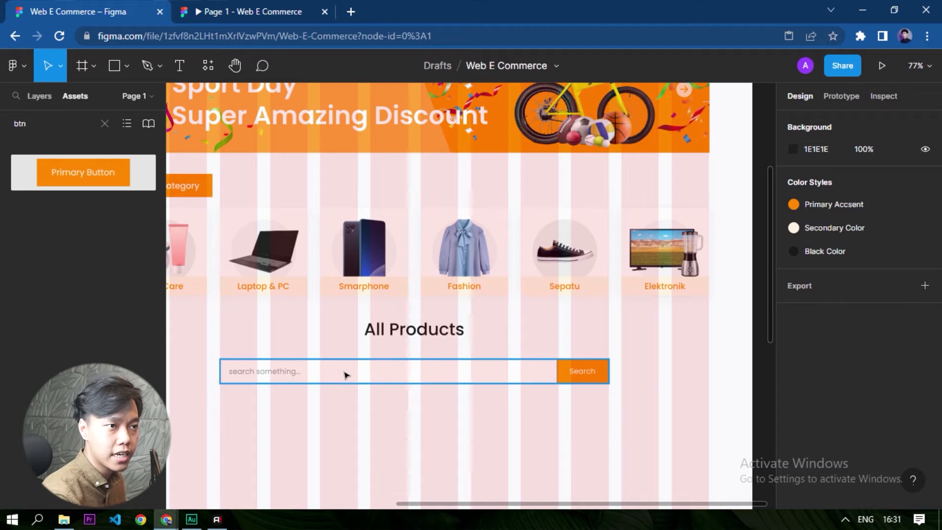
left_click(348, 375)
scroll(875, 250, "down", 6)
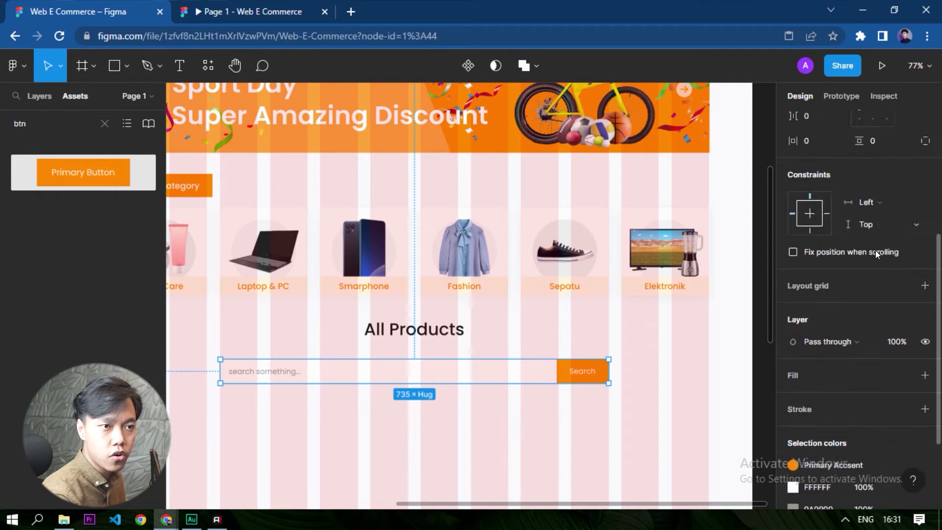
left_click(828, 423)
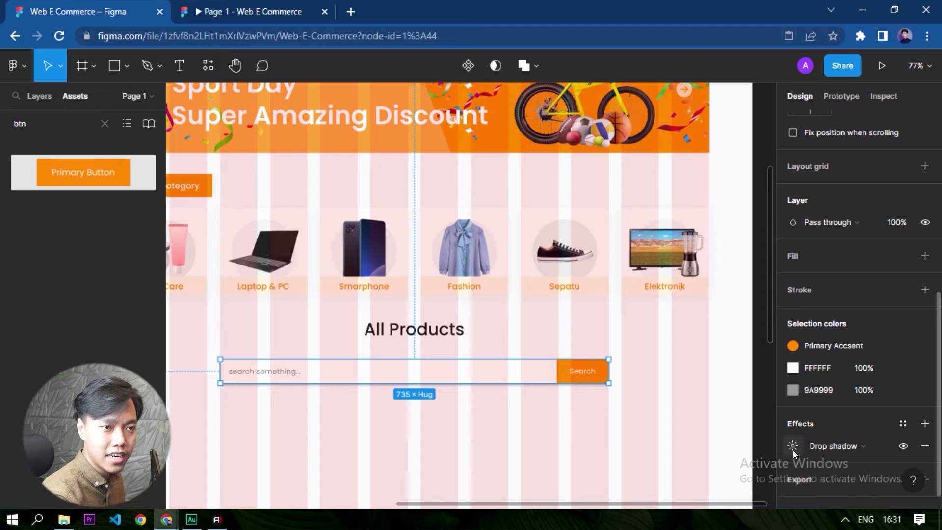
left_click(792, 446)
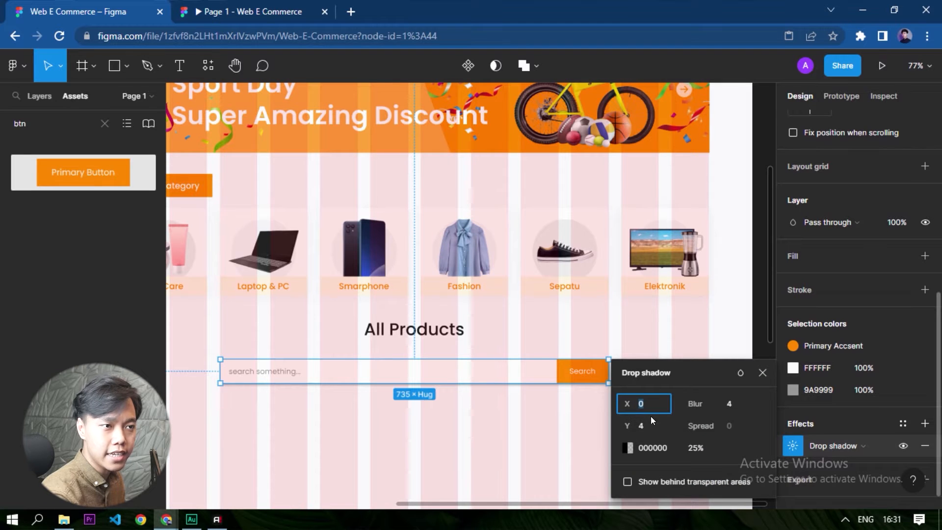
left_click(659, 427)
left_click(731, 404)
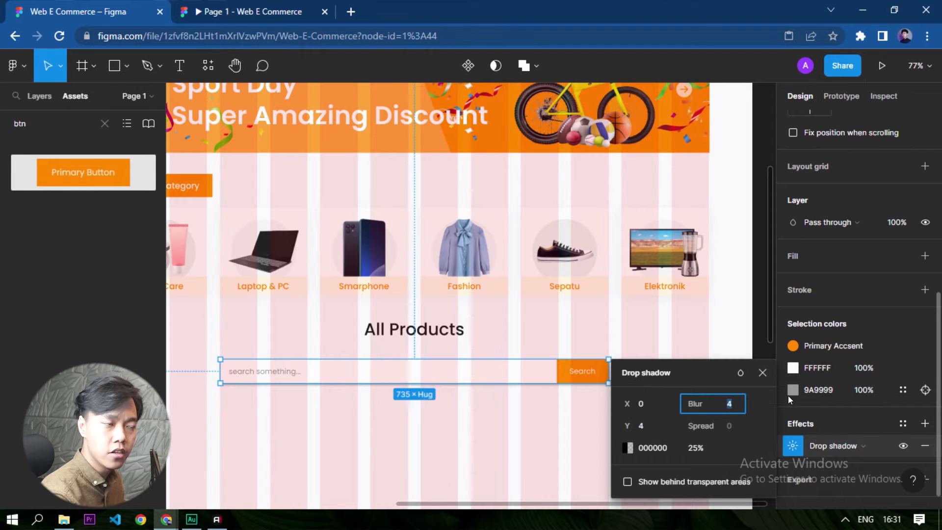
type("10")
key("Return")
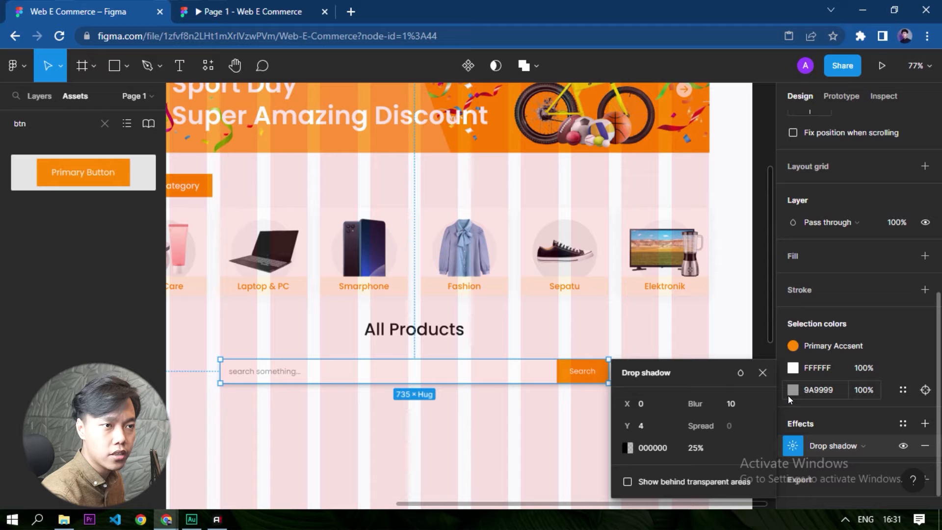
left_click(737, 406)
type("20")
key("Return")
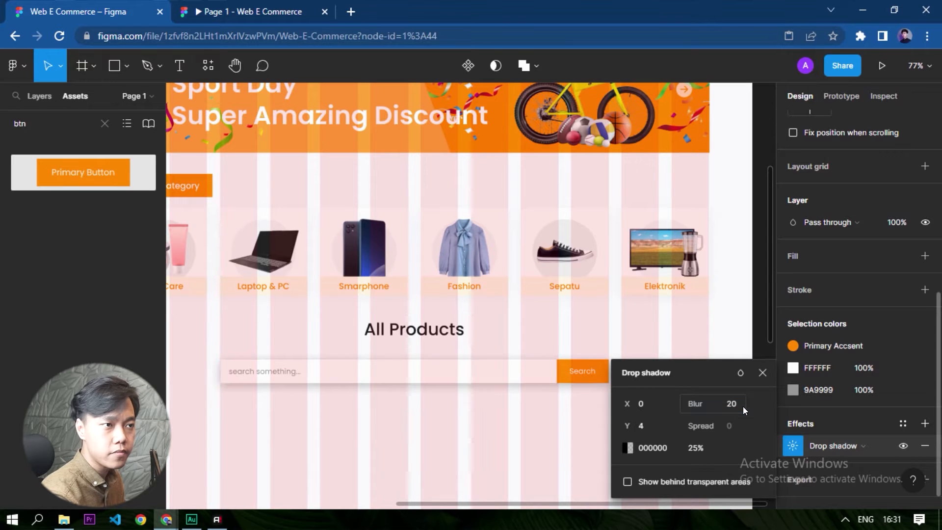
left_click(443, 441)
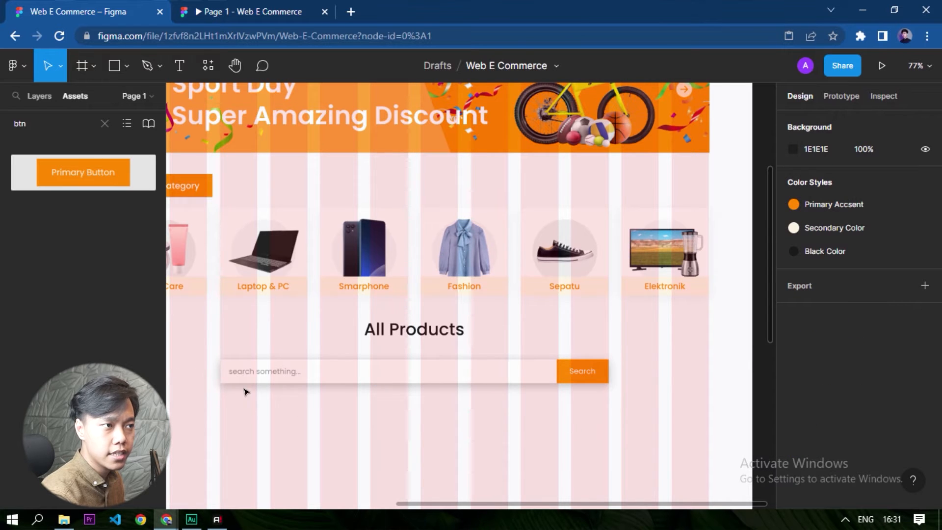
Copy the colour value of the drop shadow on the Fashion category card.
left_click(531, 372)
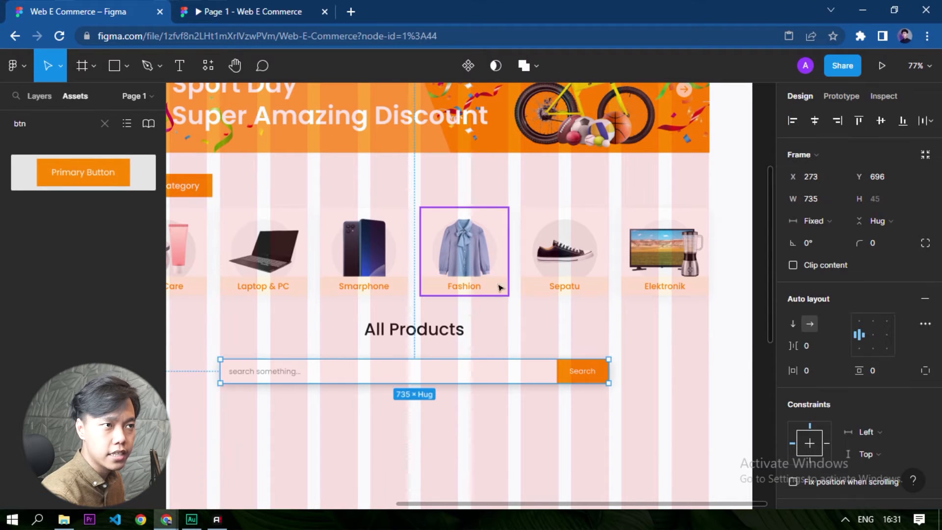
left_click(481, 232)
scroll(877, 347, "down", 6)
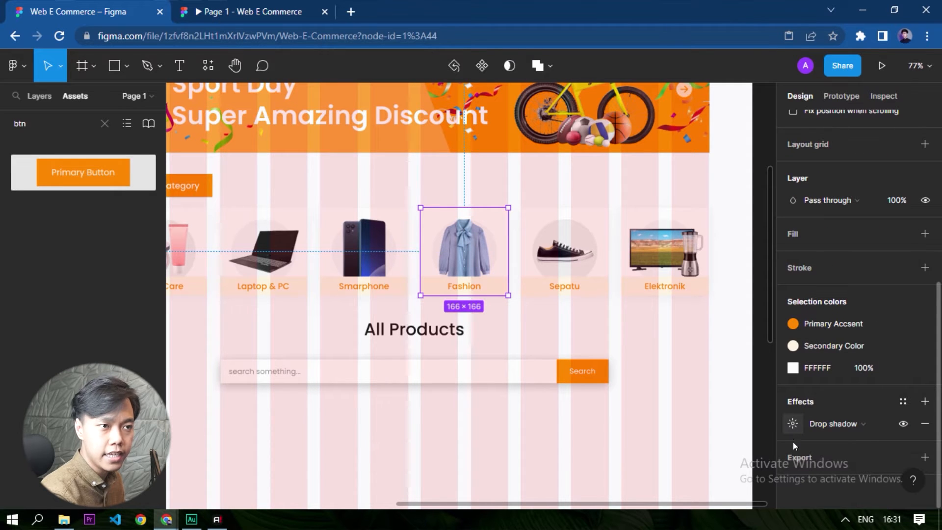
left_click(793, 423)
left_click(659, 448)
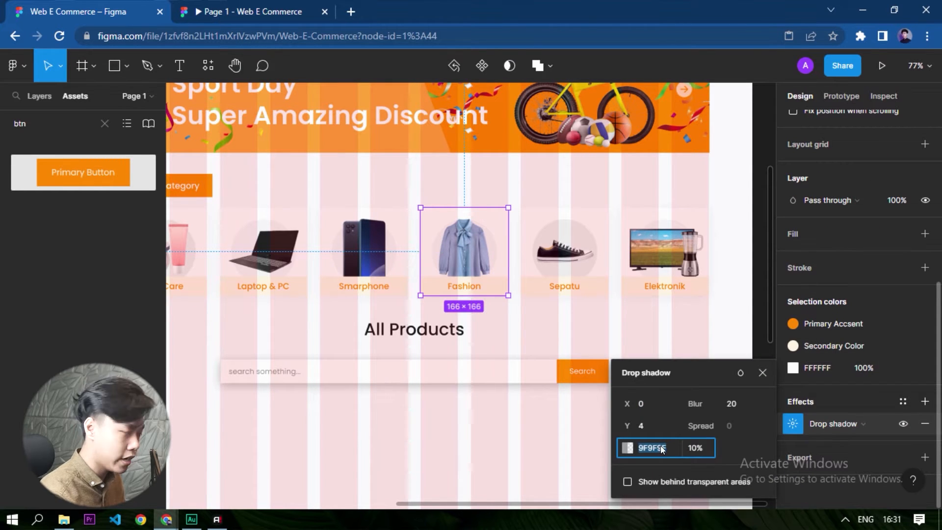
left_click(564, 442)
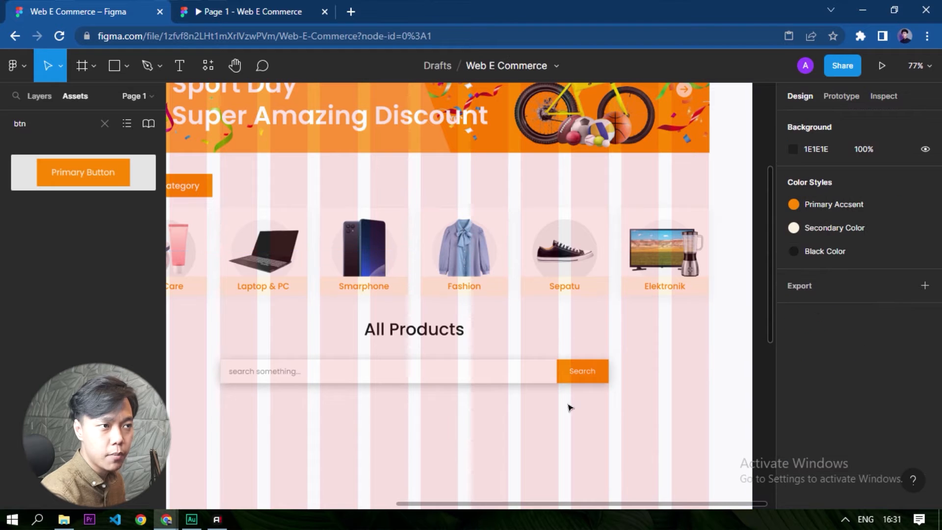
Set the search bar's drop shadow colour to 9F9F9F at 15% opacity.
left_click(488, 376)
scroll(877, 387, "down", 6)
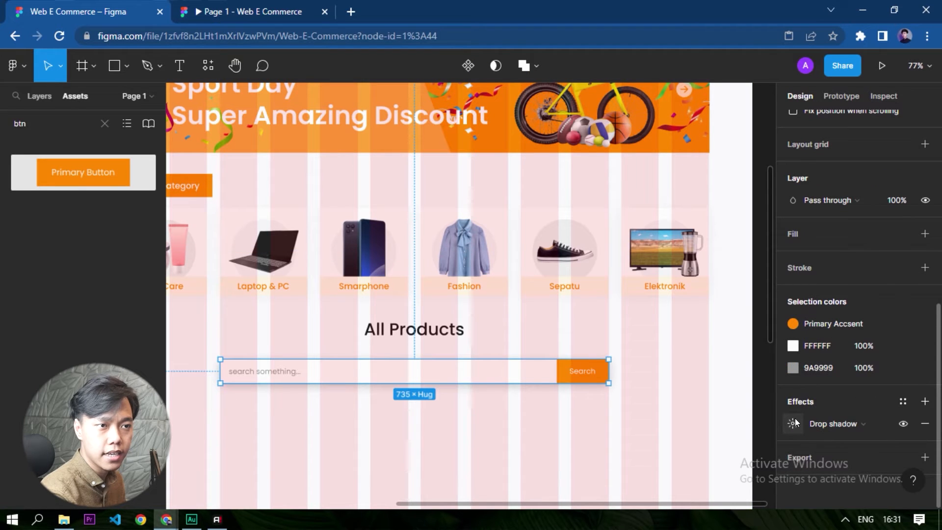
left_click(794, 422)
left_click(648, 447)
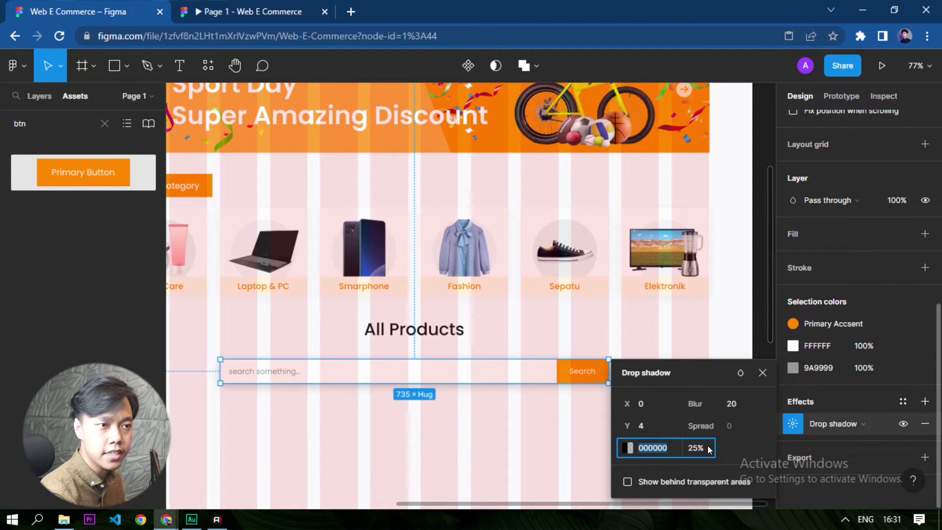
type("9F9F9F")
key("Tab")
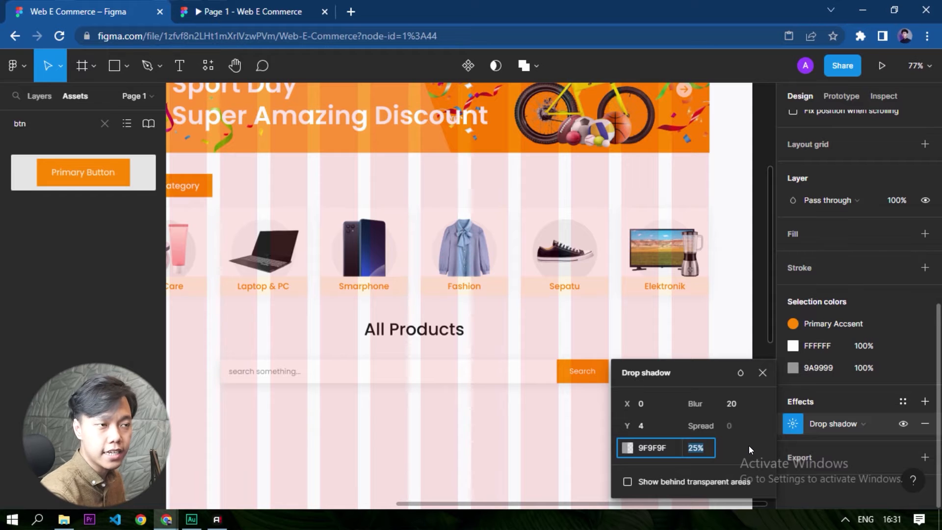
type("15")
key("Return")
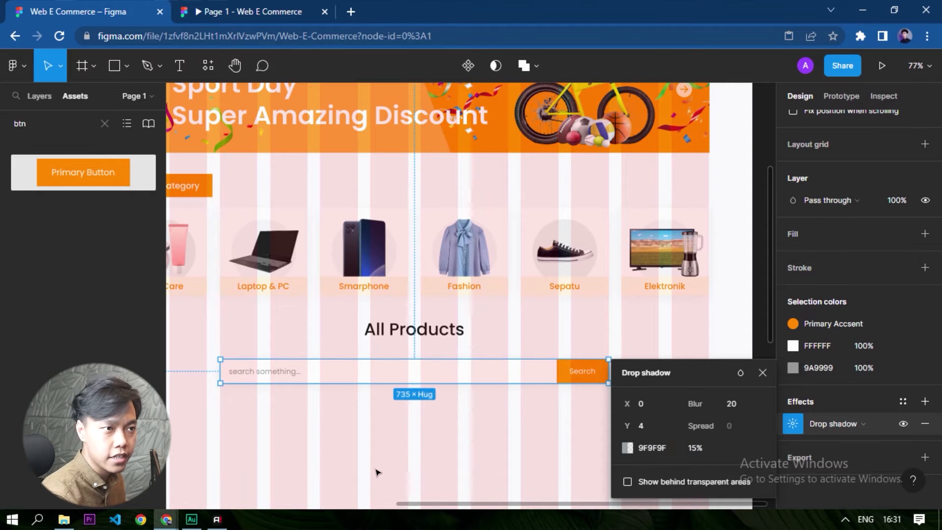
Hide the 12-column layout grid on the landing page frame.
double_click(527, 455)
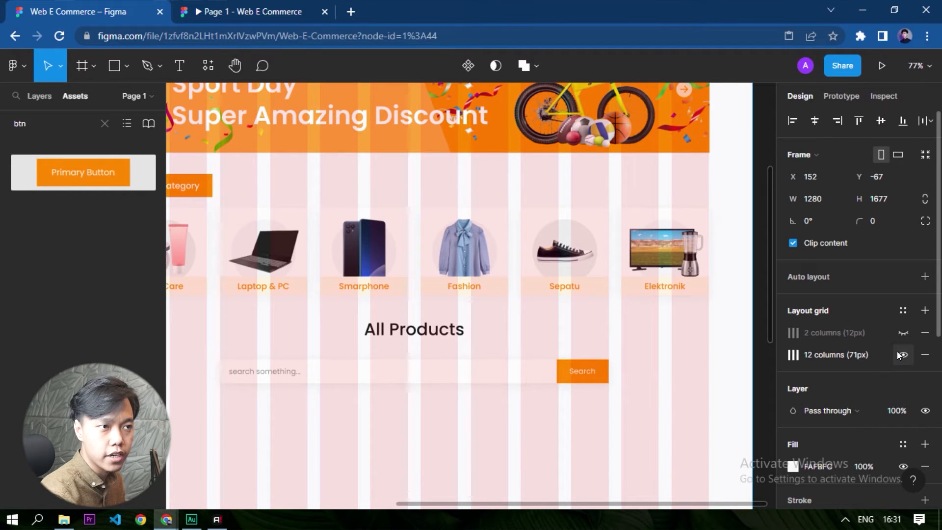
left_click(899, 354)
scroll(561, 420, "down", 3)
scroll(494, 423, "up", 3)
Set the opacity of the search bar's drop shadow to 10%.
left_click(537, 374)
scroll(823, 406, "down", 5)
left_click(792, 424)
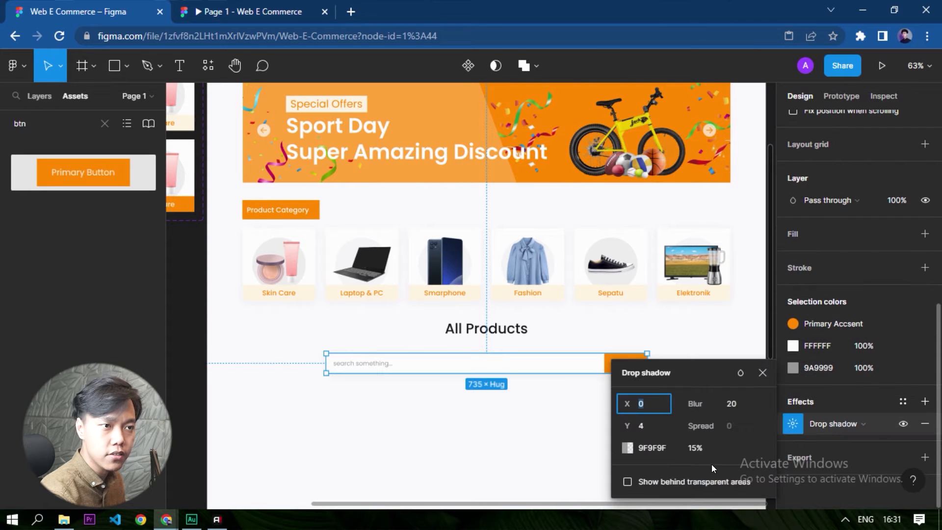
left_click(702, 448)
type("10")
key("Return")
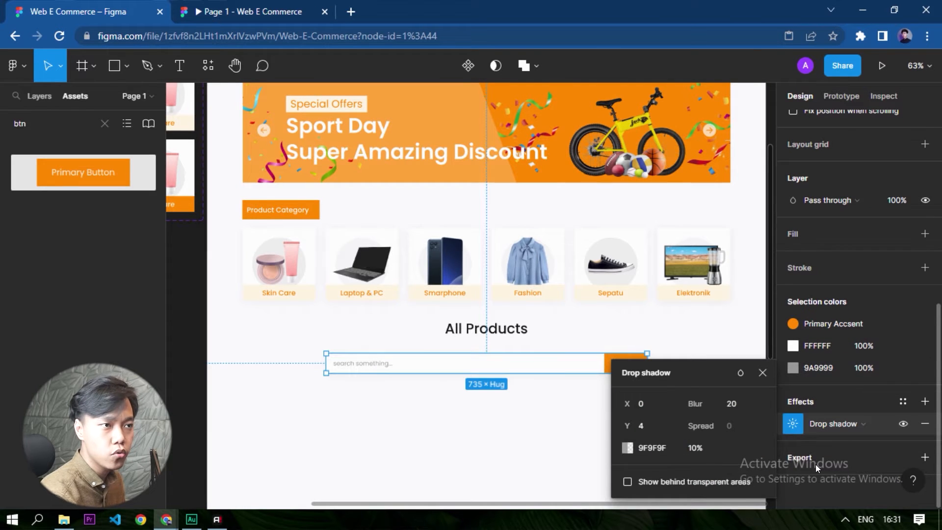
left_click(328, 428)
scroll(412, 387, "up", 5)
scroll(314, 385, "down", 8)
scroll(422, 410, "up", 2)
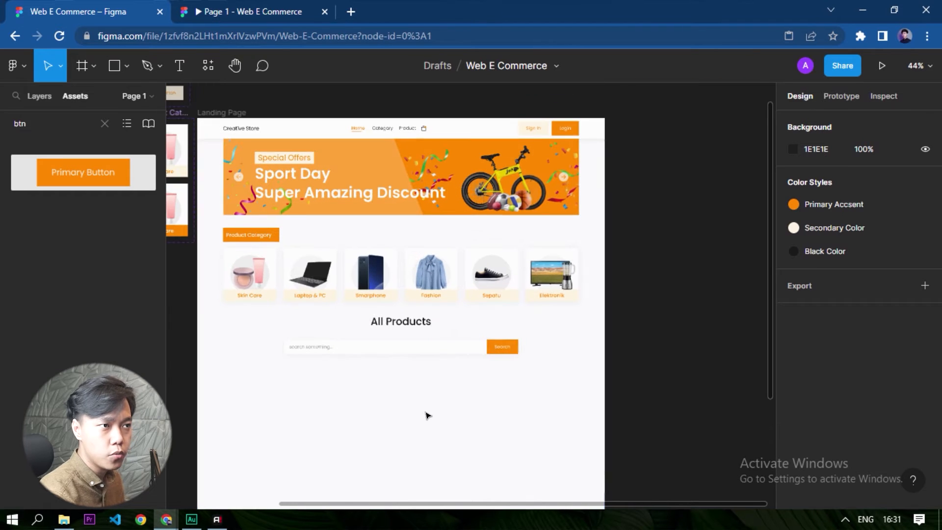
Move the search bar up closer to the All Products heading, to Y 683.
left_click(420, 347)
scroll(414, 330, "up", 4)
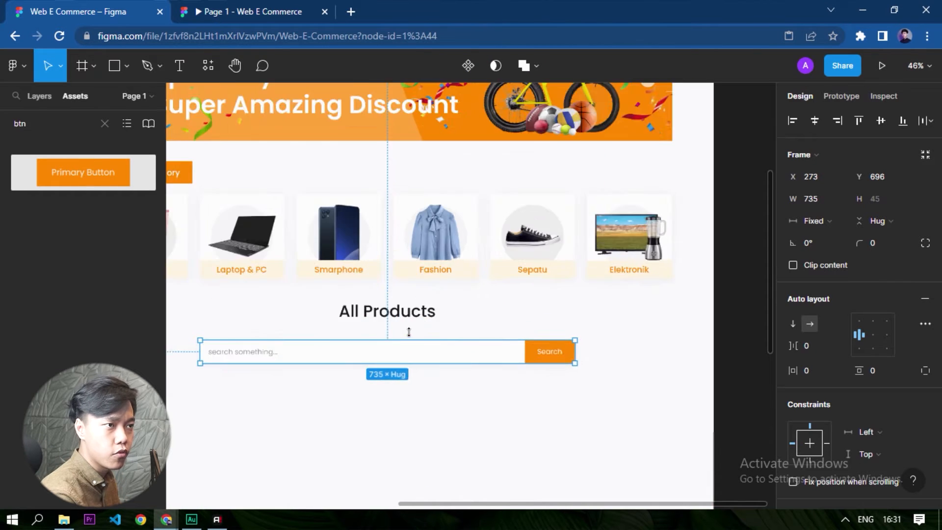
left_click_drag(406, 369, 438, 351)
scroll(485, 279, "down", 5)
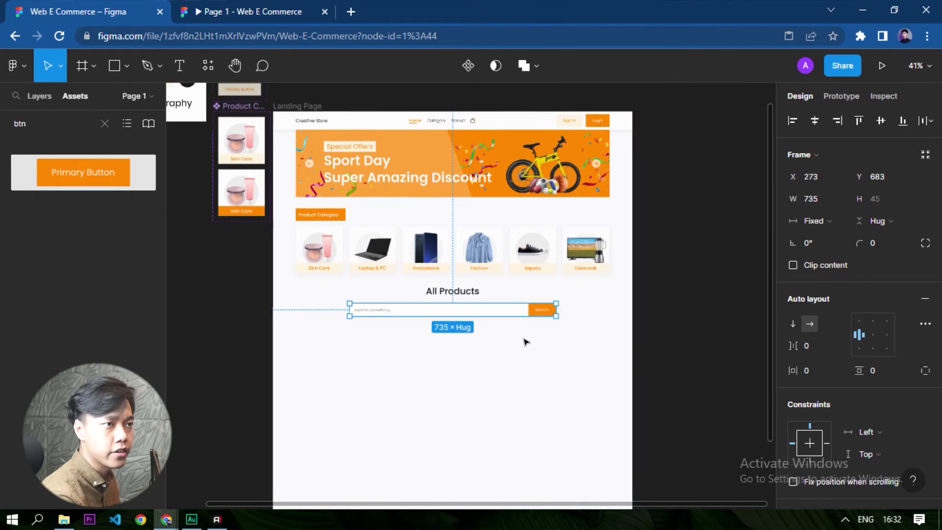
left_click(480, 370)
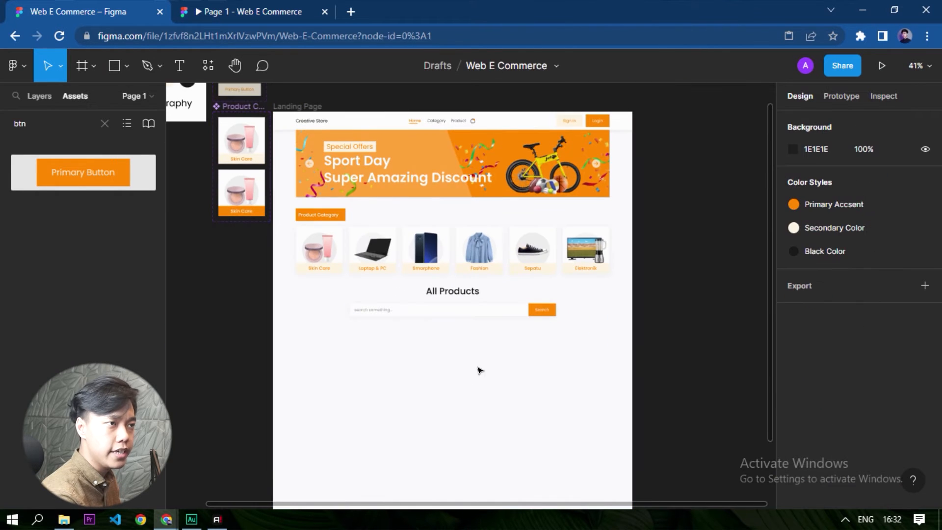
Show the 12-column layout grid on the landing page frame.
left_click(429, 377)
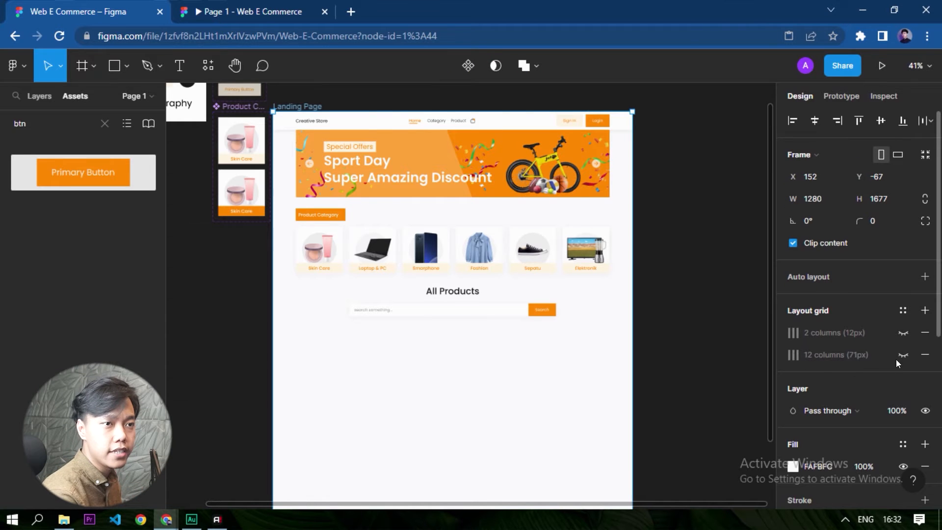
left_click(903, 354)
scroll(343, 382, "up", 5)
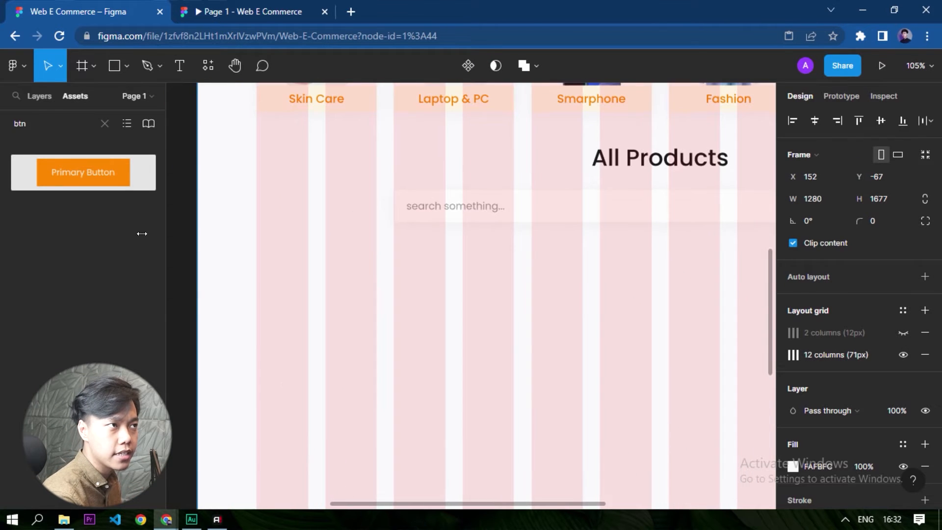
Draw a rectangle across the first three grid columns below the search bar and resize it to about 260 × 20.
left_click(114, 67)
left_click_drag(285, 325, 445, 450)
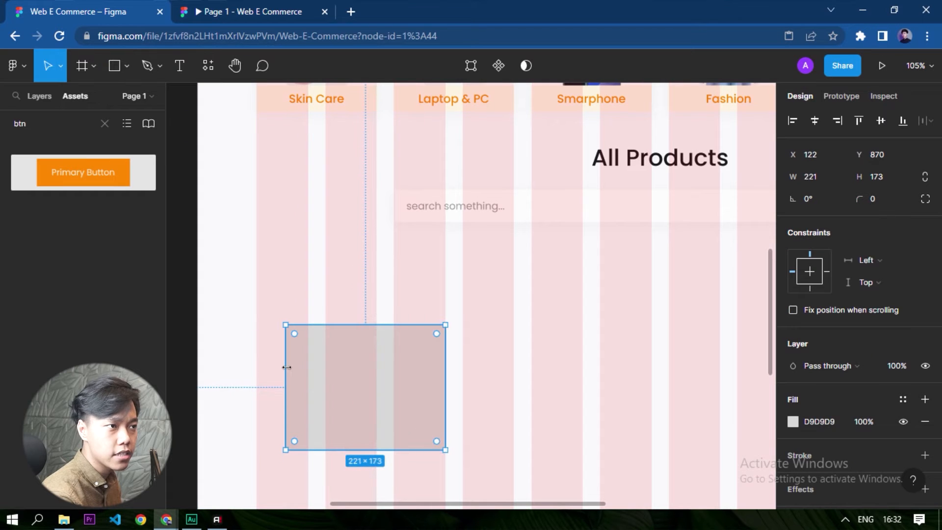
left_click_drag(272, 366, 251, 358)
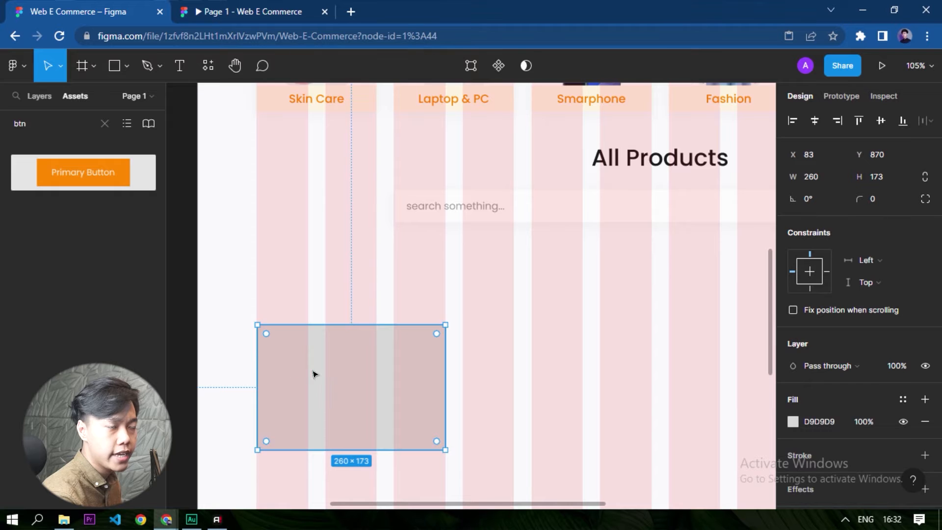
scroll(309, 374, "down", 3)
left_click_drag(357, 363, 364, 256)
scroll(364, 255, "up", 3)
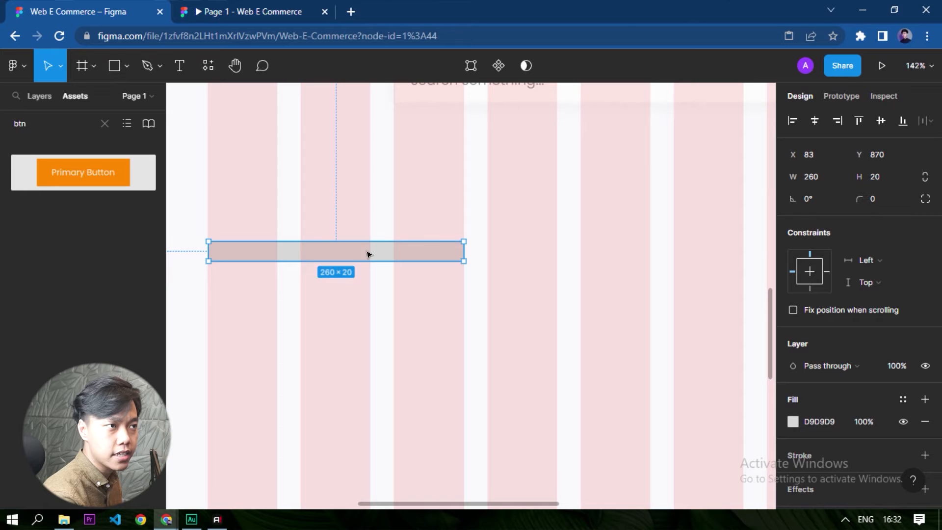
Duplicate the thin bar 28 px below itself and extend both bars to the first column's outer edge, at a width of 261.
left_click_drag(369, 258, 360, 297)
key("alt")
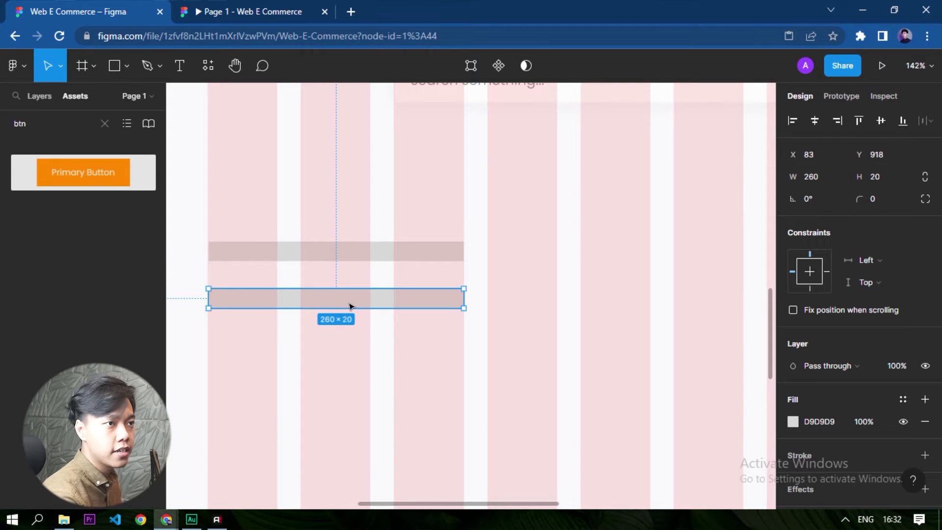
scroll(231, 263, "up", 10)
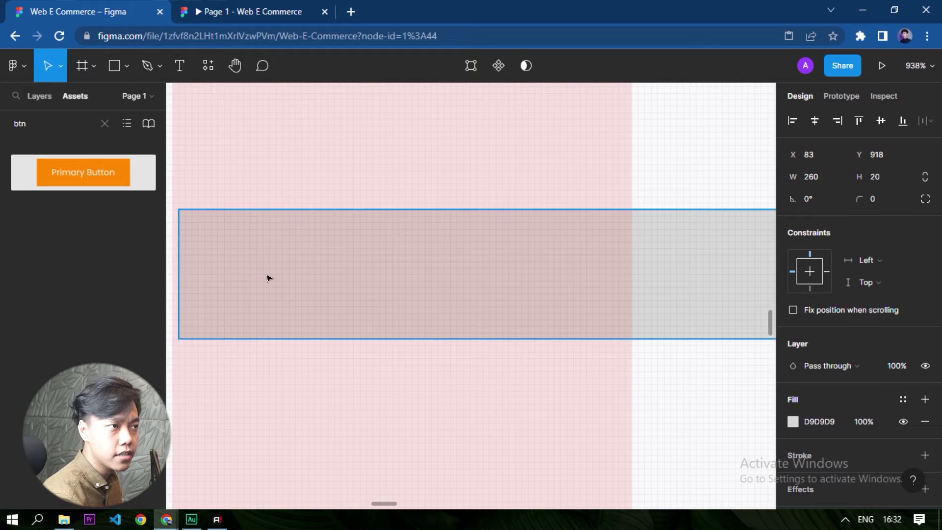
scroll(267, 278, "down", 2)
left_click(262, 275, "shift")
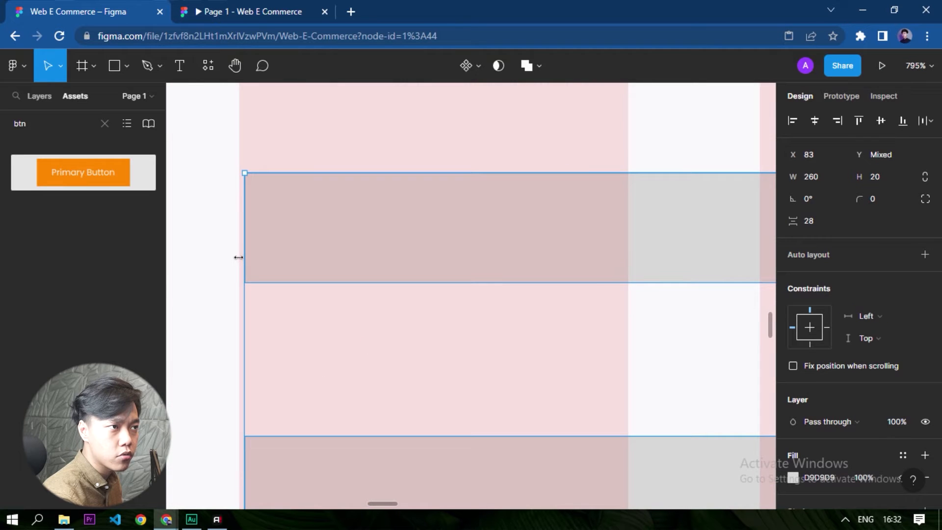
left_click_drag(242, 259, 238, 261)
scroll(610, 279, "down", 5)
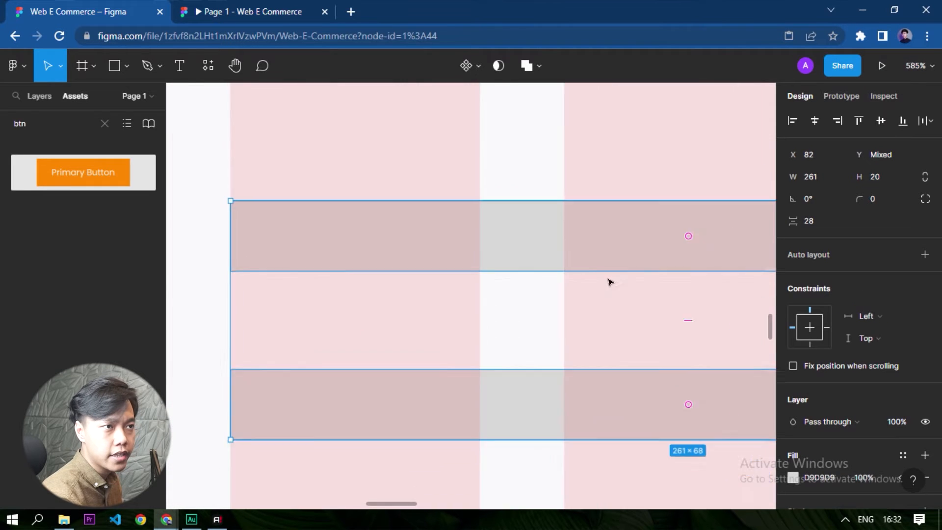
scroll(495, 284, "up", 8)
scroll(608, 272, "down", 10)
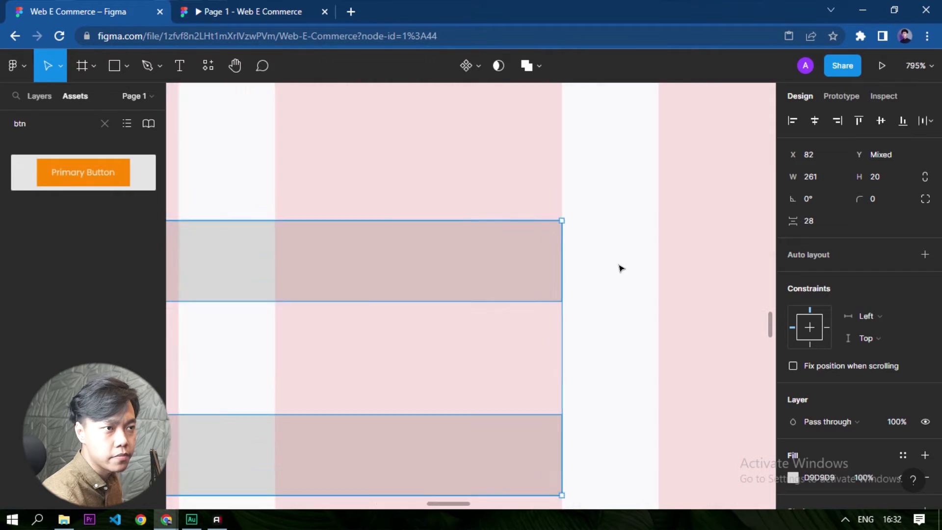
left_click(602, 327)
scroll(451, 343, "up", 1)
Reduce the lower bar's width by 20 to 241 and centre it beneath the upper bar at X 92.
left_click(435, 308)
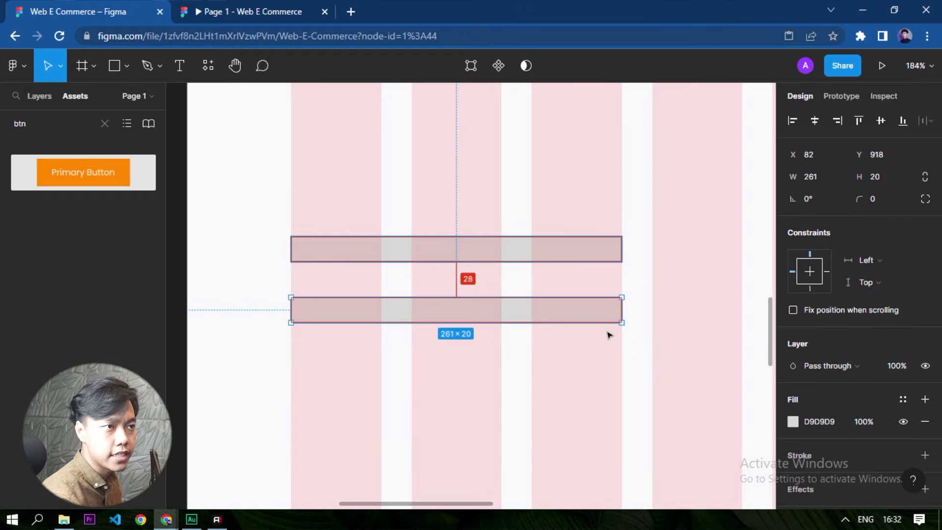
left_click(809, 178)
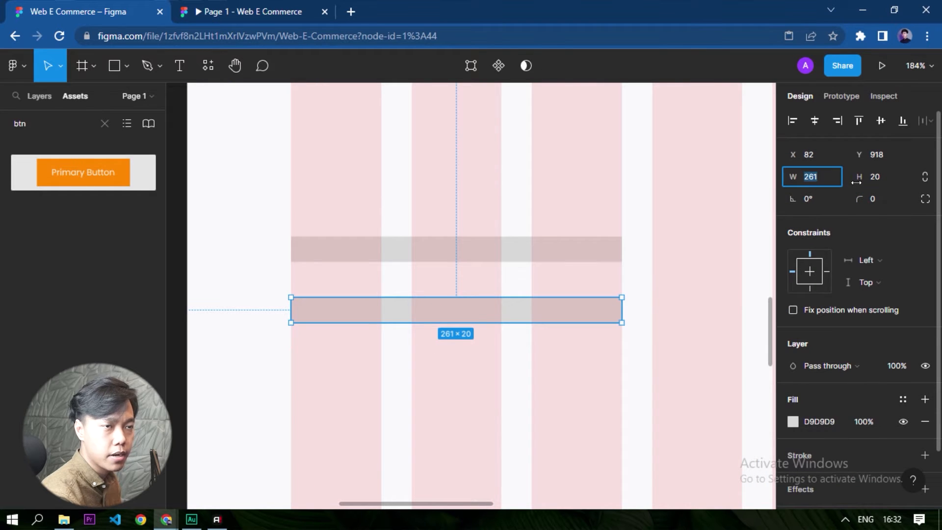
type("-2")
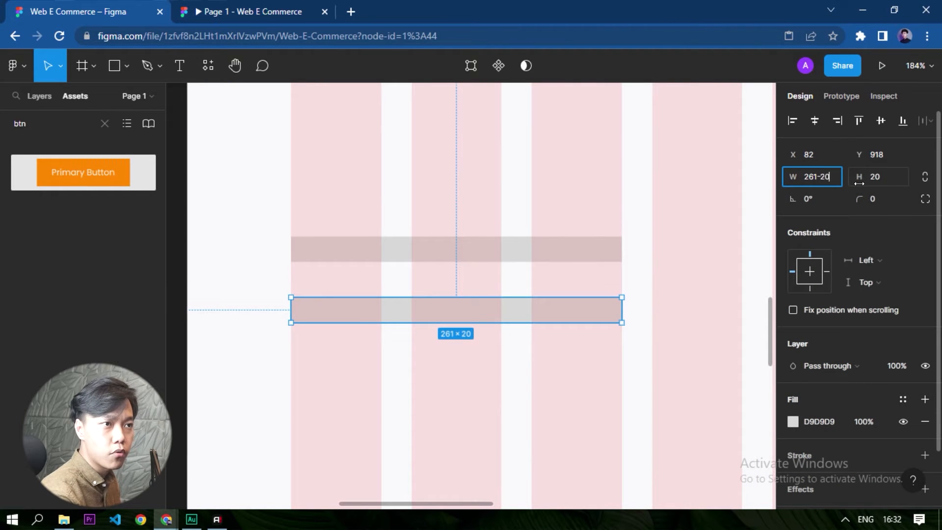
type("0")
key("Return")
mouse_move(460, 307)
left_mouse_down()
mouse_move(483, 314)
mouse_move(474, 314)
left_mouse_up()
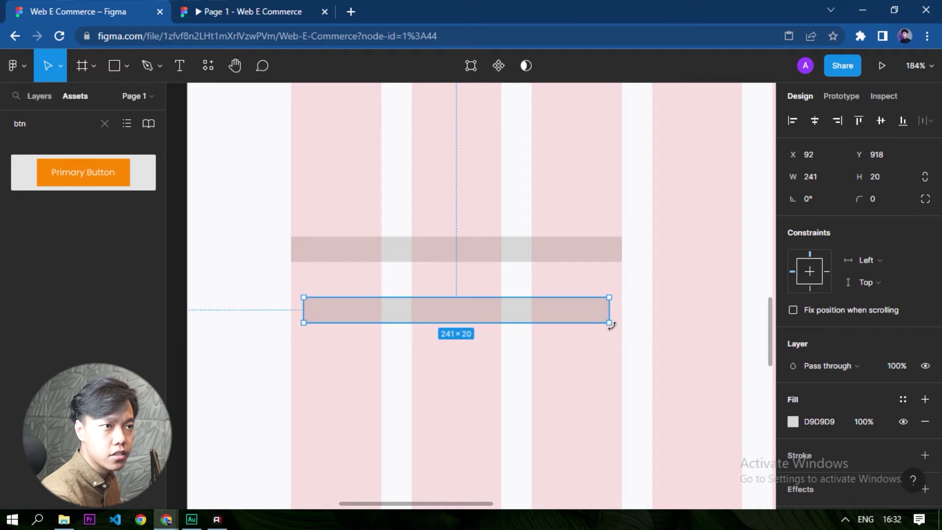
left_click(588, 406)
scroll(449, 309, "down", 1)
scroll(444, 297, "up", 3)
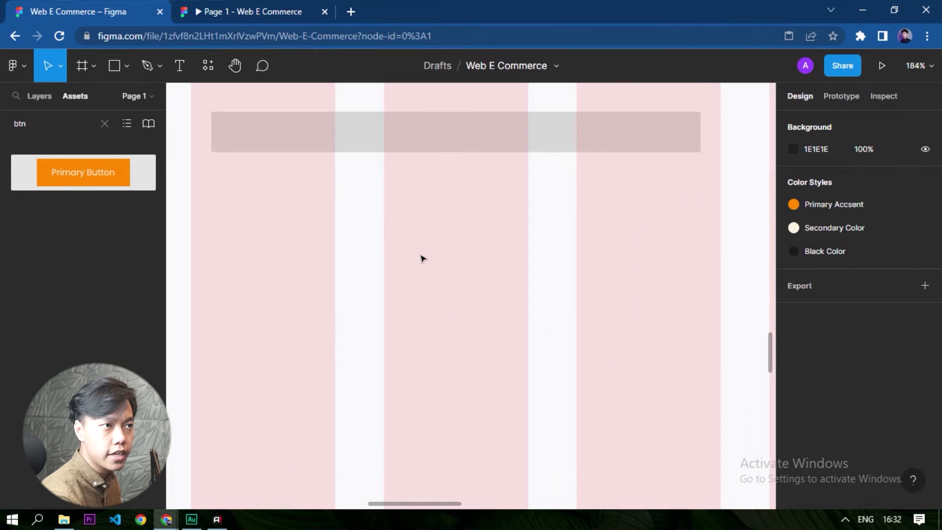
scroll(431, 260, "down", 5)
Try heights of 241 and 180 for the lower bar.
left_click(447, 209)
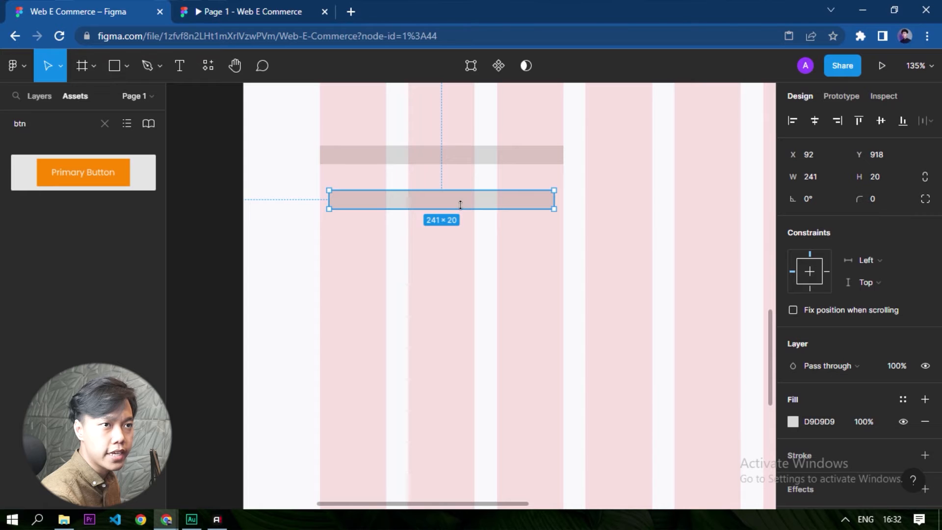
left_click(830, 179)
left_click(881, 179)
type("241")
key("Return")
scroll(492, 249, "down", 3)
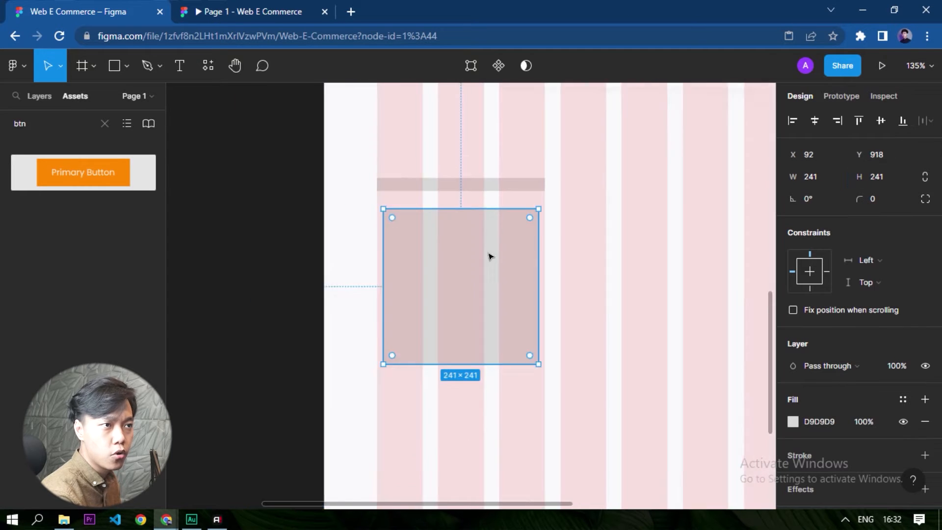
left_click(901, 183)
type("180")
key("Return")
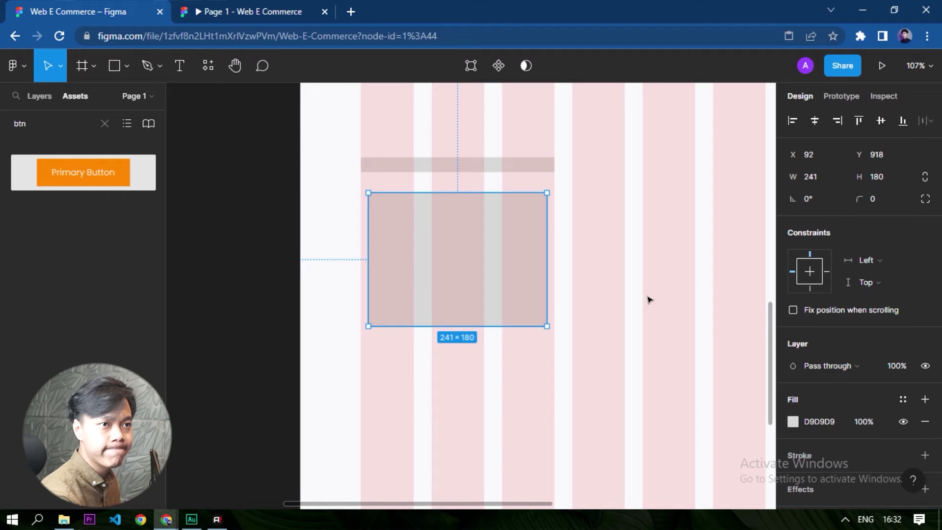
Set the height of the 241 px wide rectangle to 200.
left_click(878, 177)
type("2")
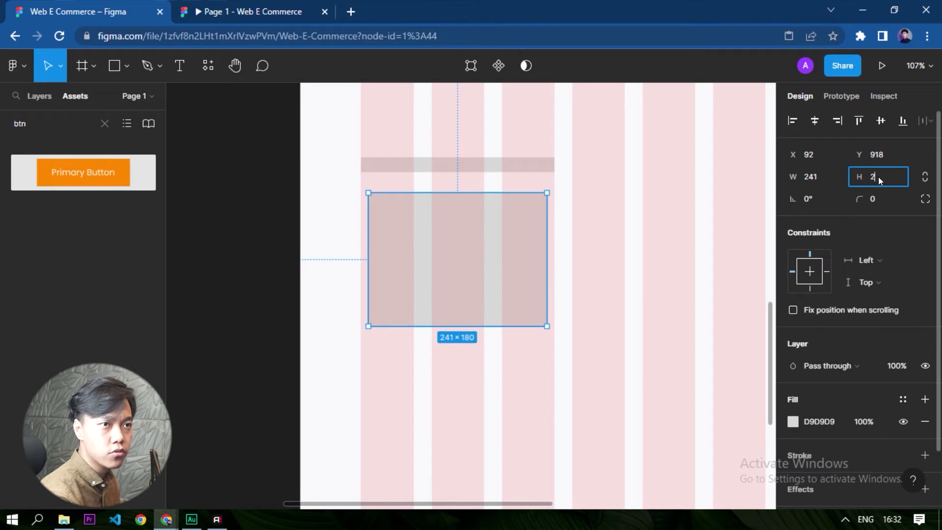
type("00")
key("Return")
scroll(422, 274, "down", 3)
left_click(661, 373)
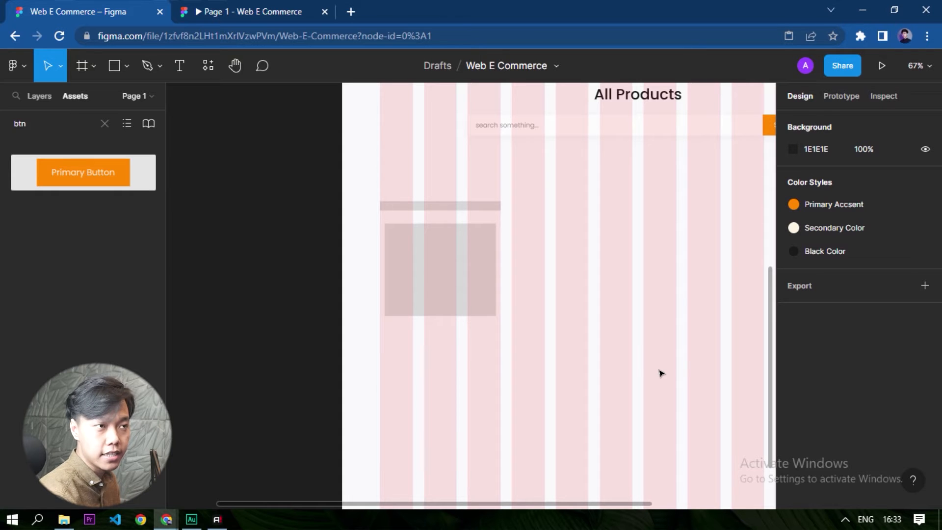
Add the text "Category" below the large grey rectangle.
scroll(649, 366, "up", 2)
left_click(180, 65)
left_click(374, 333)
key("Escape")
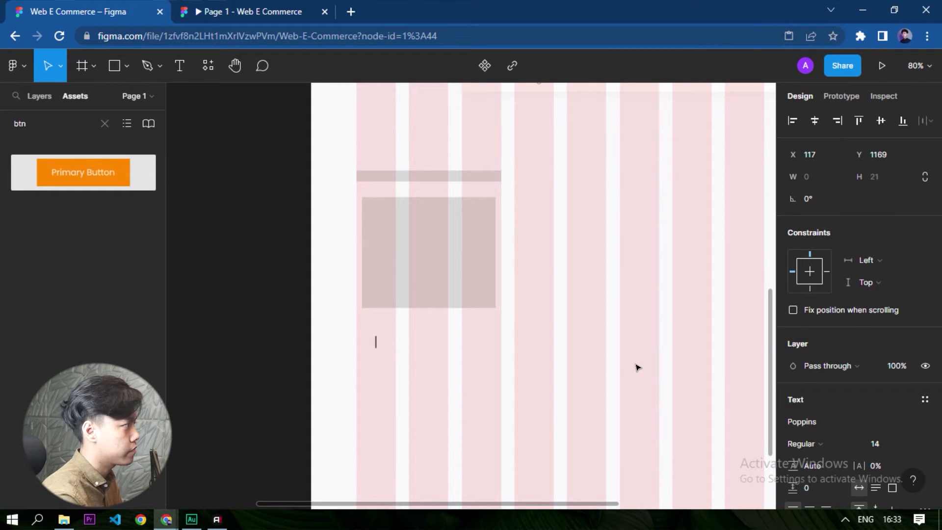
type("C")
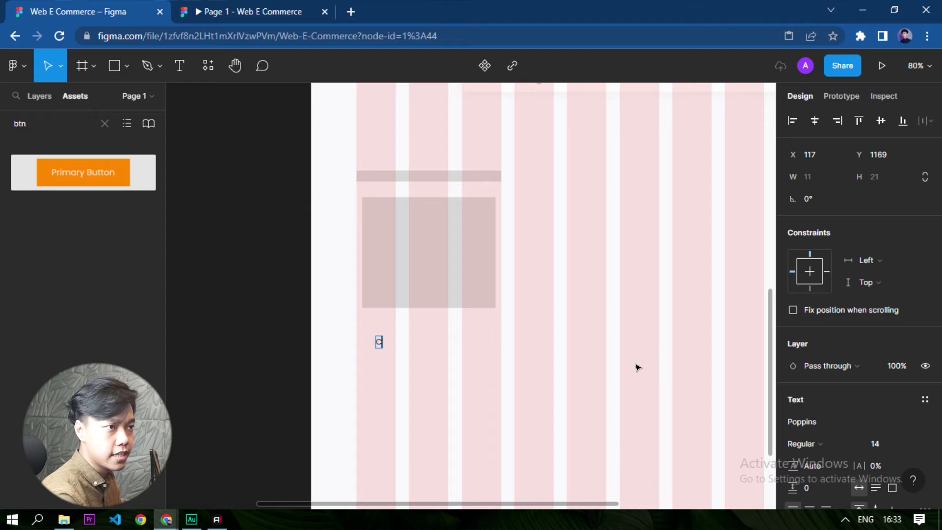
type("ategory")
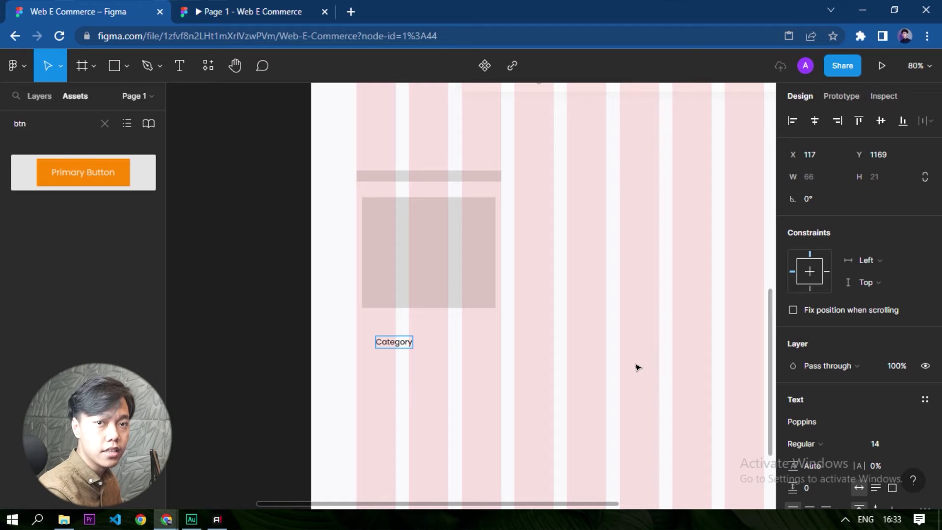
key("Escape")
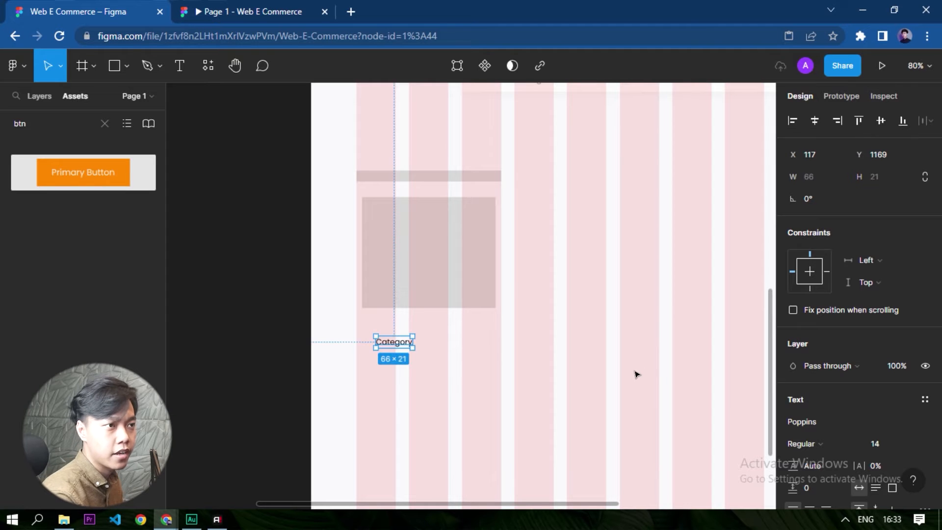
Change the Category text's fill colour to grey 9C9C9C.
scroll(404, 273, "down", 5)
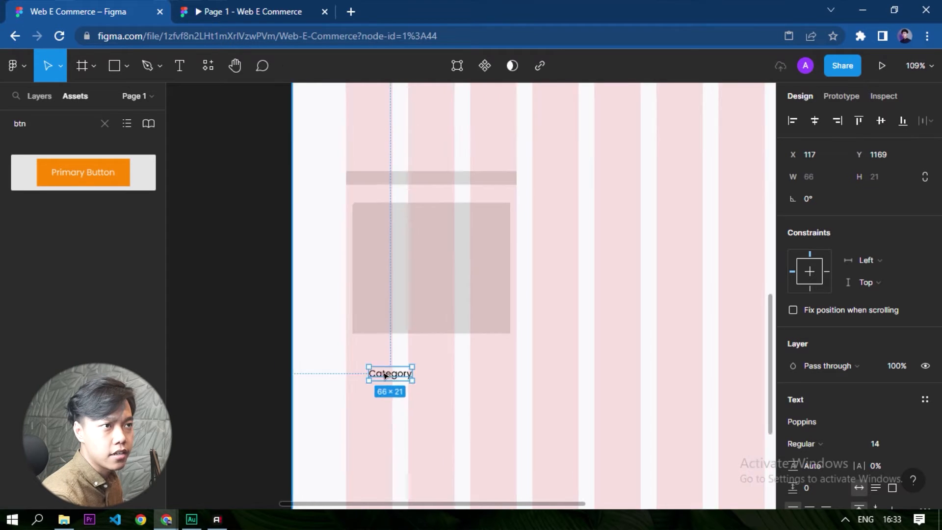
scroll(391, 420, "up", 10)
scroll(863, 414, "down", 5)
left_click(792, 356)
left_click_drag(631, 279, 573, 239)
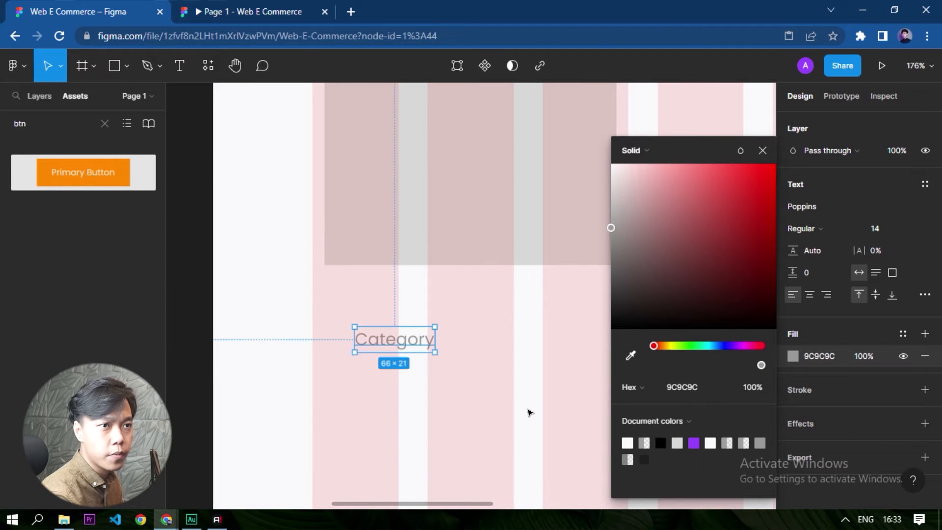
left_click(530, 410)
Set the font size of the Category text to 12.
left_click(412, 343)
left_click(909, 443)
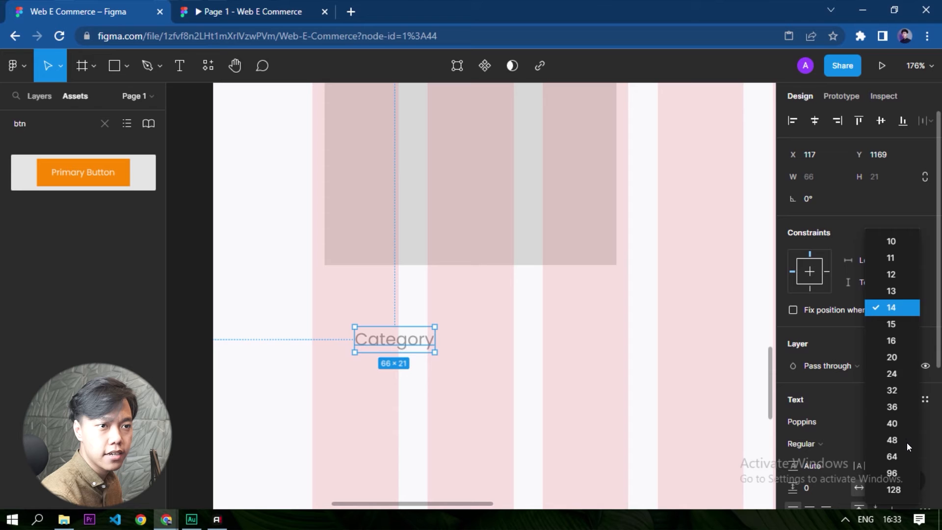
left_click(898, 284)
left_click(524, 416)
scroll(322, 311, "down", 1)
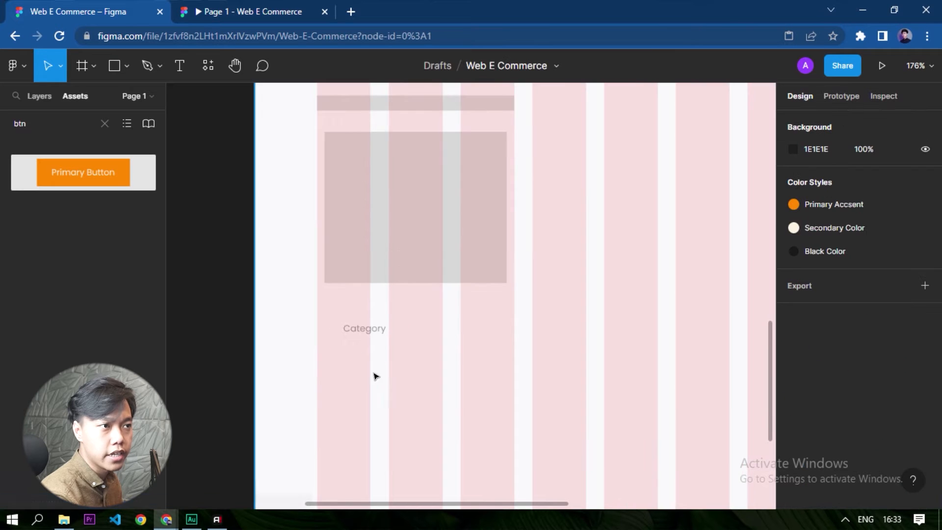
scroll(369, 371, "up", 2)
left_click(369, 263)
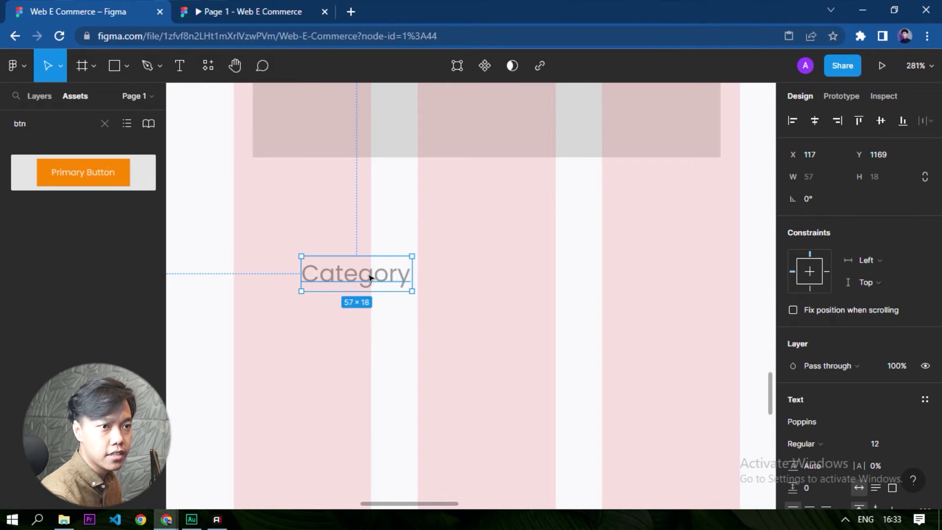
Duplicate the Category text directly below itself and change the copy's content to "Product Name".
left_click_drag(369, 279, 365, 309)
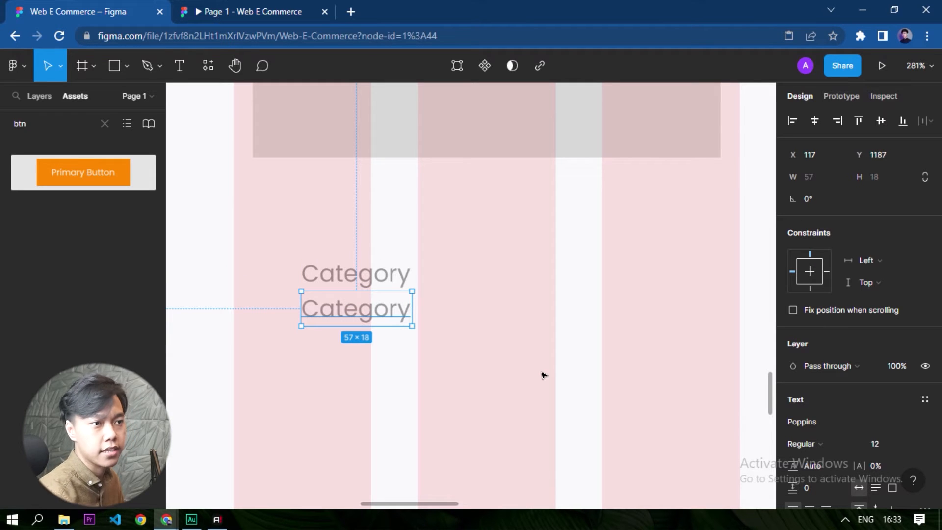
double_click(378, 320)
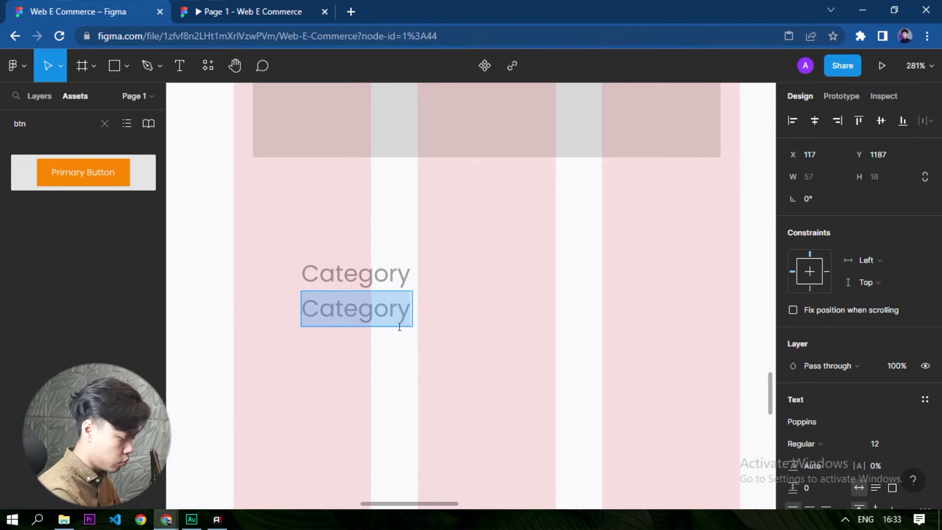
type("Brand Namwe")
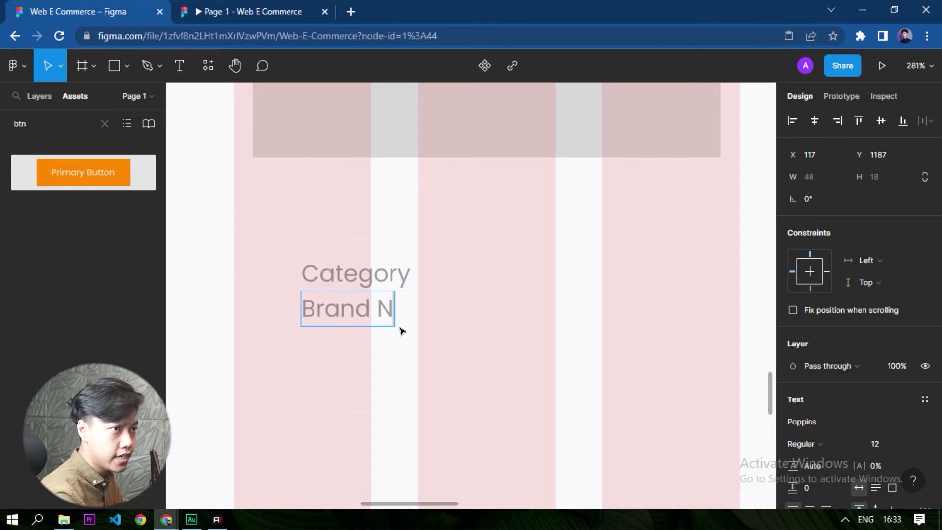
key("BackSpace")
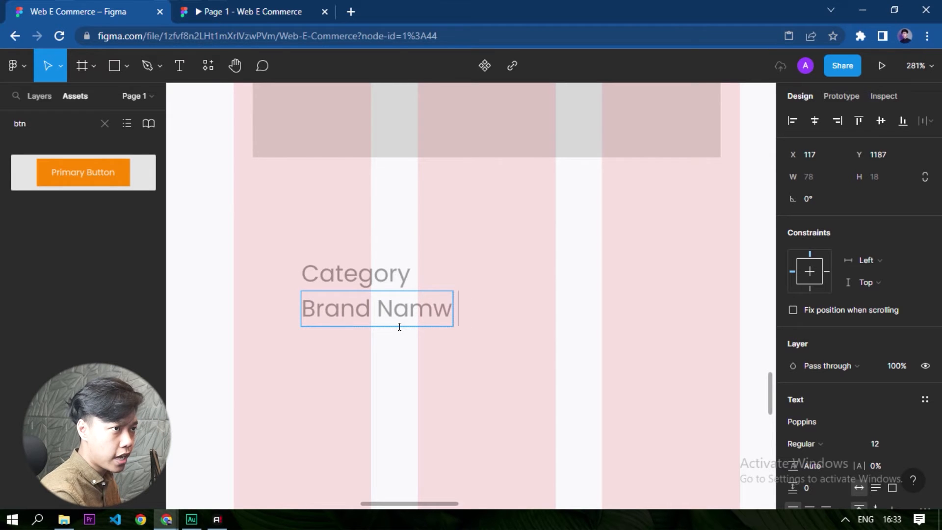
key("ctrl+a")
type("Product Name")
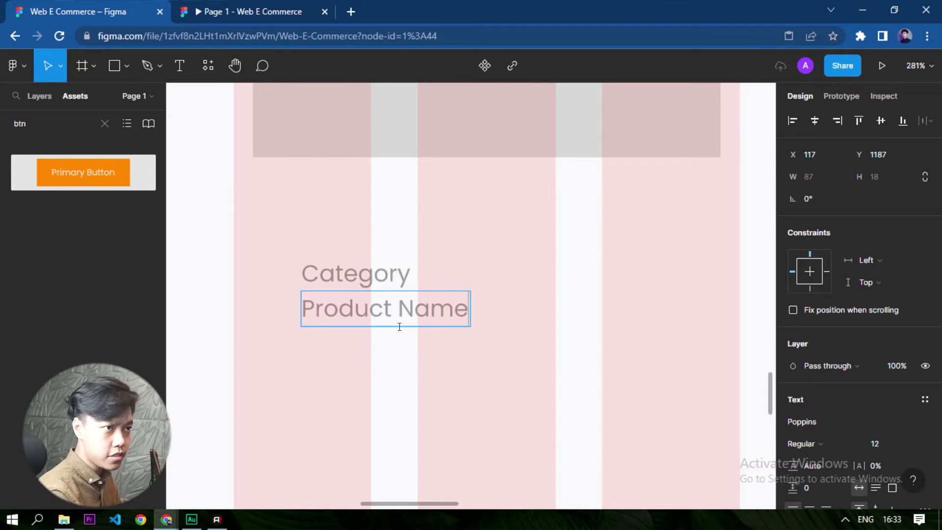
Set the font size of the Product Name text to 16.
key("ctrl+a")
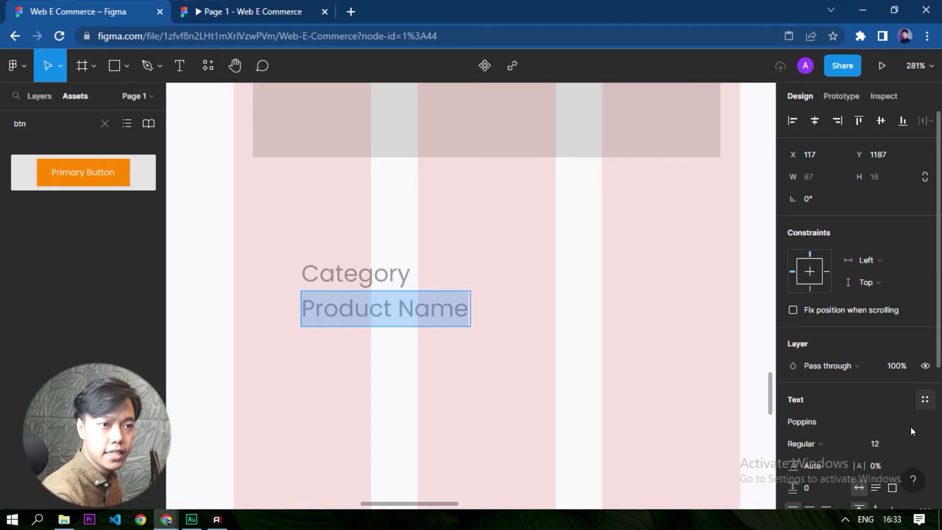
left_click(918, 443)
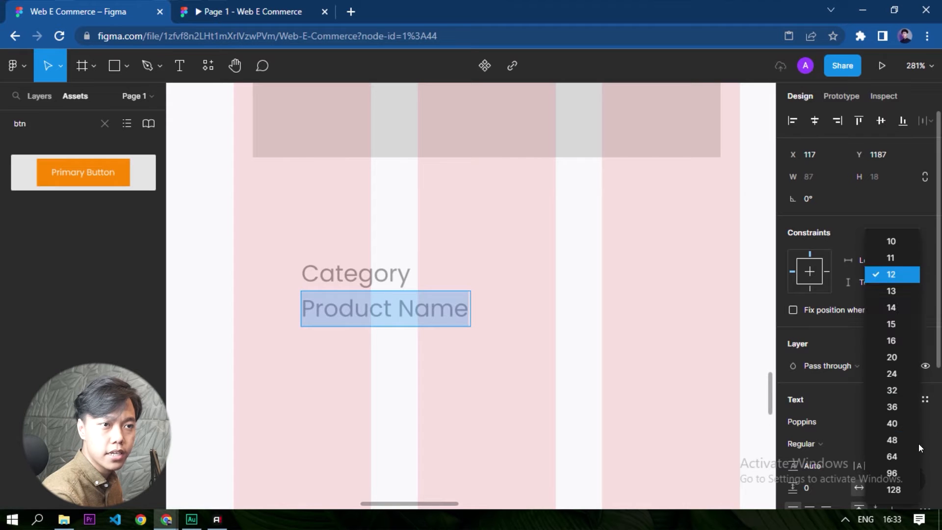
left_click(888, 342)
Change the Category text's font weight to Light.
left_click(345, 267)
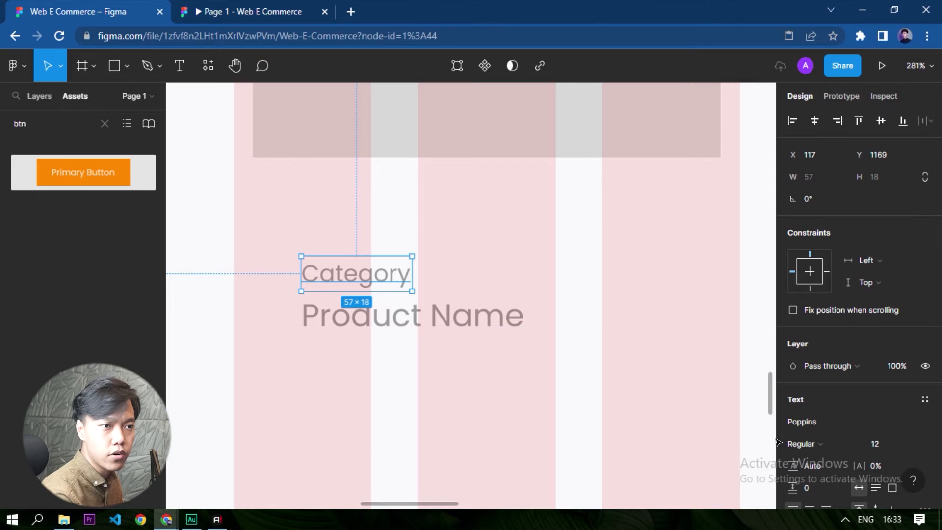
left_click(804, 443)
left_click(823, 230)
left_click(480, 411)
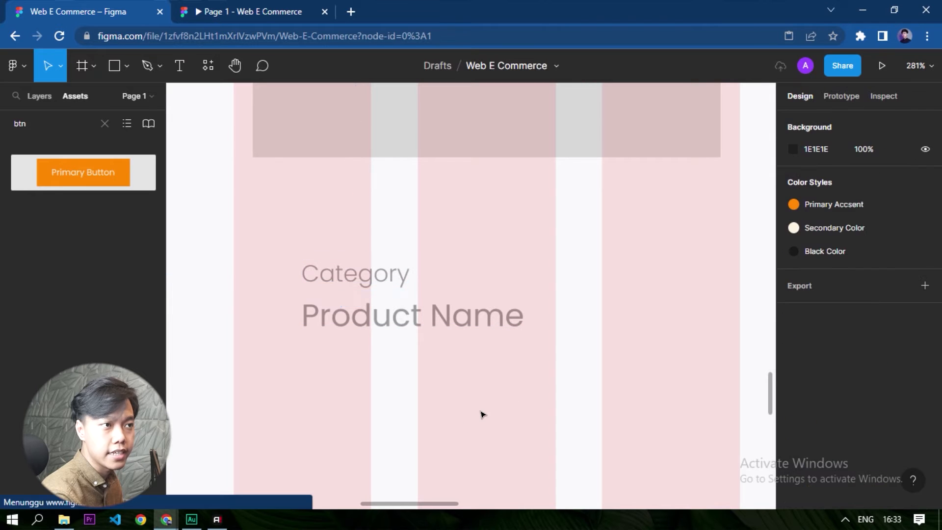
Change the Product Name text's font weight to Medium.
left_click(411, 329)
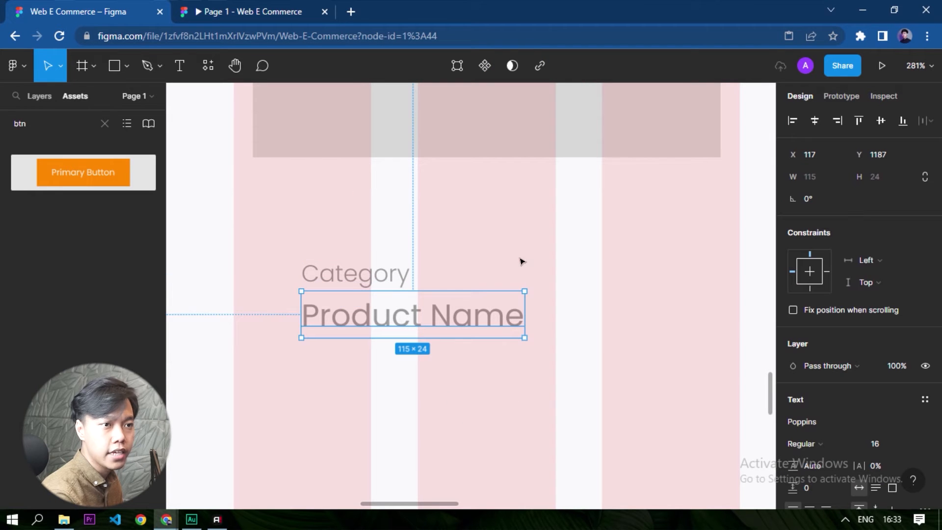
left_click(804, 443)
left_click(824, 260)
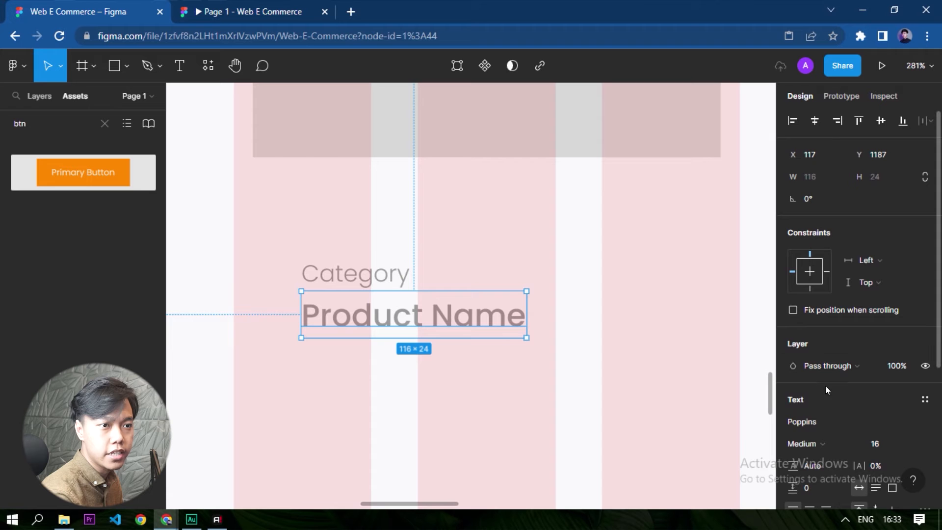
left_click(469, 362)
left_click(470, 322)
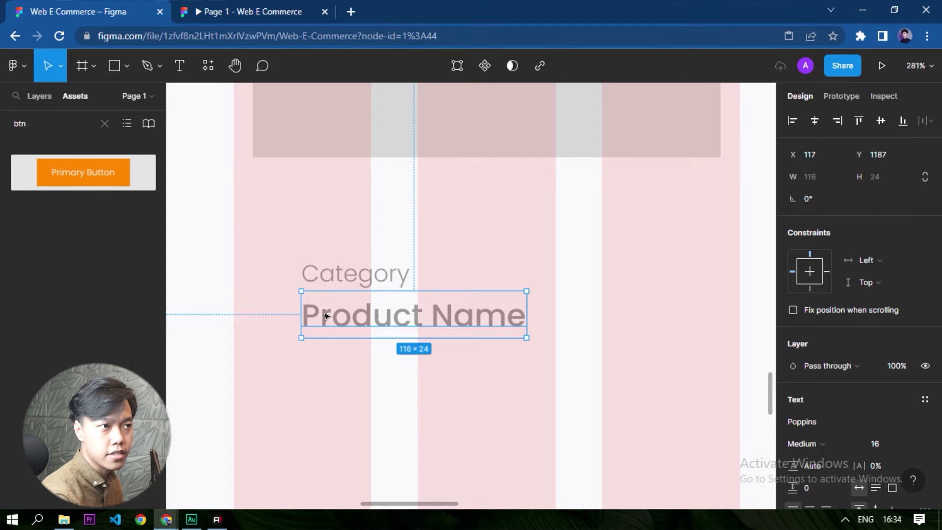
Duplicate the Category text directly below Product Name and replace the copy's content with "ini adaal".
scroll(326, 315, "down", 3)
left_click(330, 298)
left_click_drag(332, 251, 335, 313)
double_click(336, 316)
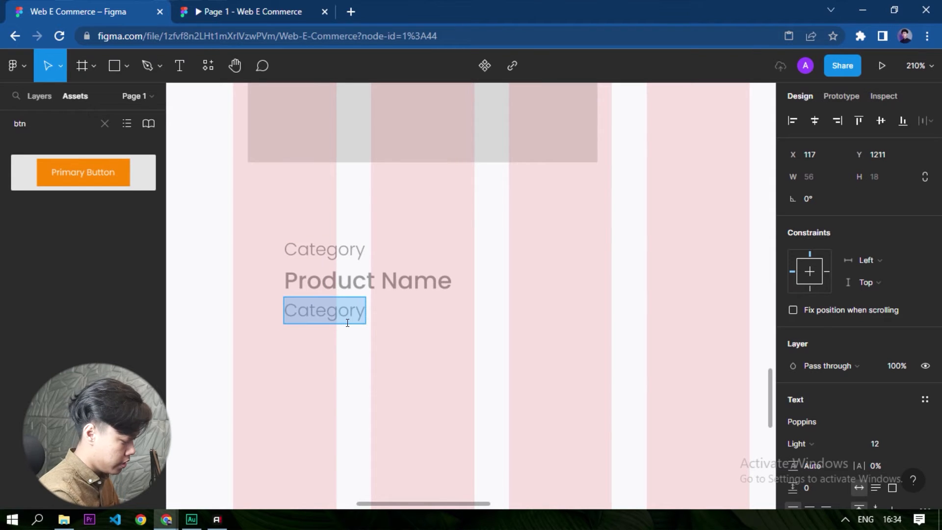
type("ini adaal")
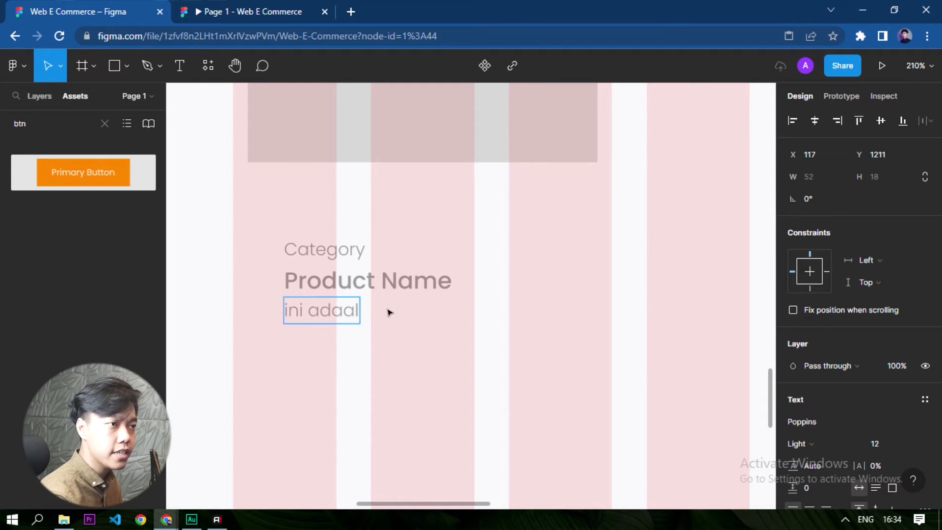
key("Escape")
left_click(372, 334)
Fill the "ini adaal" text with the "lorem ipsum (20 words)" content from the Content Reel plugin, and close the plugin.
left_click(330, 309)
right_click(330, 314)
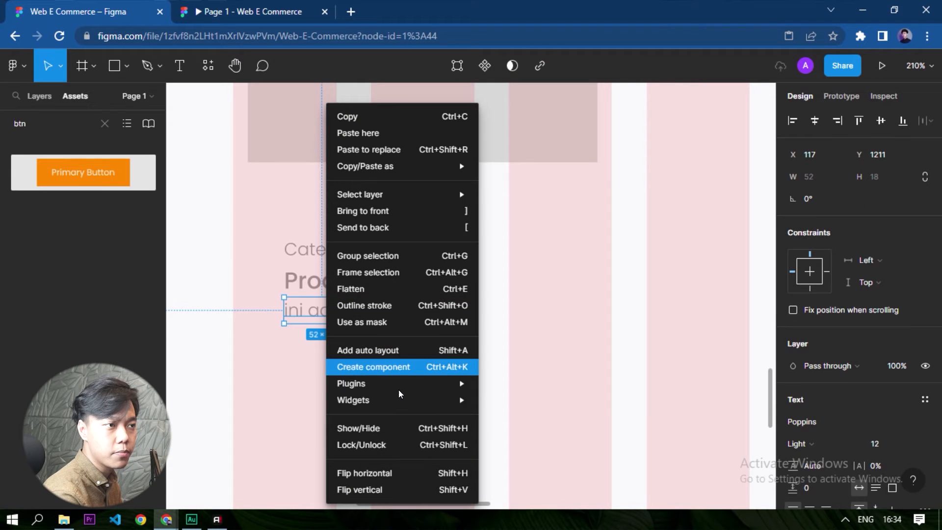
mouse_move(399, 392)
left_click(523, 212)
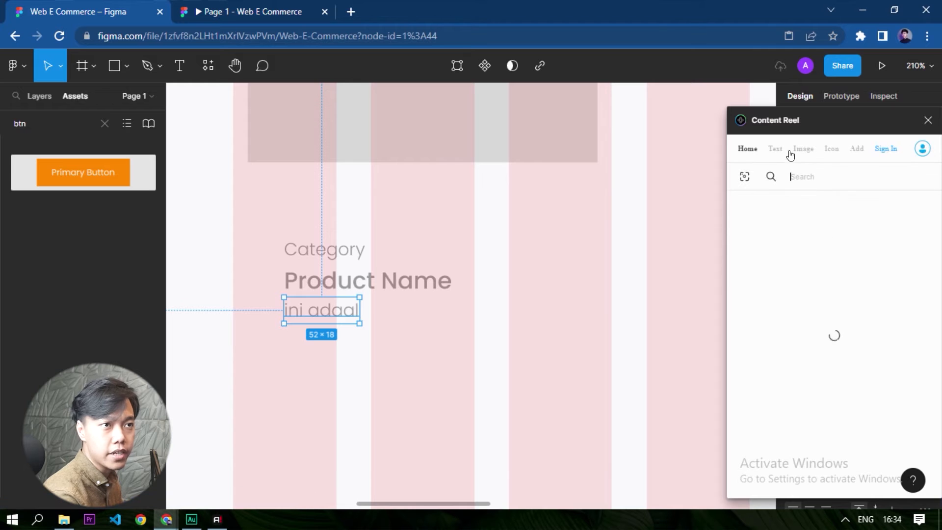
left_click(773, 150)
left_click(805, 176)
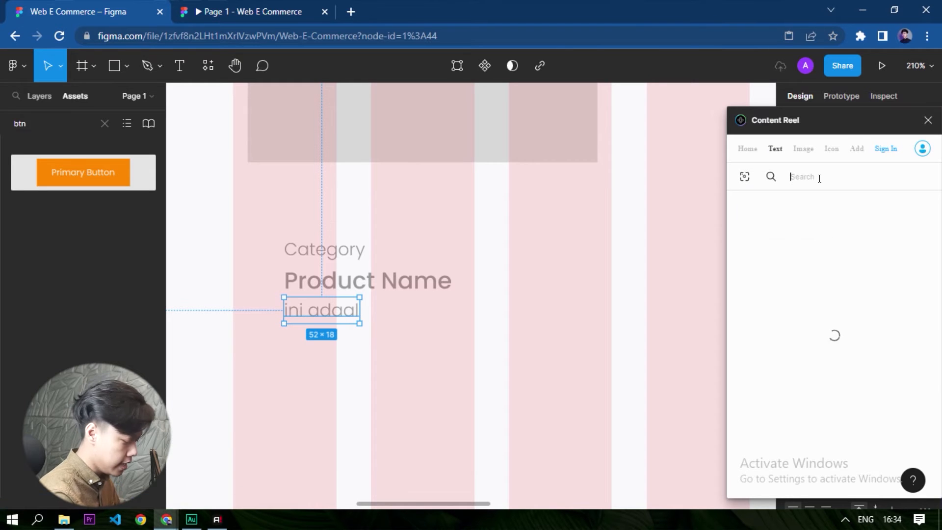
type("lorem")
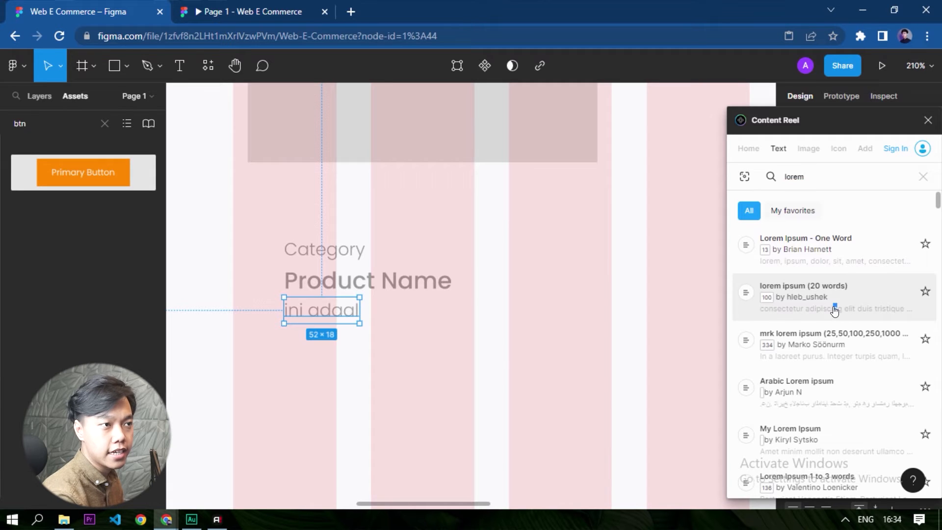
left_click(835, 308)
left_click(885, 475)
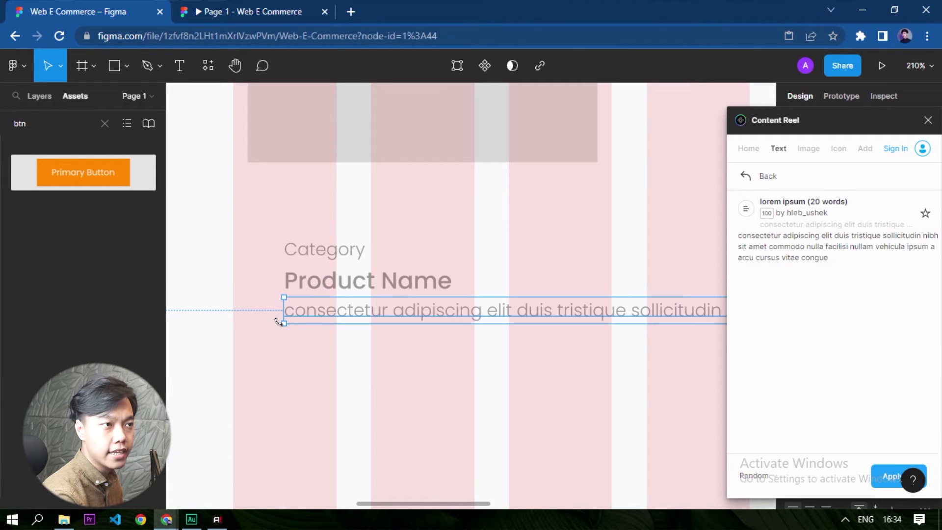
left_click(490, 355)
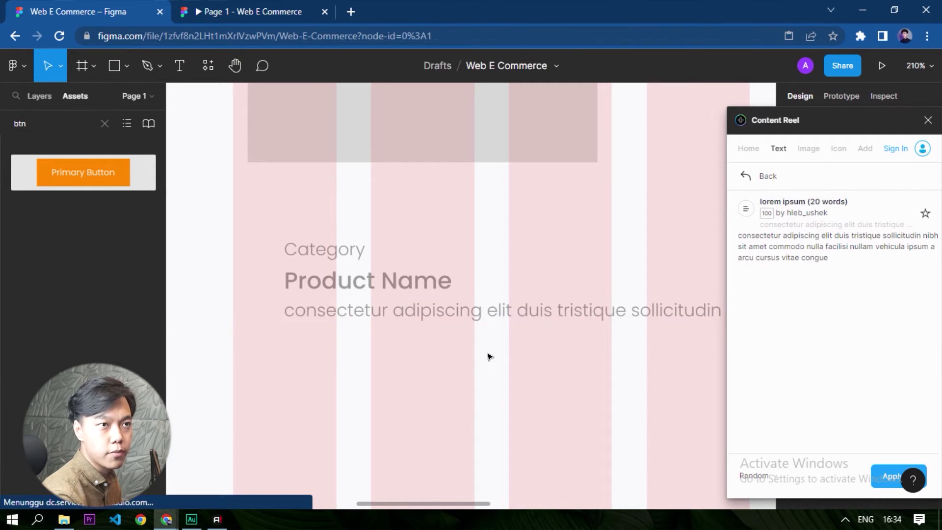
left_click(745, 175)
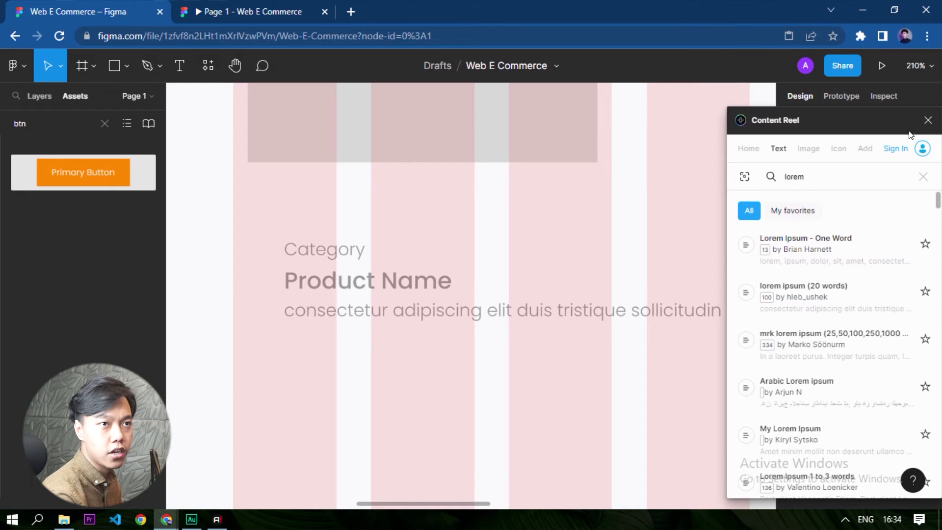
left_click(927, 120)
Narrow the single-line lorem ipsum description into a wrapped text box about 226 px wide.
scroll(463, 343, "down", 5)
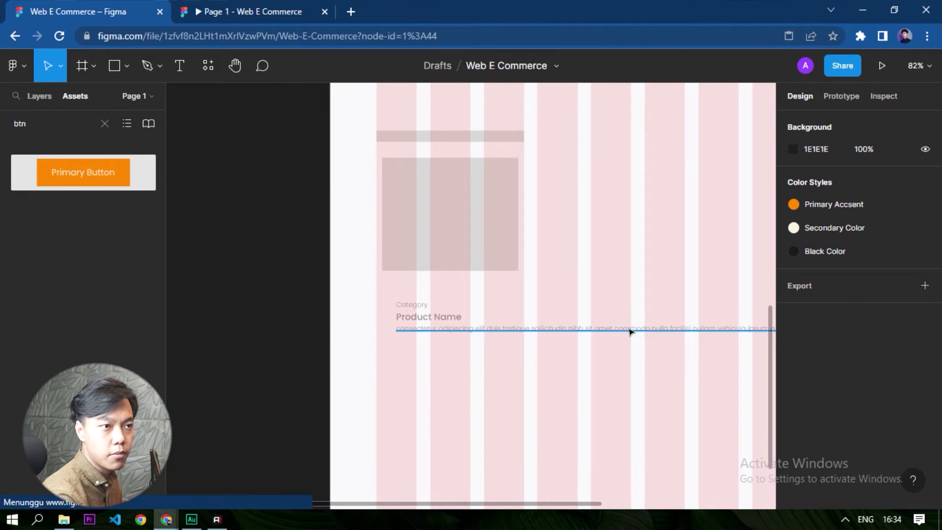
left_click(630, 331)
scroll(630, 331, "down", 3)
left_click_drag(706, 338, 424, 349)
scroll(425, 349, "up", 5)
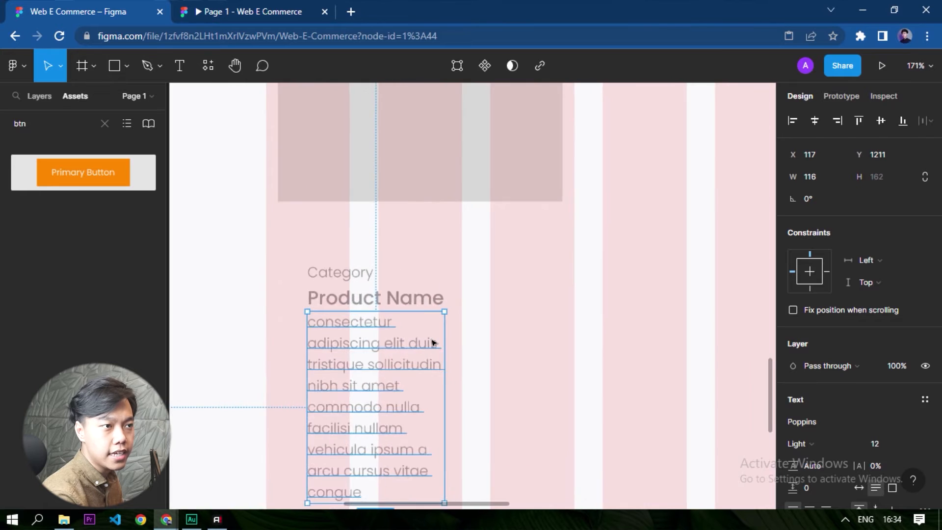
scroll(433, 343, "up", 2)
scroll(374, 320, "down", 5)
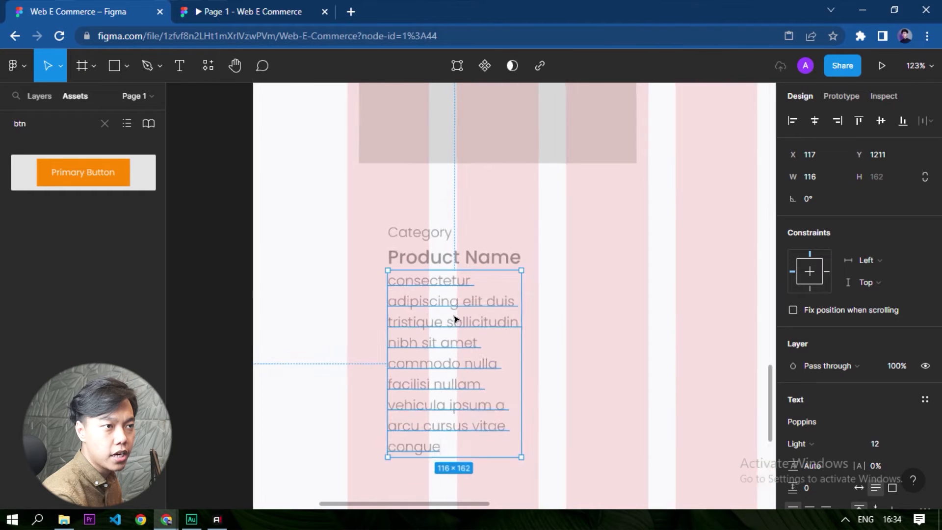
scroll(455, 319, "up", 2)
left_click_drag(524, 305, 664, 307)
Move all three card texts below the image placeholder at X 92, flush with its left edge, leaving a 10 px gap.
left_click_drag(689, 412, 399, 227)
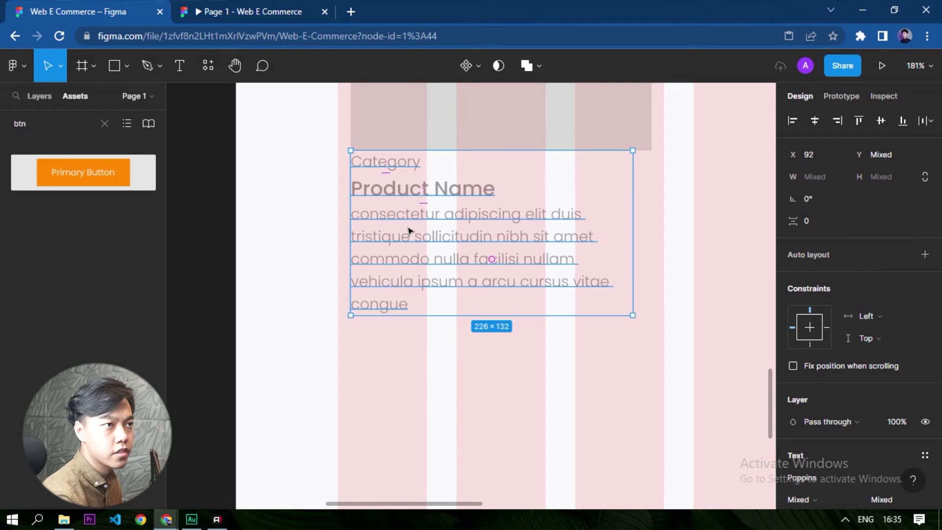
key("shift+Down")
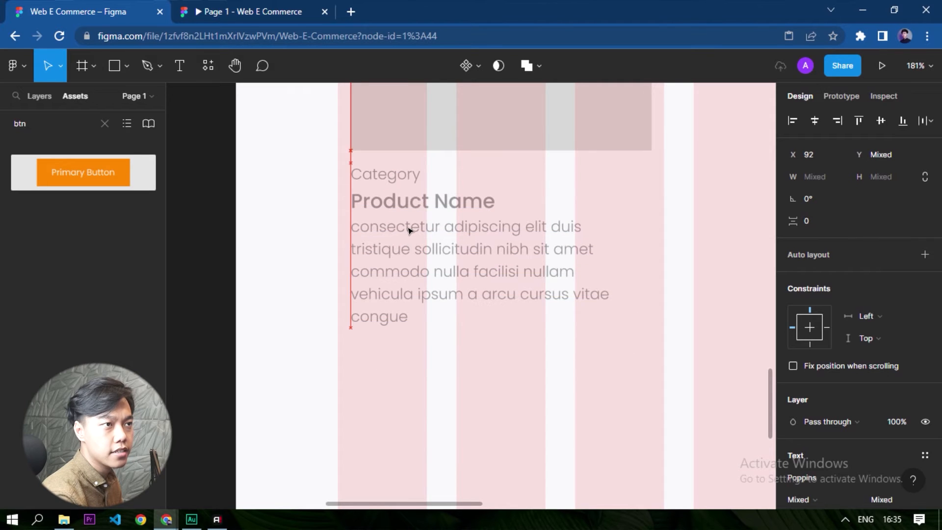
left_click(615, 411)
Widen the description to 241 px to match the image placeholder, and shorten it to end with "commodo...." on its second line.
left_click(533, 254)
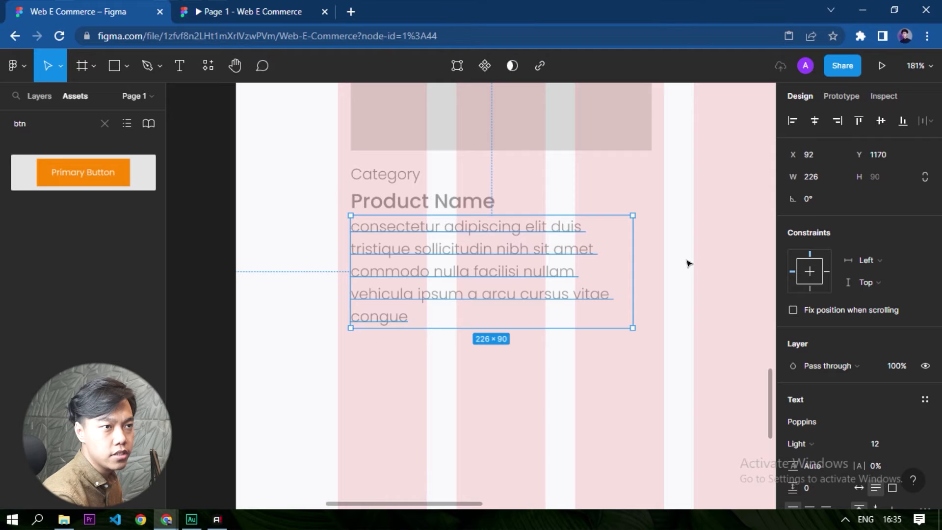
mouse_move(637, 248)
left_mouse_down()
mouse_move(657, 250)
mouse_move(649, 253)
left_mouse_up()
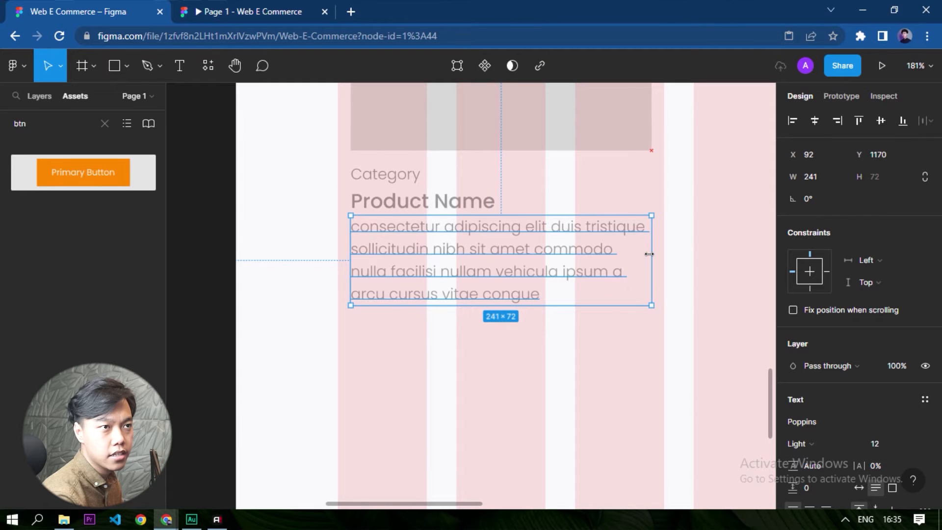
double_click(473, 271)
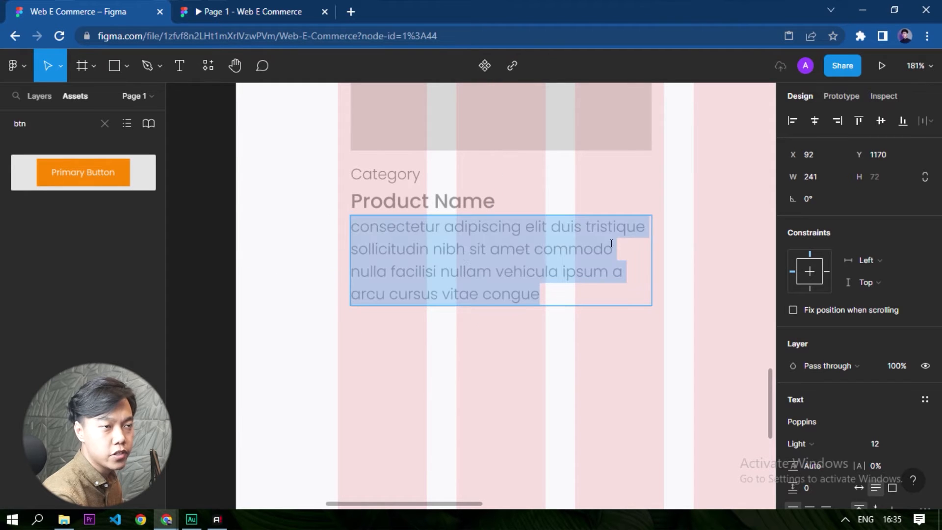
left_click_drag(597, 288, 610, 250)
key("BackSpace")
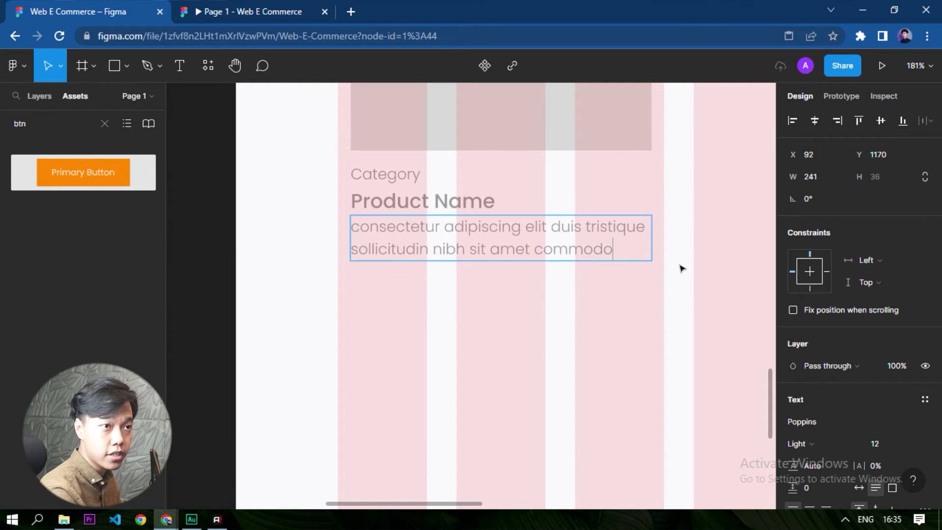
type("...")
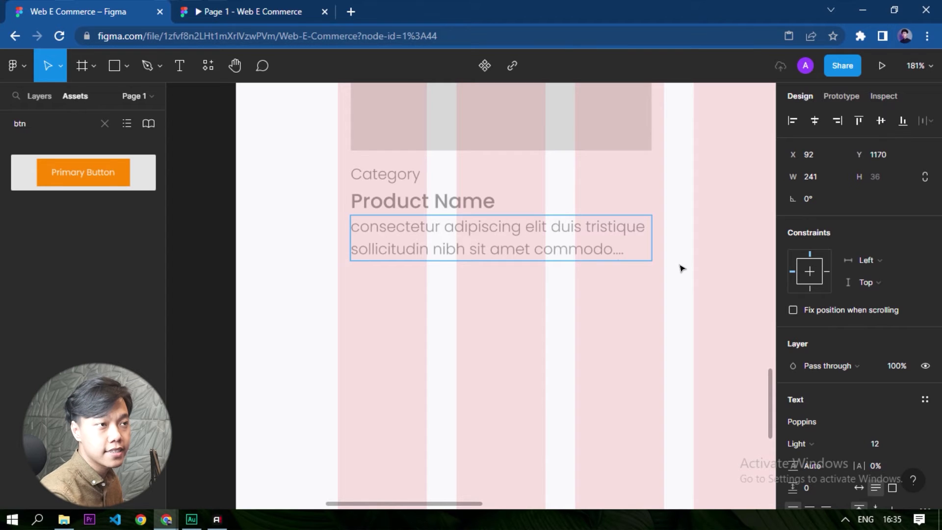
key("Escape")
Place the description at Y 1172, 2 px below Product Name, and check the spacing between the card texts.
scroll(490, 216, "up", 3)
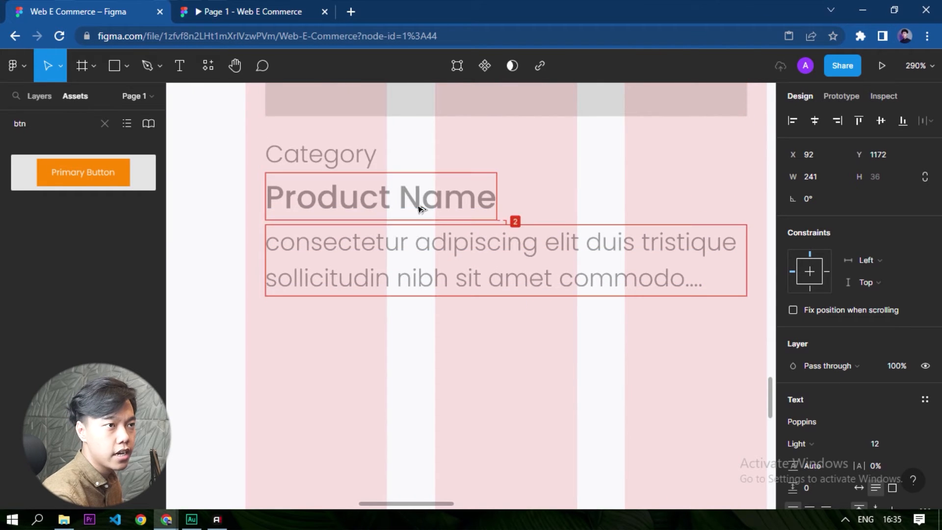
left_click(402, 201)
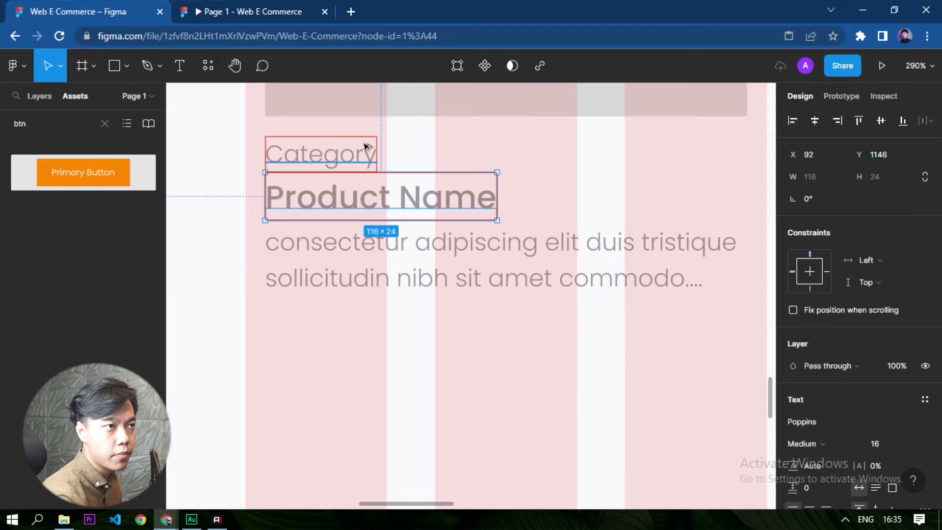
key("Escape")
scroll(451, 459, "down", 5)
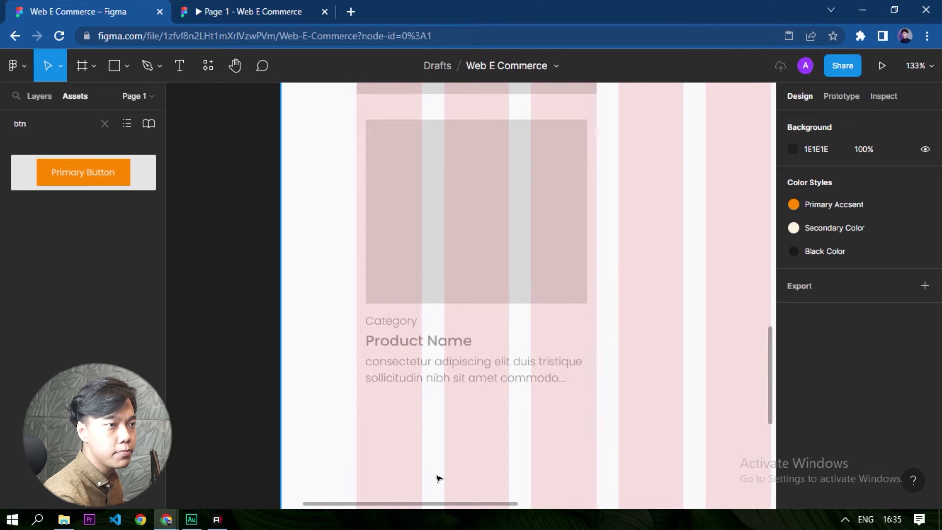
scroll(442, 411, "up", 3)
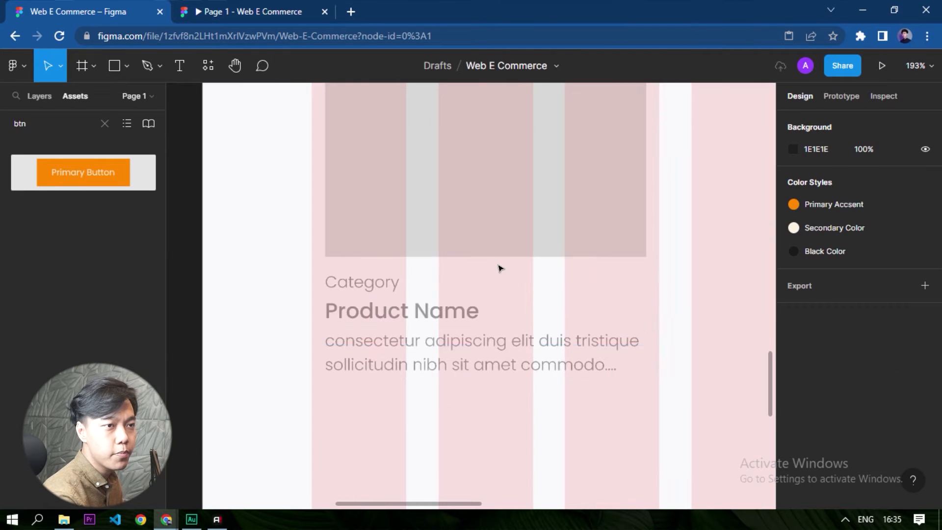
Duplicate the product description to Y 1218, 10 px below the original, and replace the copy's text with "25$".
scroll(500, 268, "down", 3)
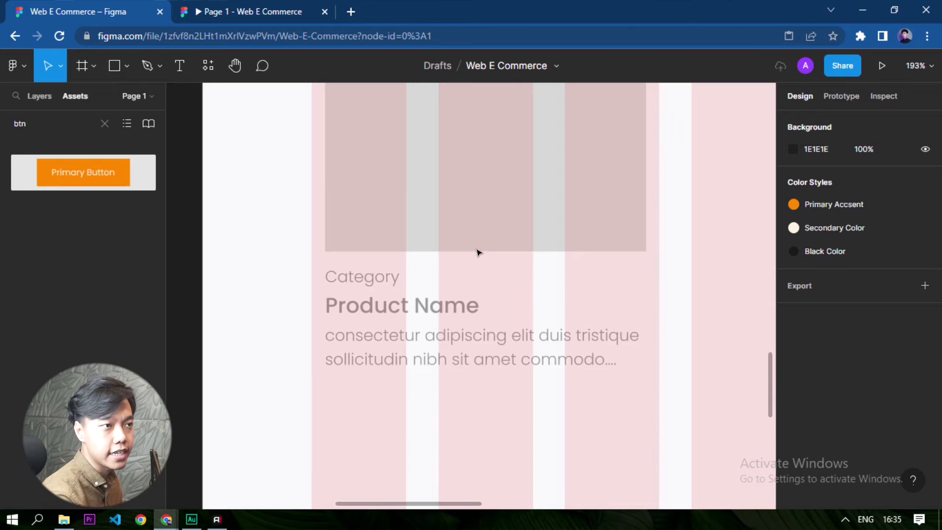
left_click_drag(391, 233, 385, 283)
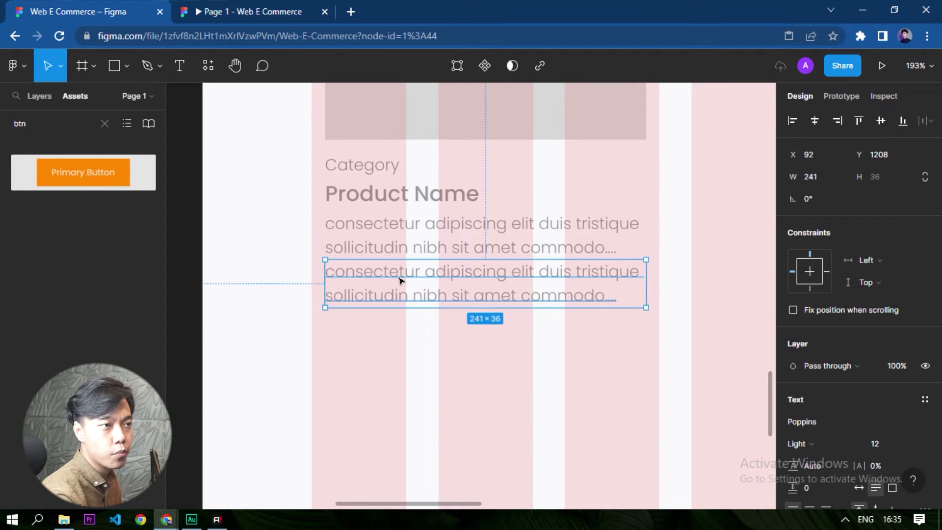
key("shift+Down")
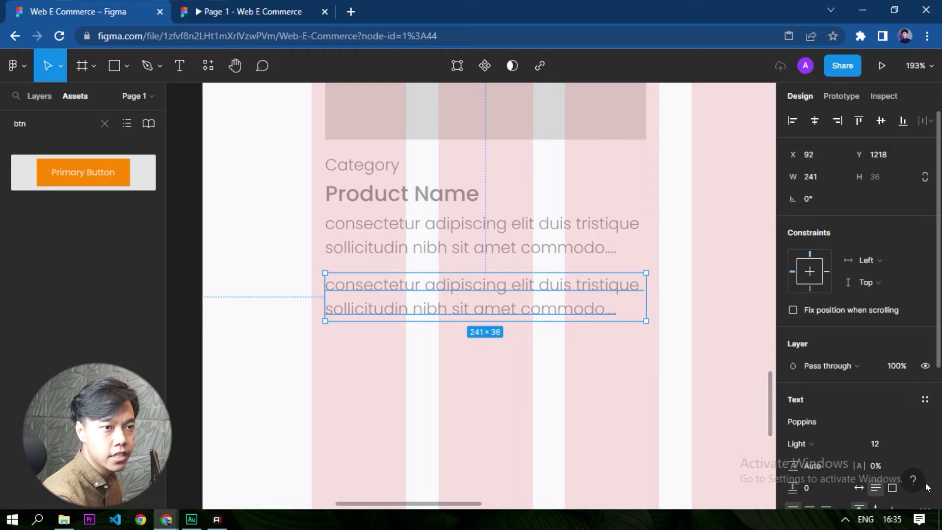
double_click(524, 314)
type("25")
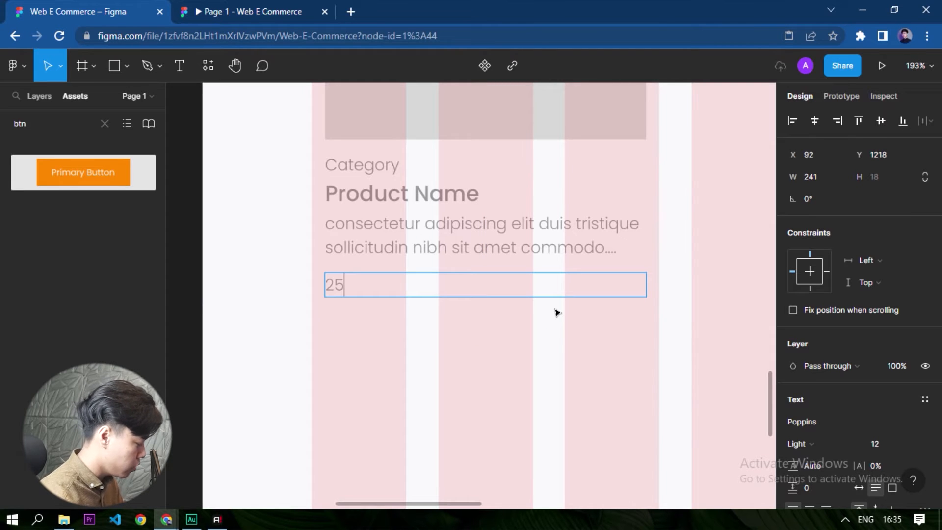
Set the 25$ price text to font size 14 and Medium weight.
key("ctrl+a")
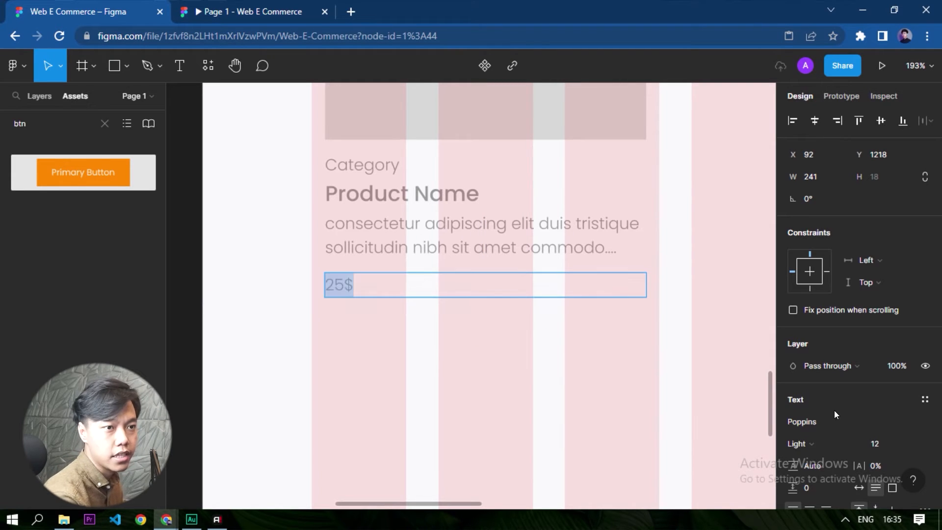
left_click(901, 445)
left_click(902, 308)
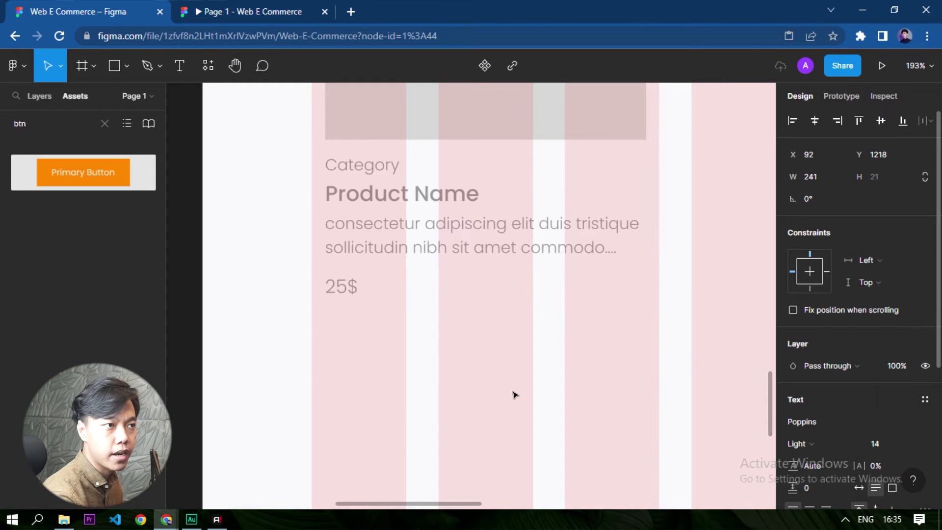
left_click(802, 438)
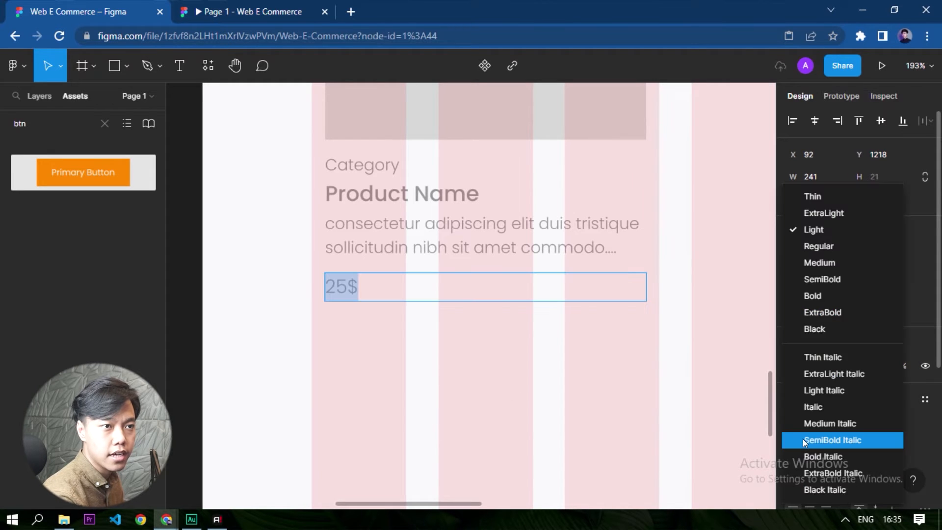
left_click(836, 266)
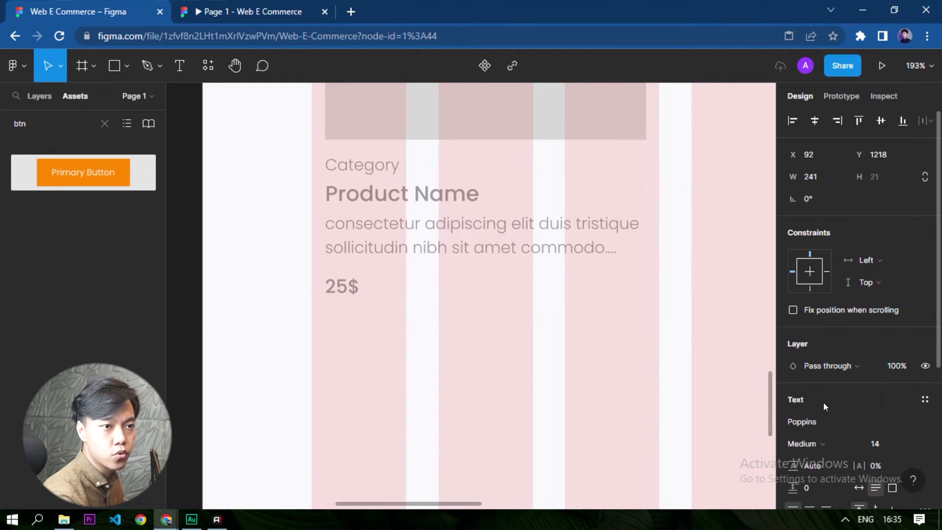
Apply the Black Color style to the 25$ price text.
scroll(822, 402, "down", 4)
left_click(902, 342)
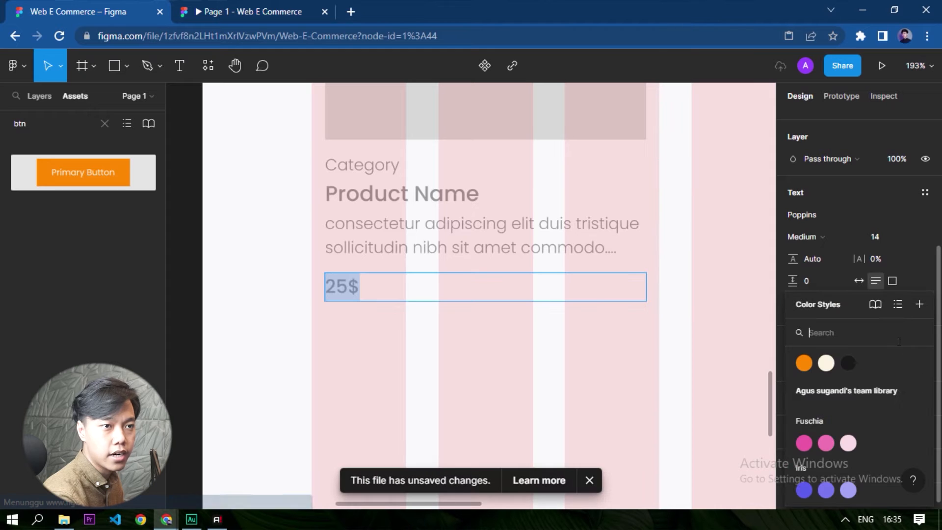
left_click(847, 362)
left_click(572, 260)
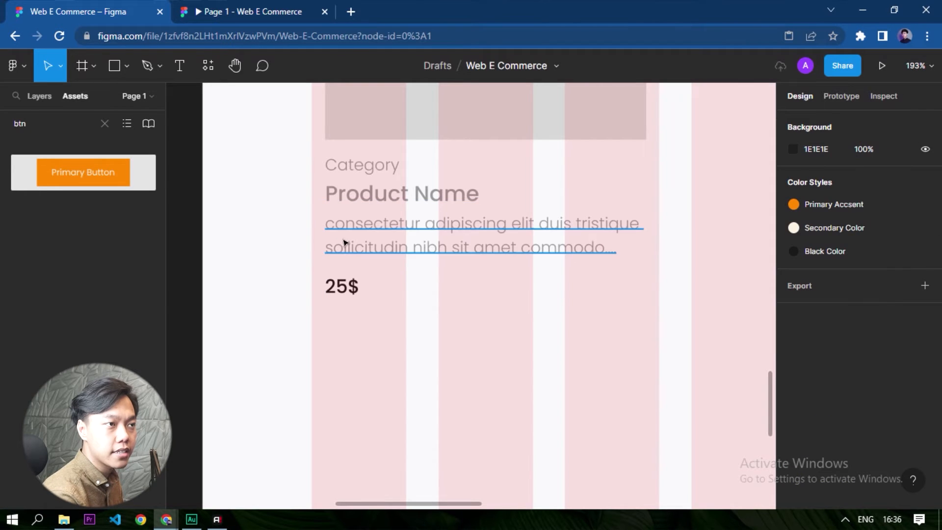
Apply the Black Color style to both the Product Name and the description text.
left_click_drag(244, 263, 470, 187)
scroll(869, 343, "down", 5)
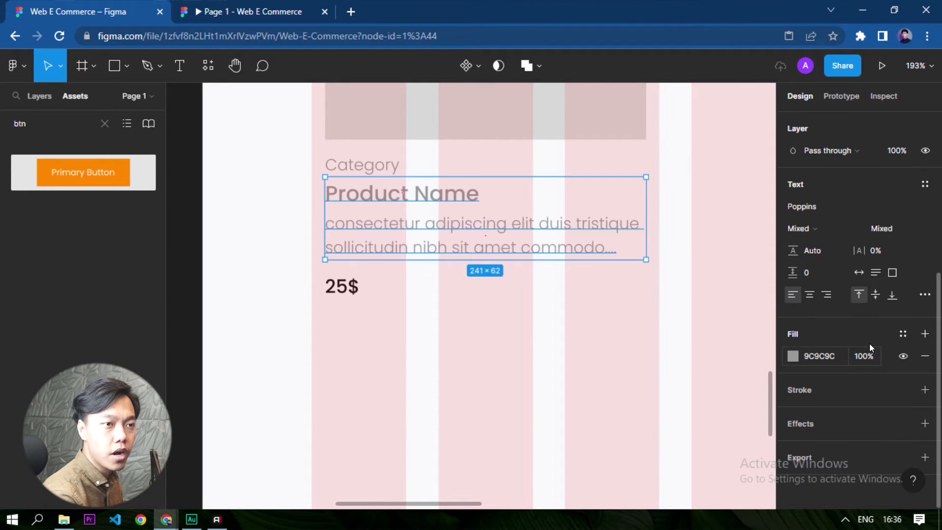
left_click(902, 334)
left_click(848, 364)
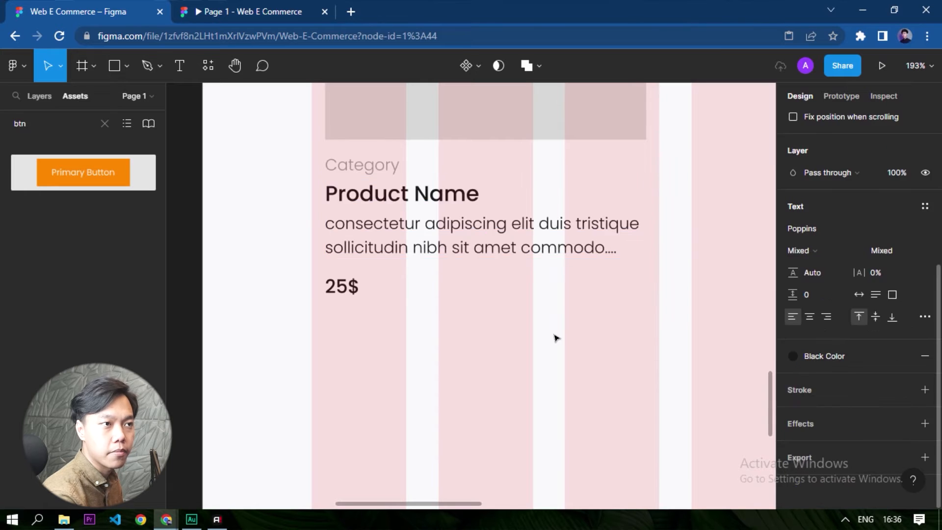
left_click(555, 337)
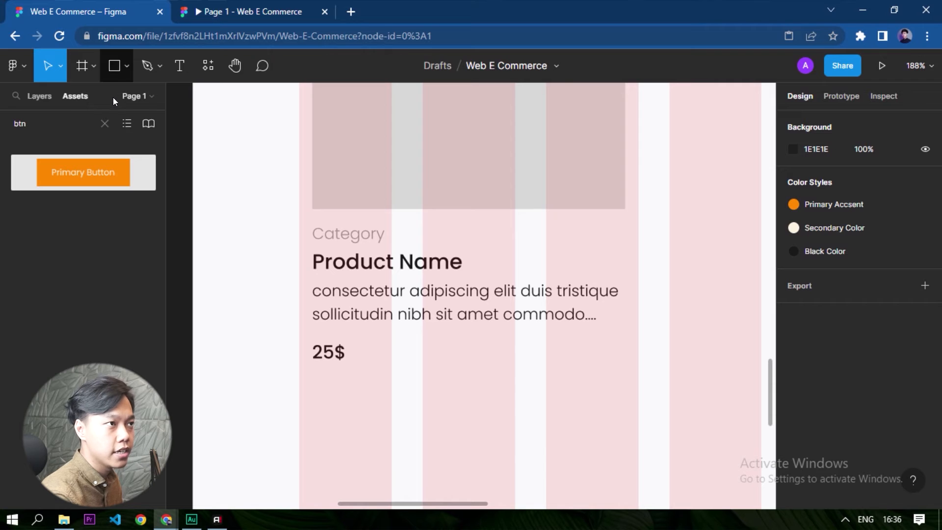
Add a "Buy" text label below the description, to the right of the price, at about X 246, Y 1267.
scroll(457, 456, "down", 5, "ctrl")
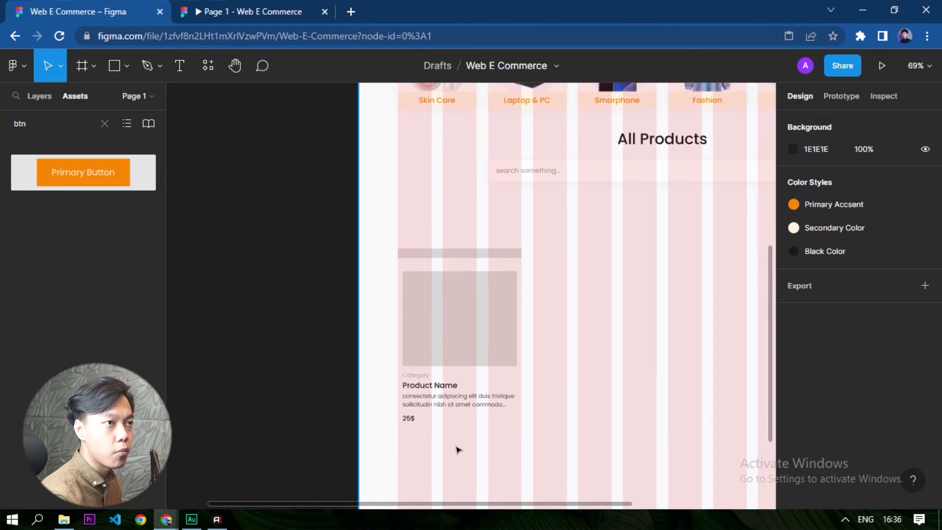
scroll(457, 450, "up", 5, "ctrl")
key("t")
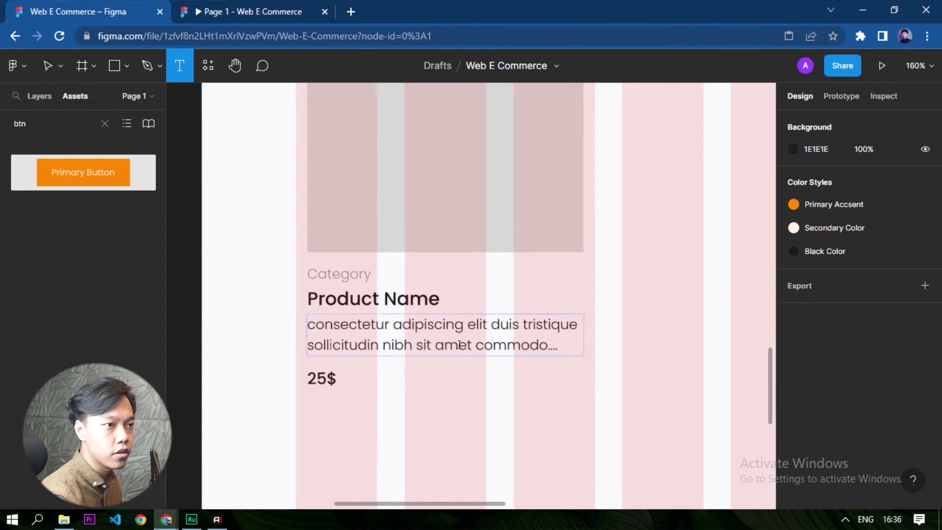
scroll(459, 345, "up", 2, "ctrl")
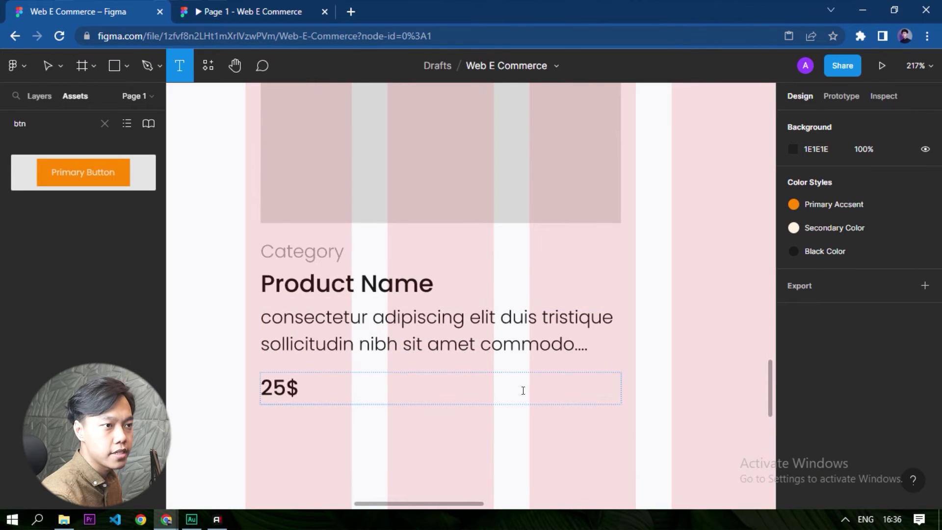
left_click(487, 443)
type("Buy")
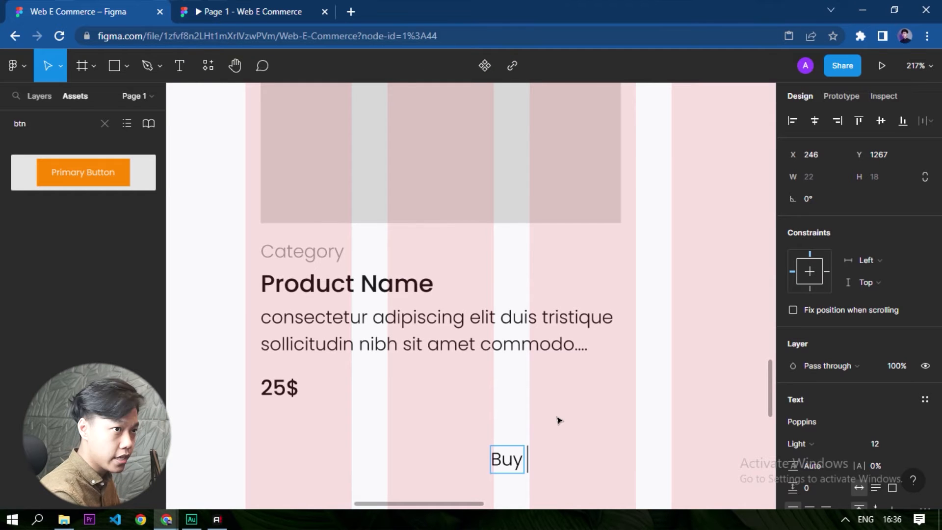
key("Escape")
left_click(372, 448)
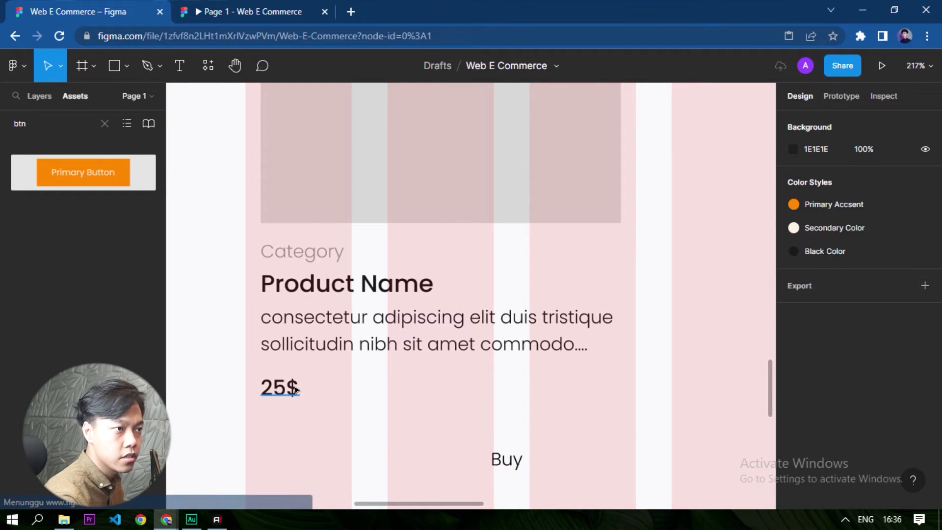
Add a separate auto-width "25$" text below the existing price, in Poppins Medium 14.
left_click(300, 390)
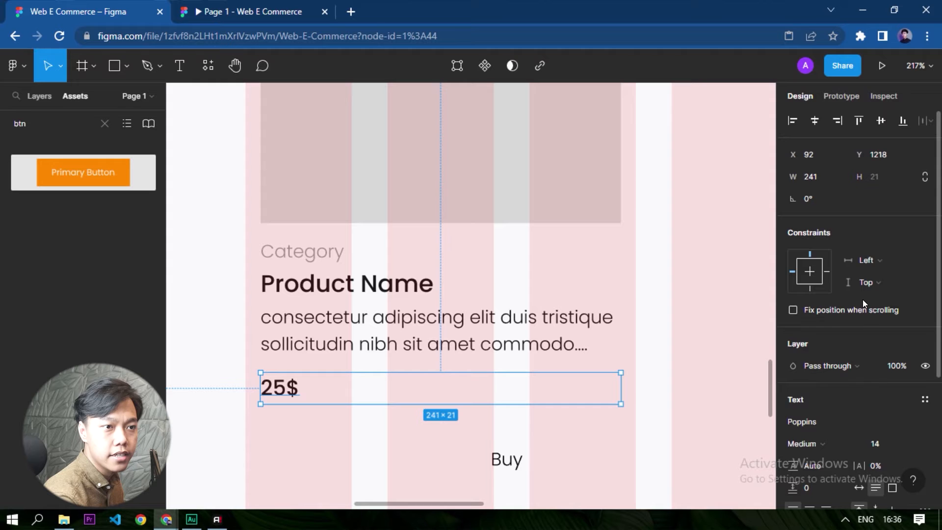
scroll(855, 314, "down", 4)
key("Escape")
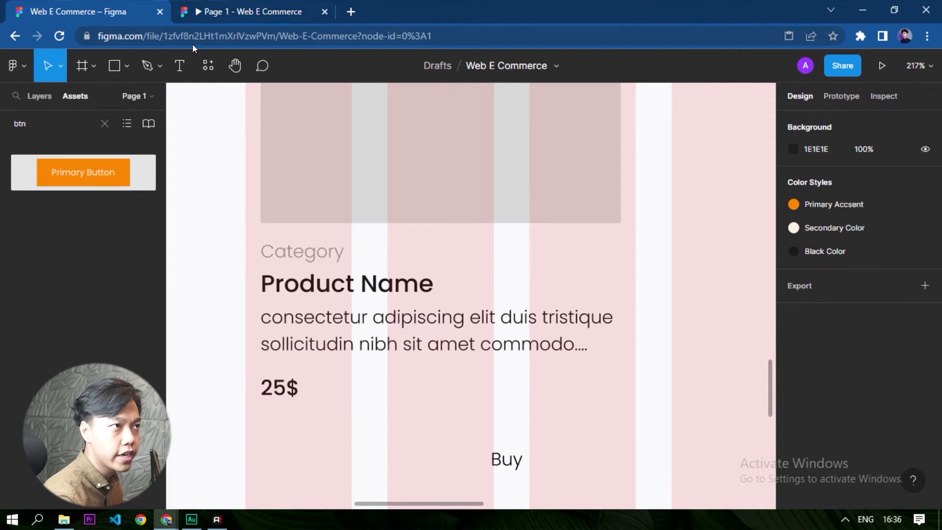
key("t")
left_click(296, 463)
type("25")
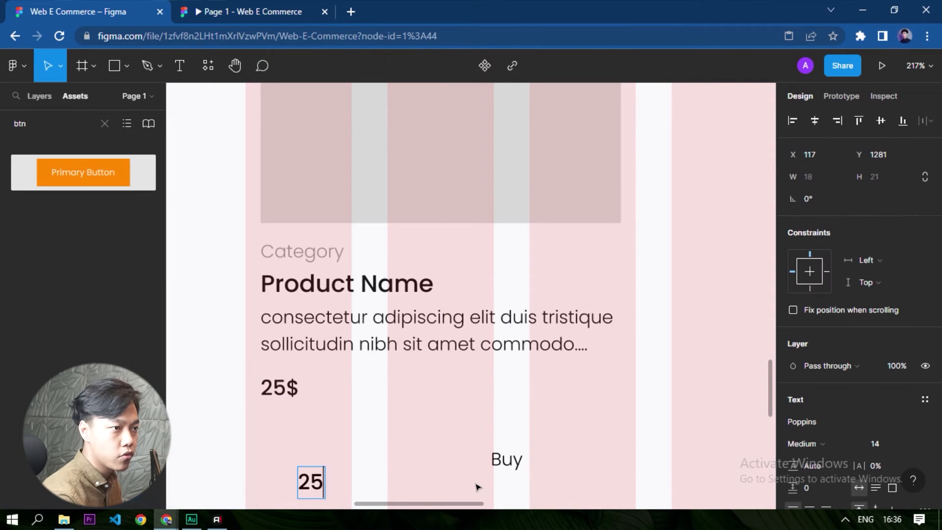
type("%")
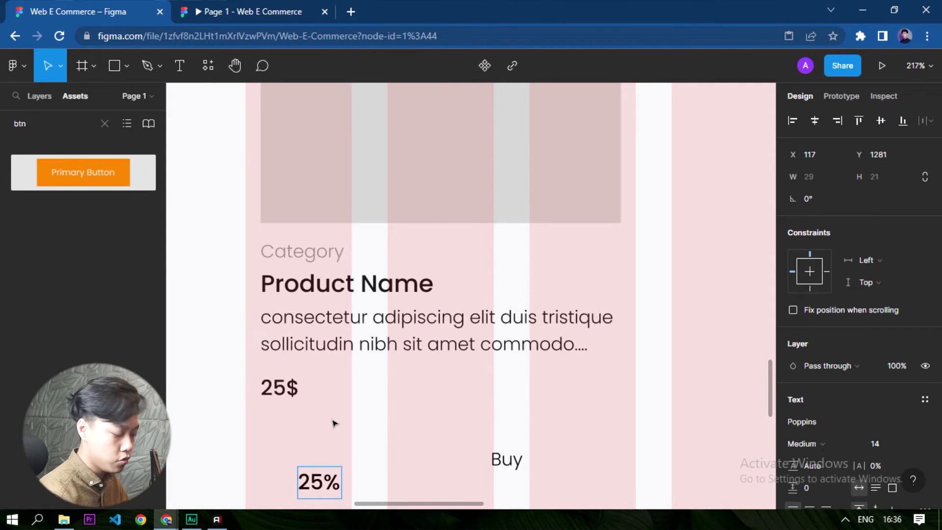
key("BackSpace")
type("$")
left_click(277, 427)
Move the auto-width 25$ text to X 92, Y 1218, flush with the card texts and 10 px below the description.
left_click_drag(308, 479, 277, 374)
key("alt")
key("Up")
key("Up")
key("shift+Down")
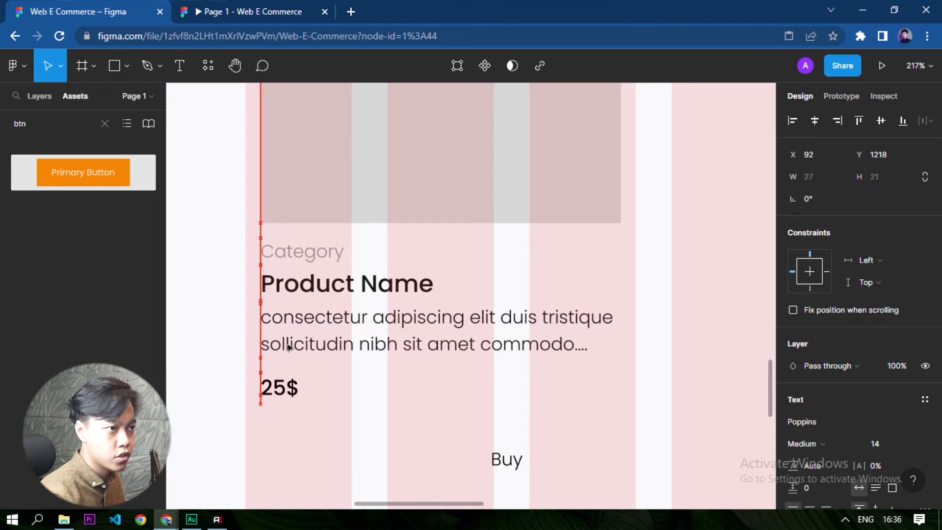
Move the Buy text beside the price to X 223, Y 1218, and wrap it in an auto layout frame.
left_click_drag(503, 464, 480, 387)
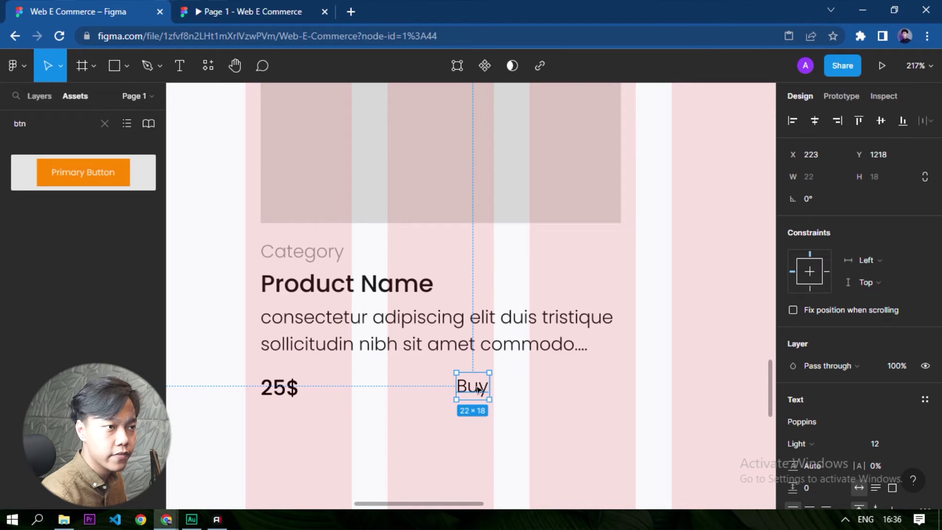
key("shift+a")
Fill the Buy auto layout frame with the Primary Accsent color style.
scroll(823, 385, "down", 5)
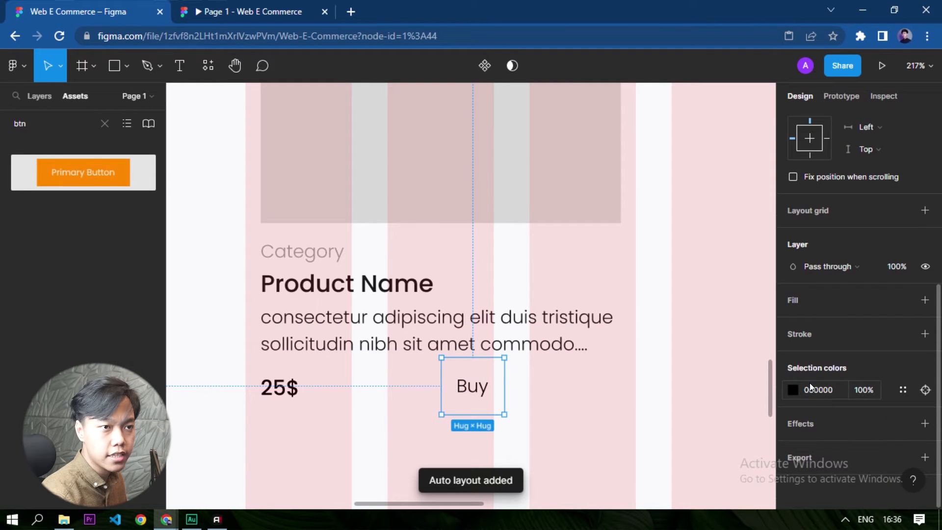
left_click(924, 300)
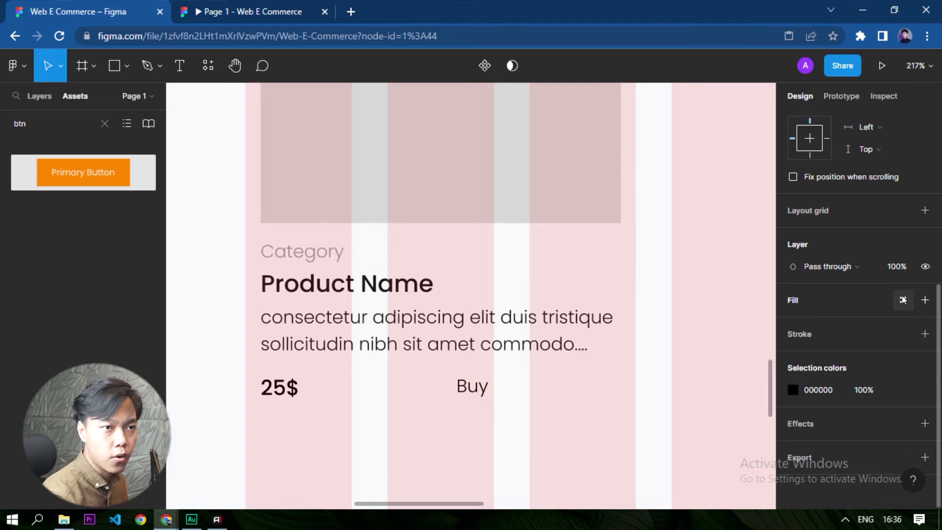
left_click(903, 299)
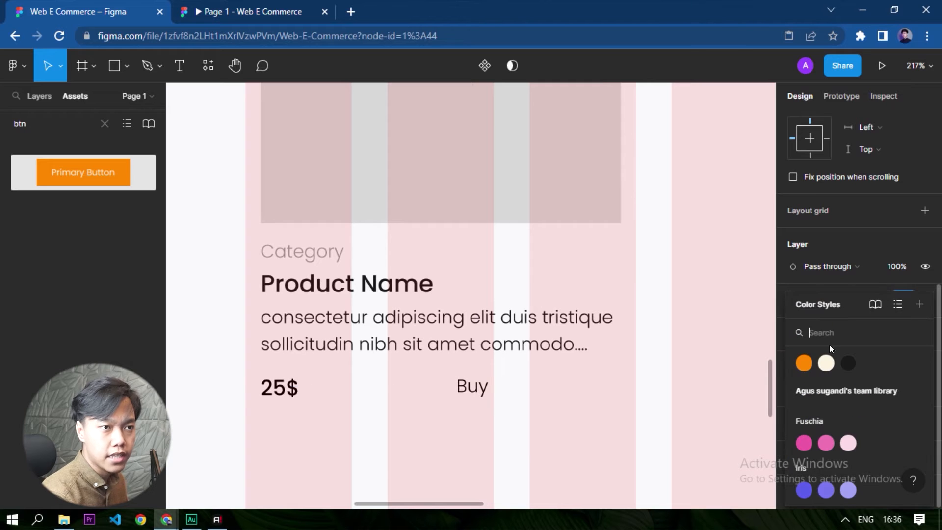
left_click(806, 365)
key("Escape")
Change the Buy frame's fill to the Secondary Color style.
scroll(466, 398, "up", 5)
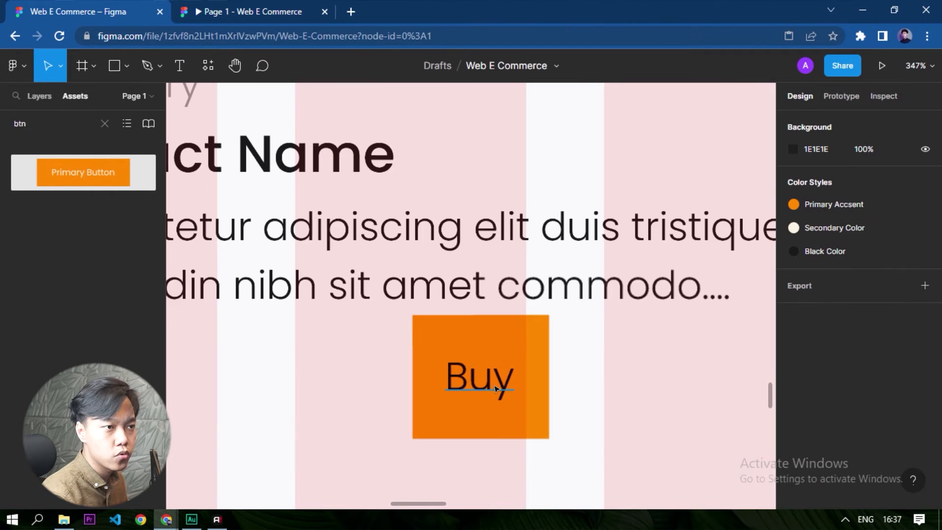
left_click(466, 397)
scroll(851, 390, "down", 1)
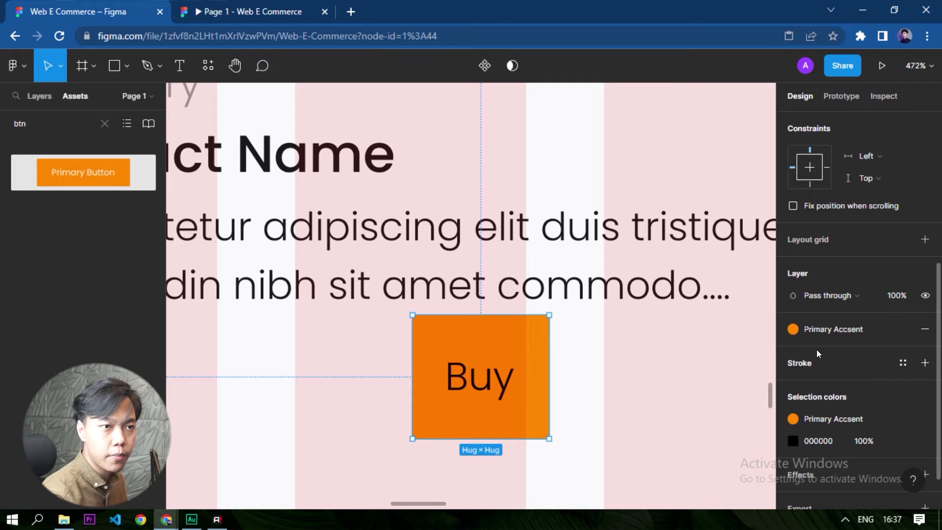
left_click(820, 330)
left_click(826, 364)
key("Escape")
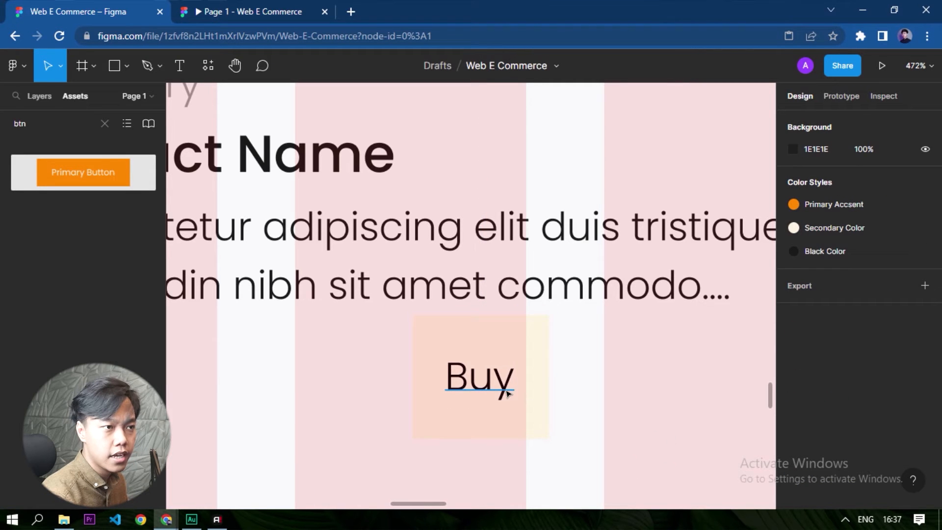
Apply the Primary Accsent color style to the Buy text inside its frame.
left_click(504, 389)
scroll(806, 418, "down", 3)
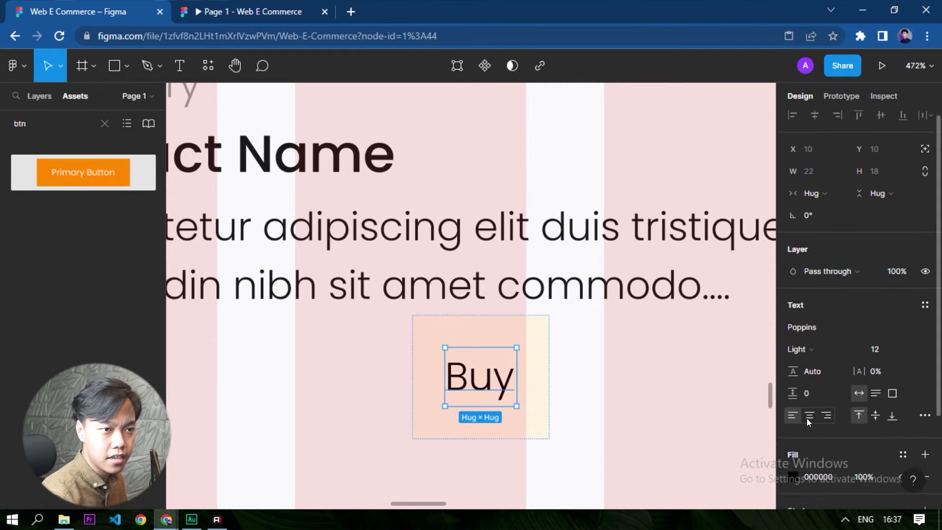
left_click(902, 334)
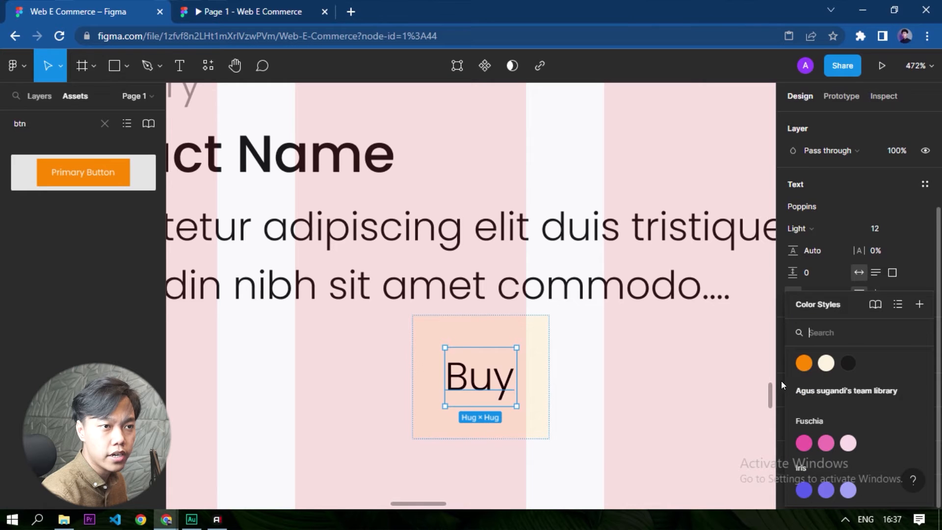
left_click(804, 363)
left_click(638, 397)
Reduce the vertical padding of the Buy auto layout frame.
scroll(564, 400, "down", 2)
scroll(520, 343, "up", 2)
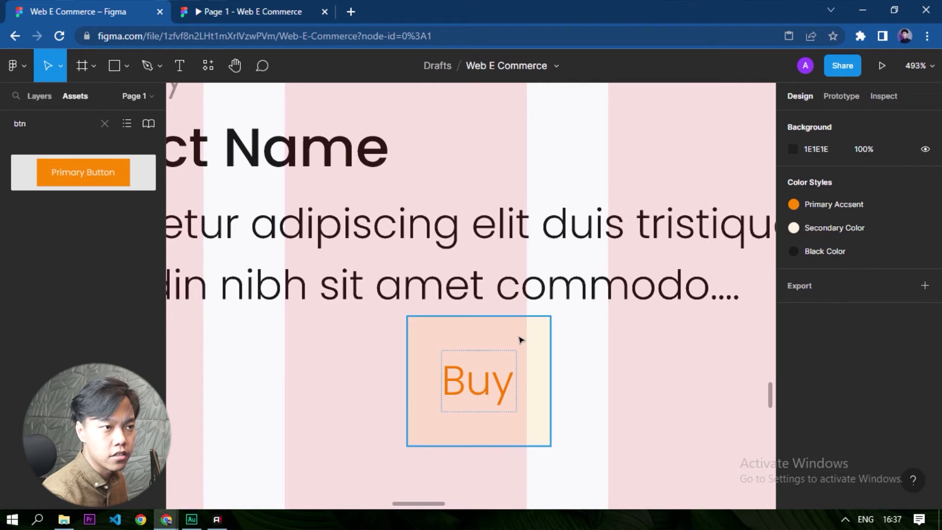
left_click(539, 368)
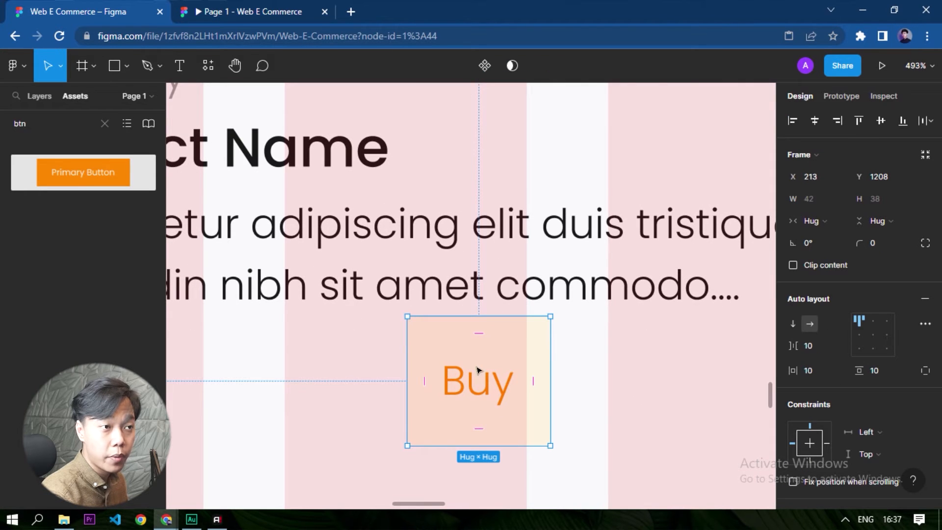
left_click(878, 370)
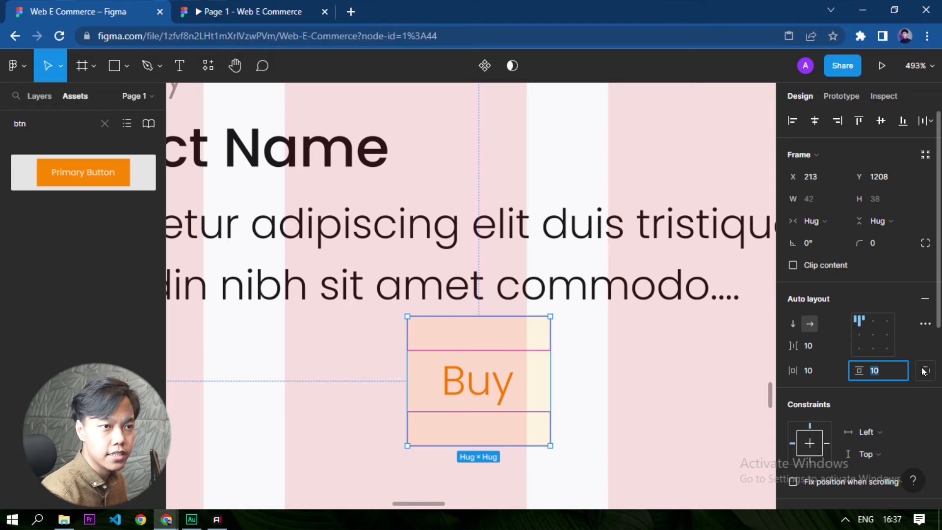
key("Return")
left_click(668, 440)
scroll(663, 409, "down", 2)
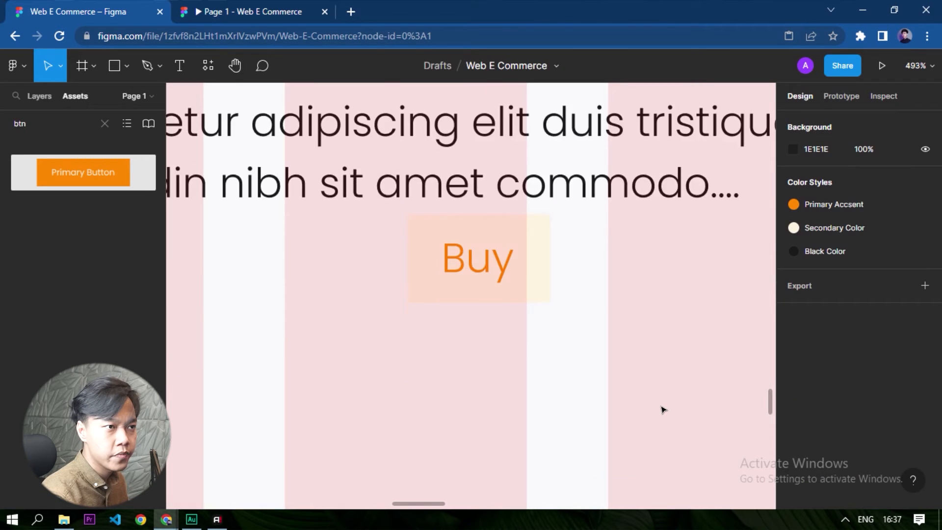
Nudge the Buy frame so that it lines up with the 25$ price in the product card.
scroll(647, 397, "down", 5)
scroll(607, 358, "up", 4)
left_click(549, 318)
left_click_drag(547, 323, 542, 329)
left_click(635, 444)
scroll(520, 466, "down", 2)
scroll(519, 466, "down", 2)
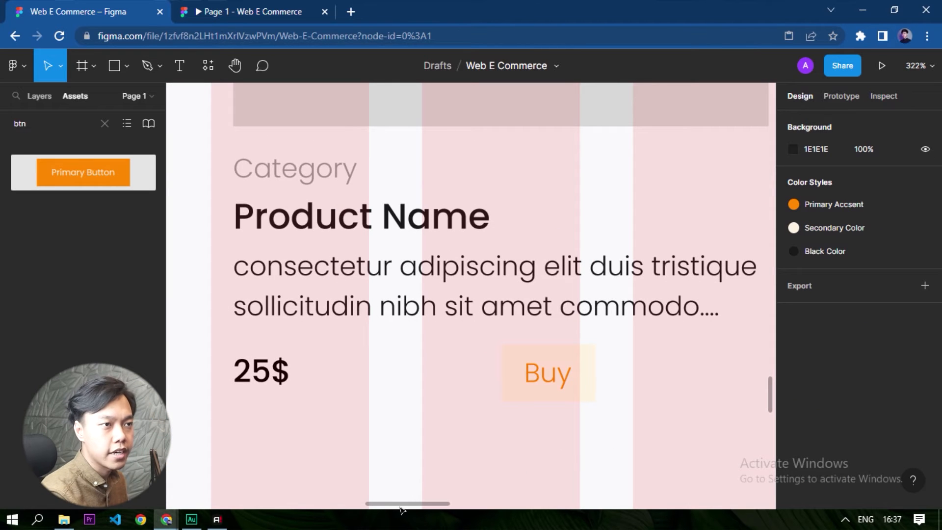
Check the bag icon in the navigation bar and open the Bootstrap Icons site in a new browser tab.
scroll(420, 374, "down", 10)
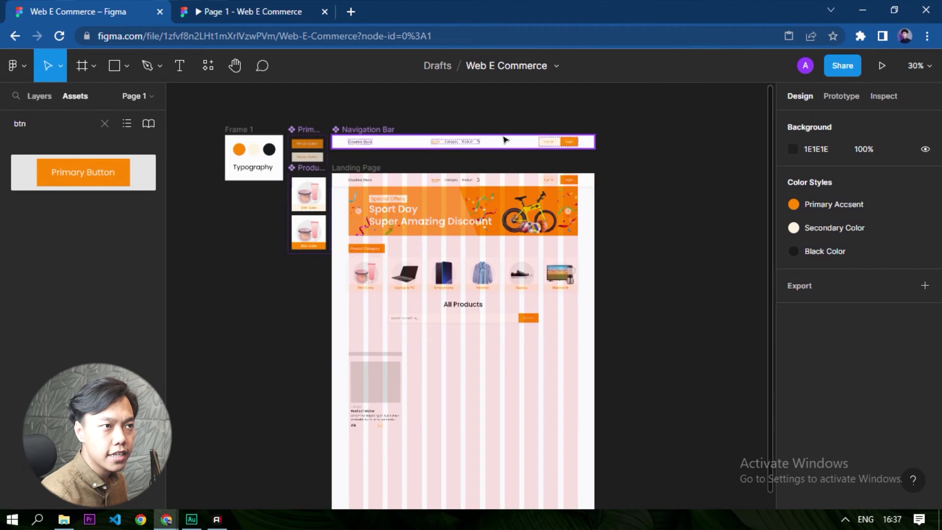
scroll(443, 200, "up", 13)
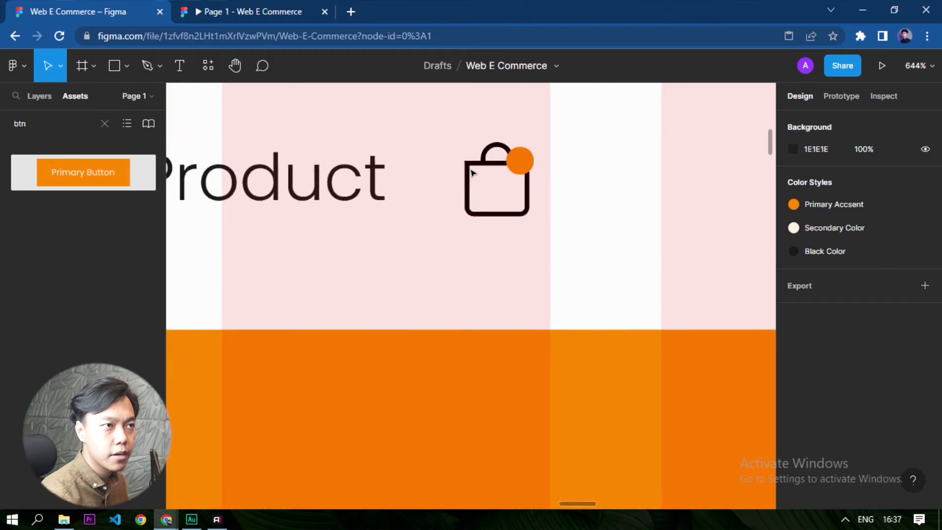
scroll(473, 171, "up", 2)
left_click(474, 169)
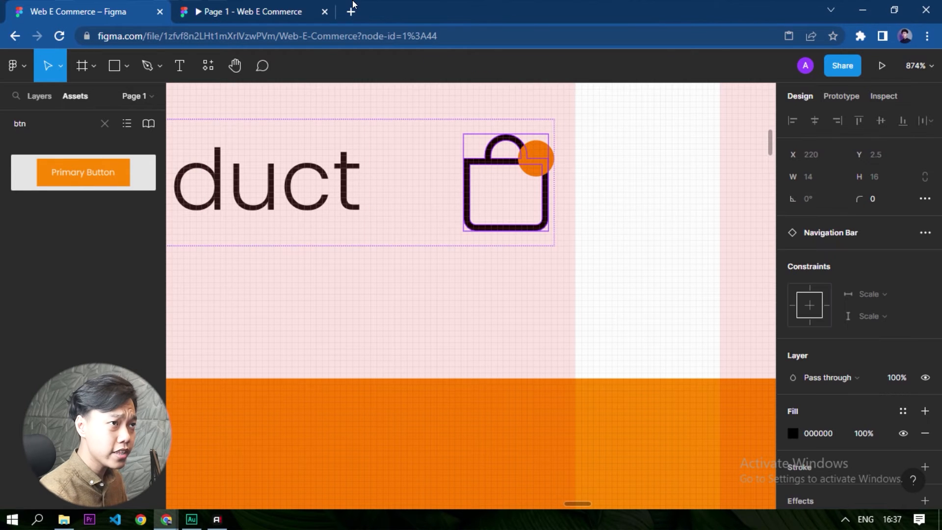
left_click(354, 20)
type("get")
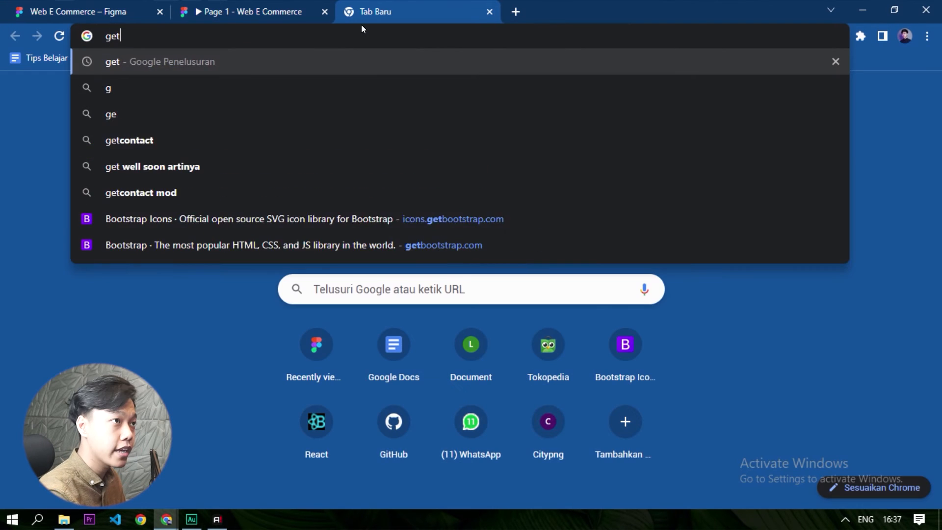
key("Down")
key("Down")
key("Down")
key("Return")
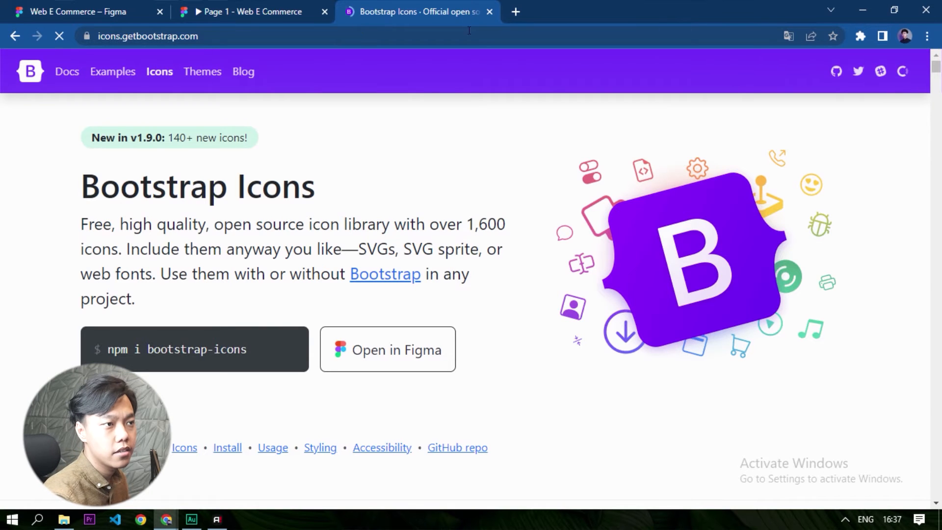
Filter the icons by "cart" and download the bag-plus icon as bag-plus.svg into the Assets folder.
scroll(422, 264, "down", 10)
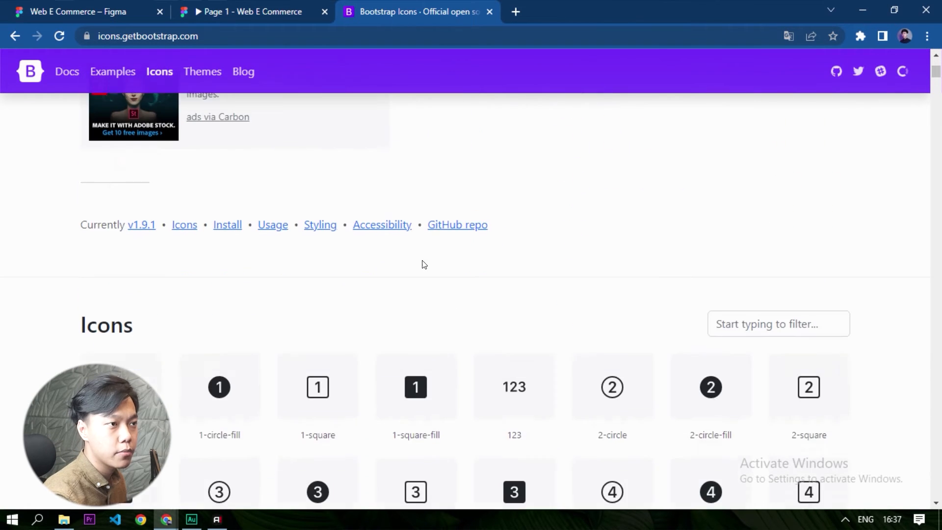
left_click(768, 170)
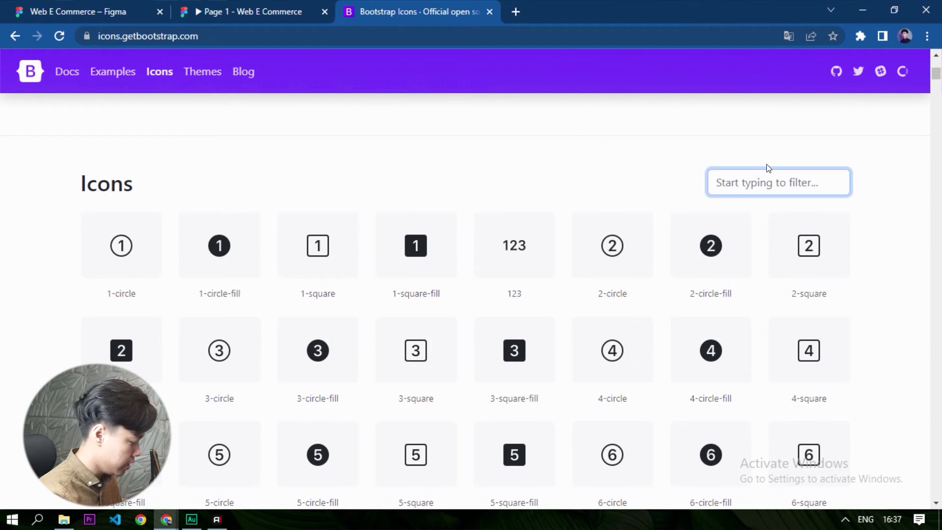
type("cart")
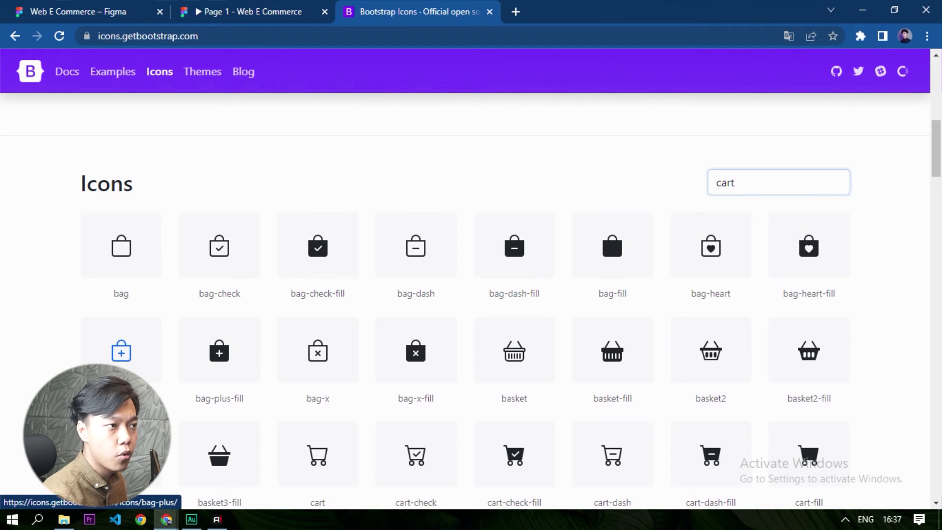
left_click(121, 352)
left_click(637, 332)
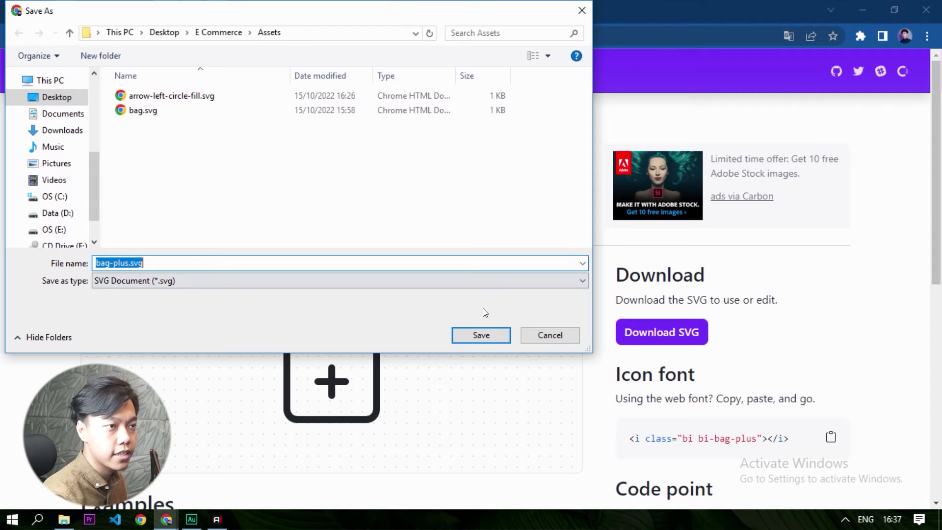
left_click(475, 337)
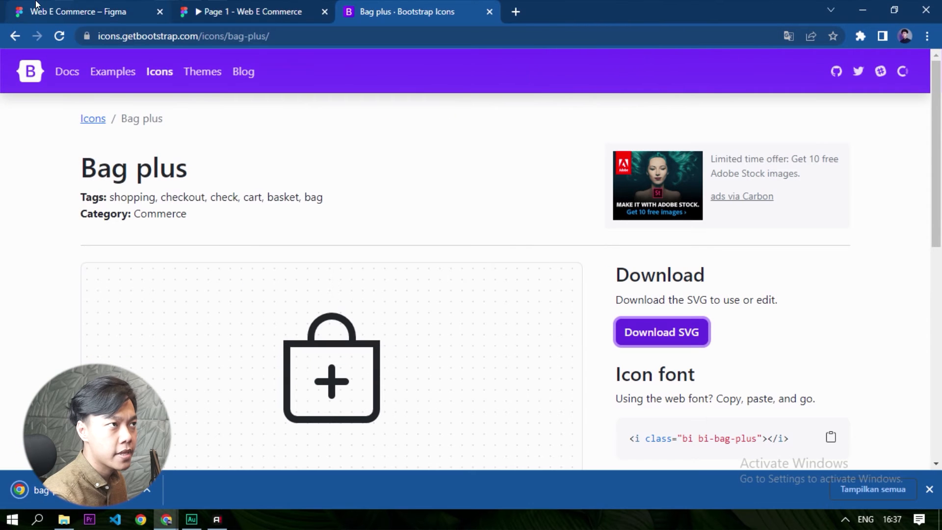
Switch back to the Web E Commerce Figma file and place the downloaded bag-plus SVG near the card's Buy button.
left_click(70, 17)
scroll(340, 233, "down", 5)
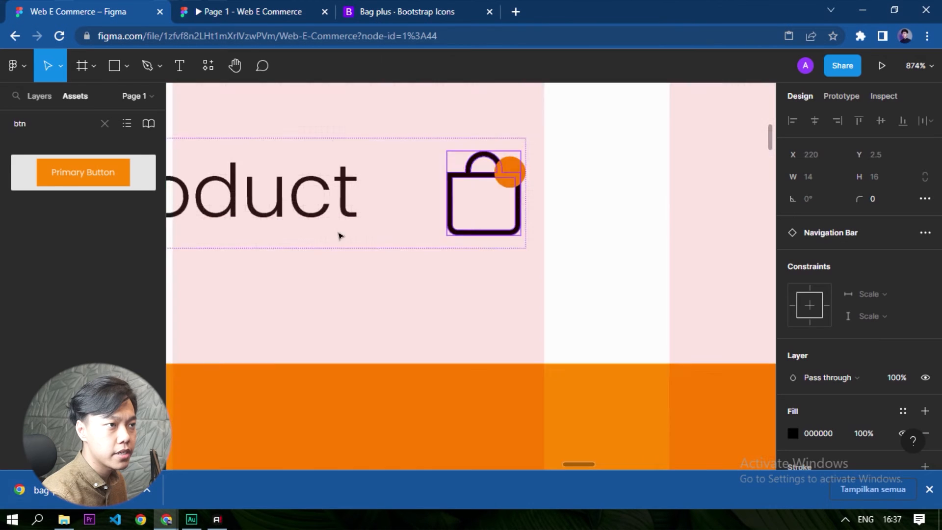
scroll(364, 198, "down", 4)
scroll(381, 222, "down", 6)
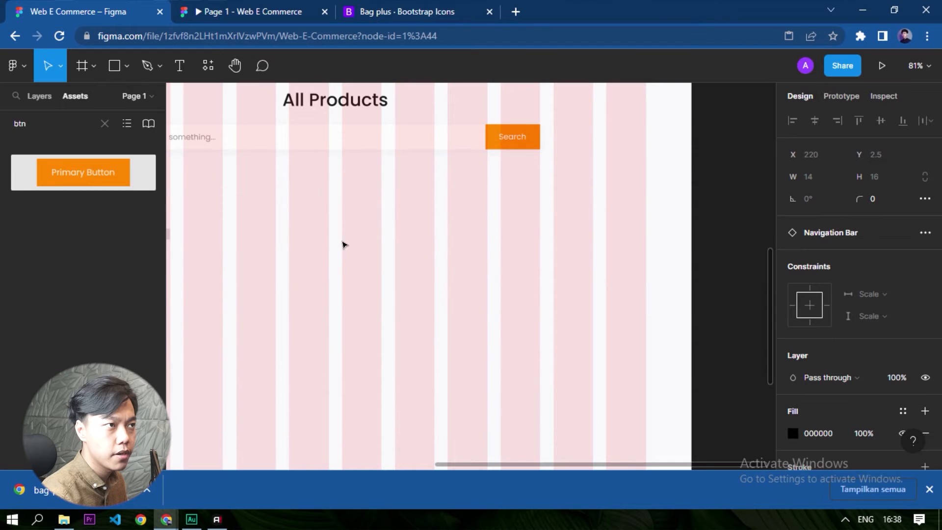
left_click_drag(260, 257, 434, 244)
scroll(288, 432, "up", 6)
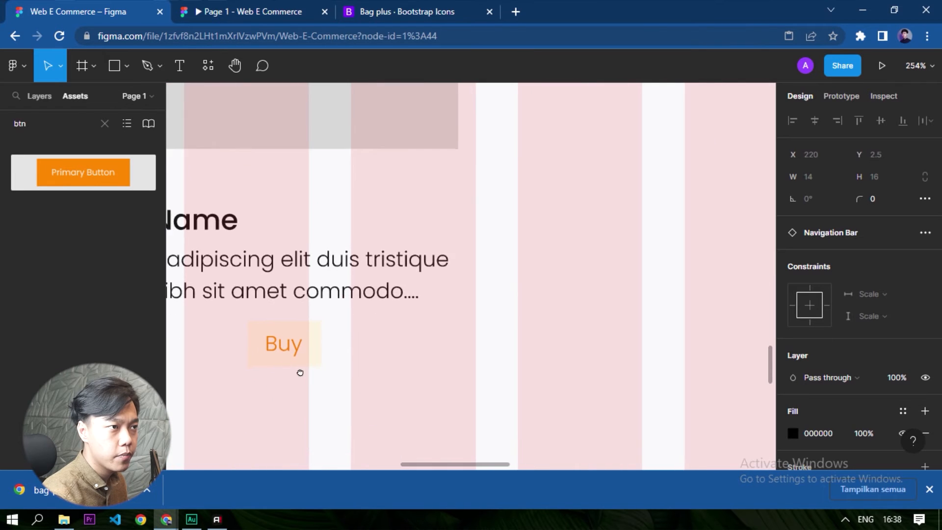
left_click_drag(146, 490, 461, 282)
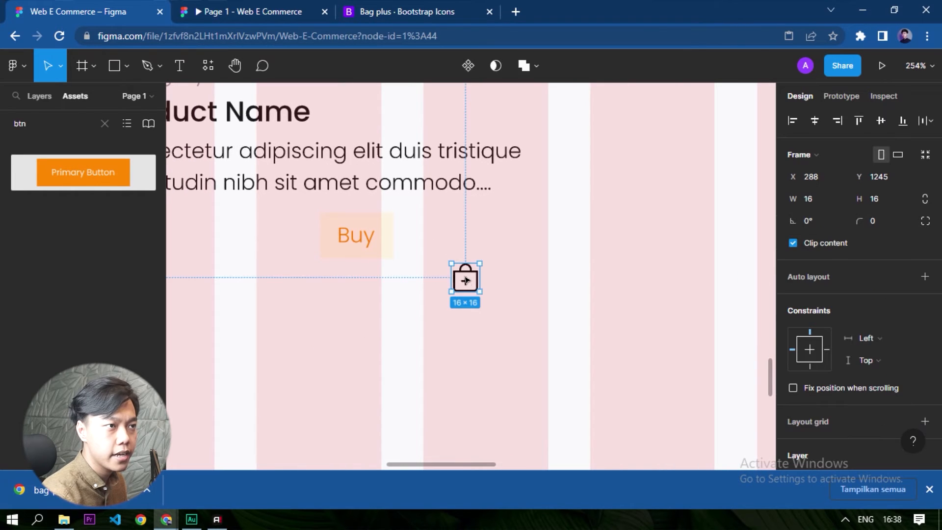
Resize the bag-plus icon to 10 × 10 with locked proportions and move it into the Buy frame after the text.
scroll(461, 283, "up", 3)
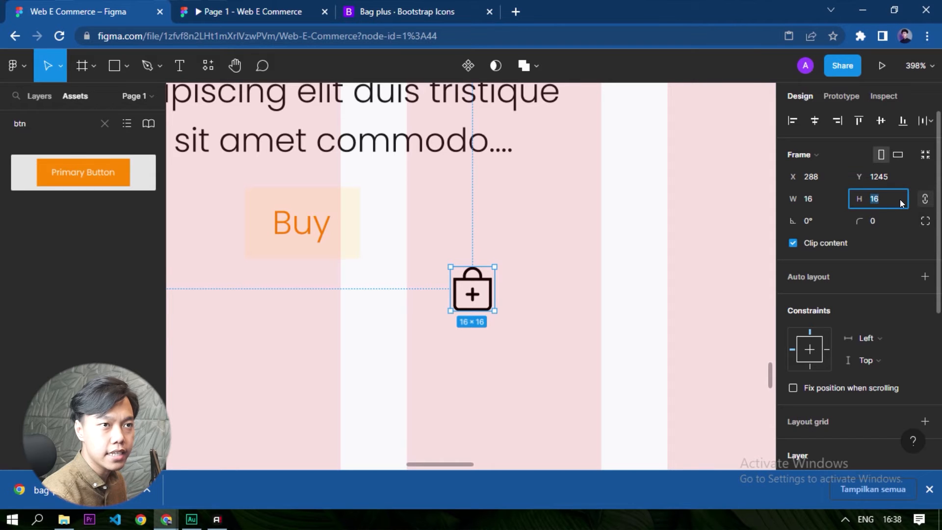
type("10")
key("Return")
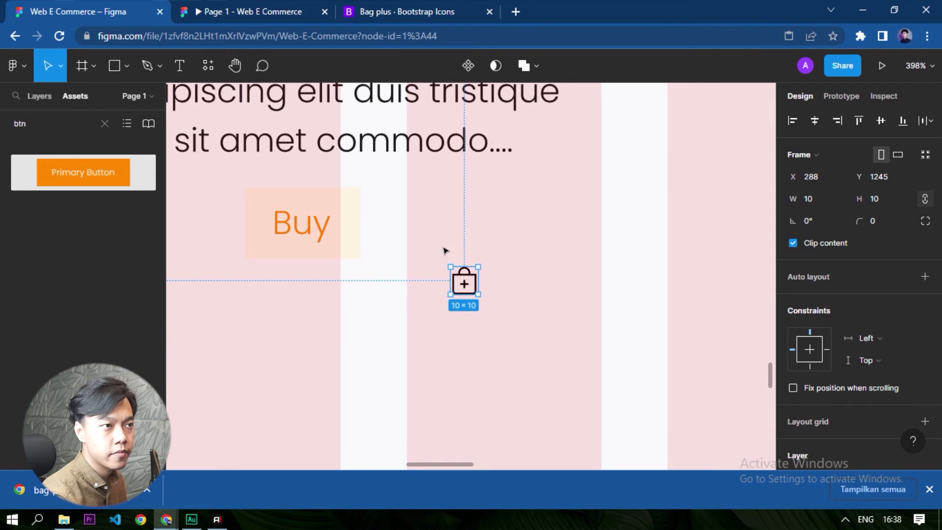
left_click_drag(452, 280, 338, 234)
left_click(470, 192)
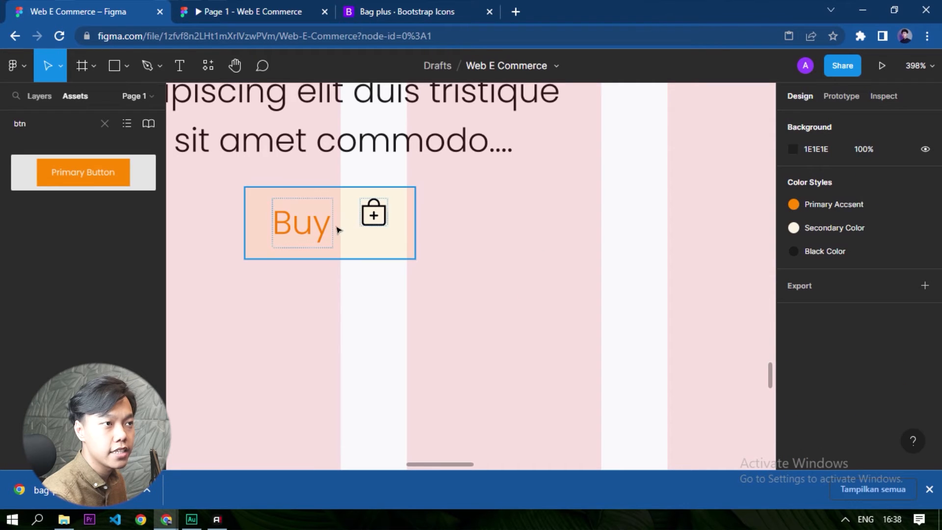
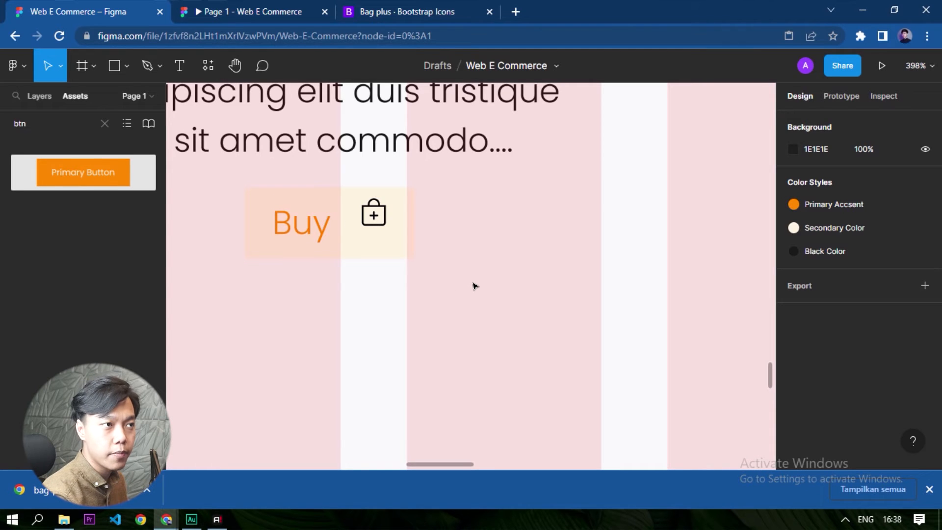
Center-align the text and bag icon inside the Buy button's auto layout frame.
left_click(313, 222)
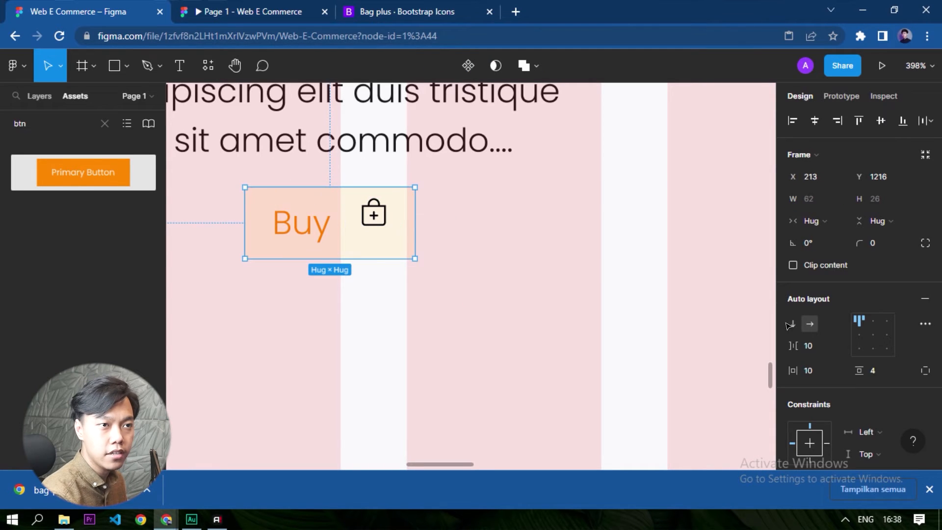
left_click(871, 335)
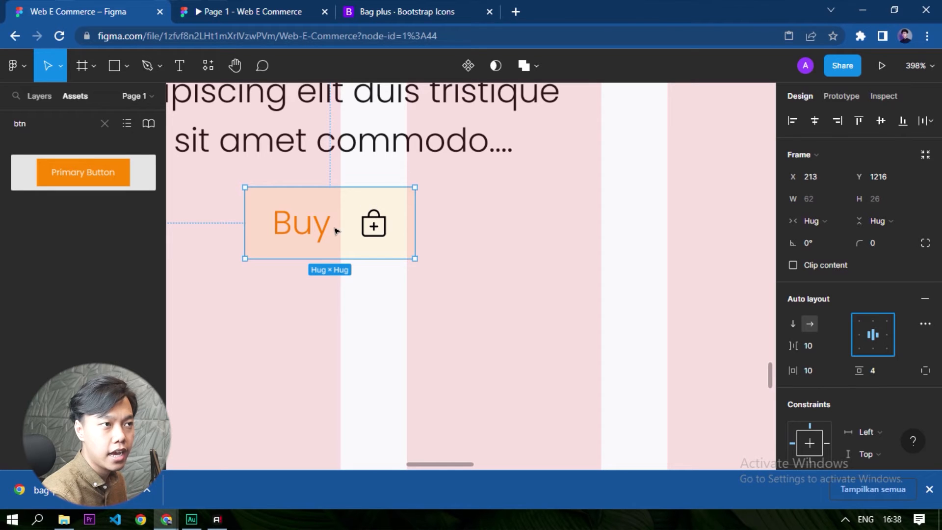
left_click(546, 287)
scroll(553, 321, "down", 3)
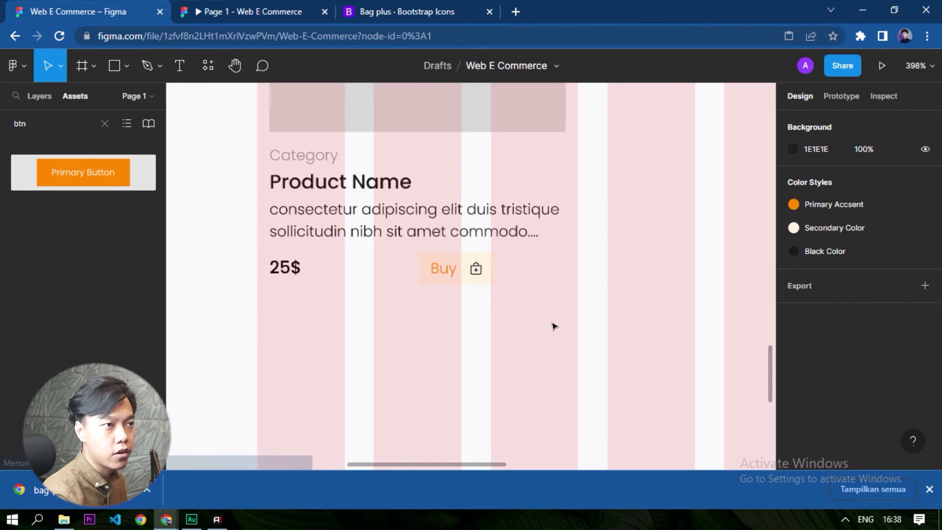
Set the spacing between the text and icon in the Buy button frame to 8.
scroll(490, 314, "up", 4)
left_click(446, 215)
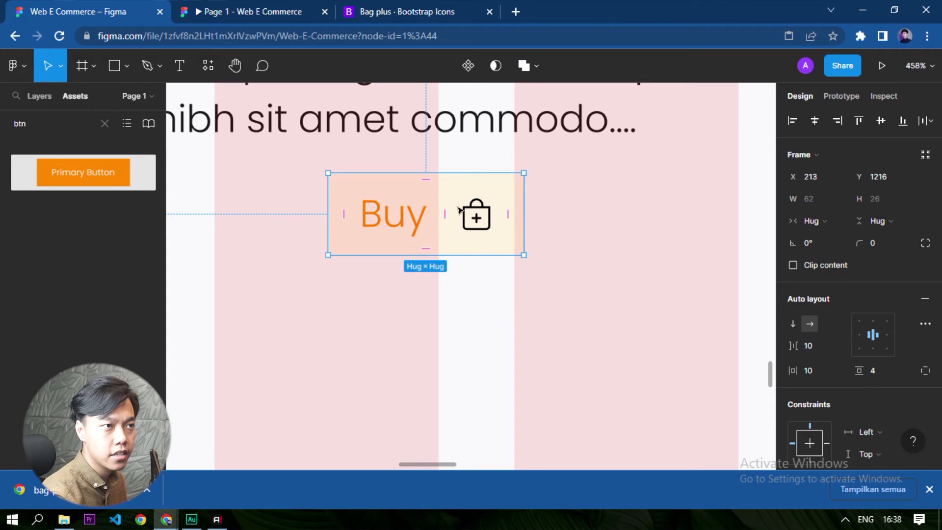
left_click(828, 346)
type("8")
key("Return")
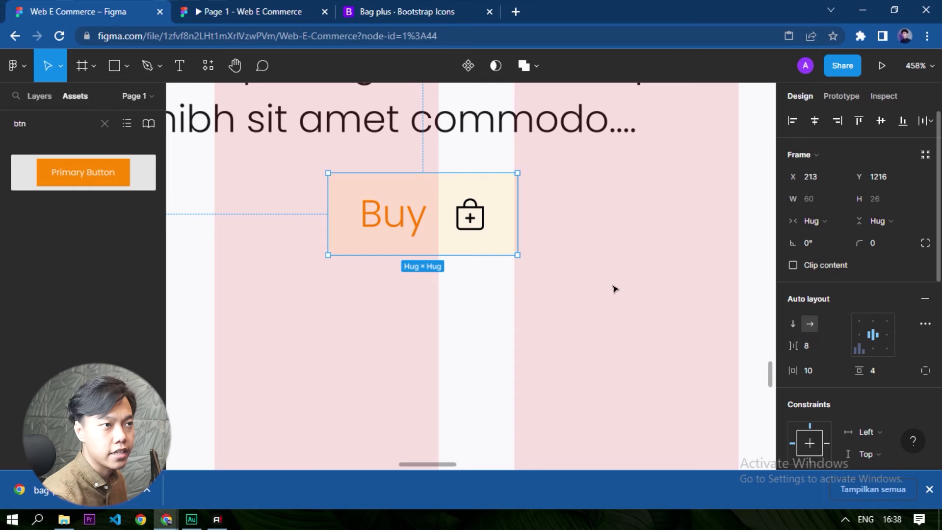
left_click(497, 293)
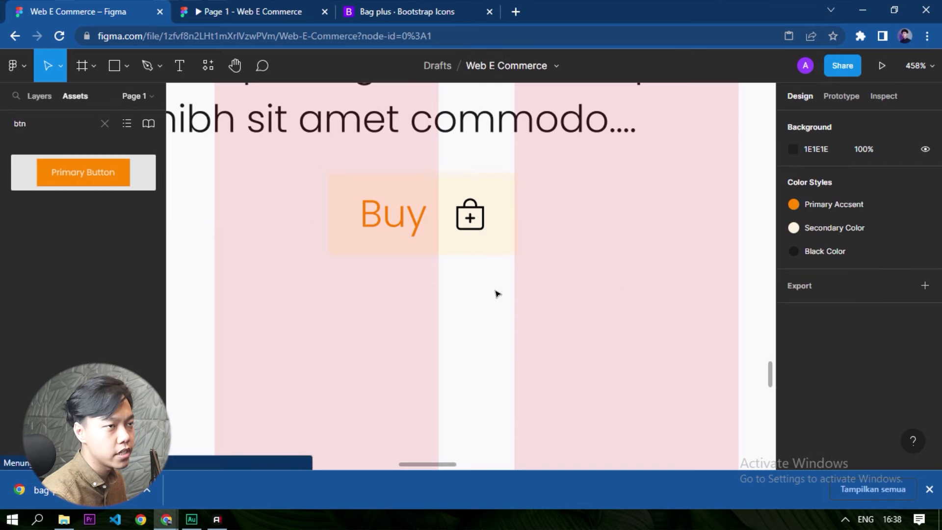
Apply the orange Primary Accsent color style to the bag outline and the plus sign of the Buy button's icon.
left_click(470, 216)
scroll(807, 356, "down", 1)
left_click(903, 294)
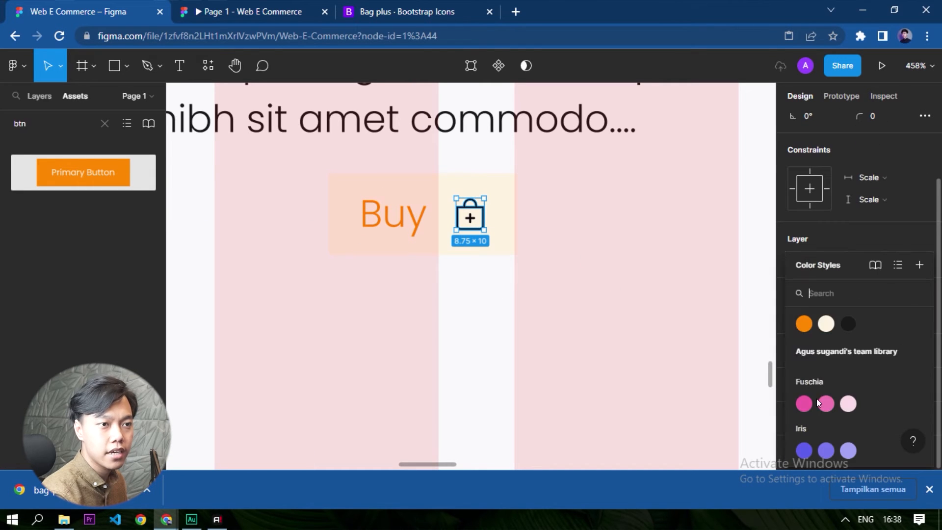
left_click(800, 329)
left_click(575, 311)
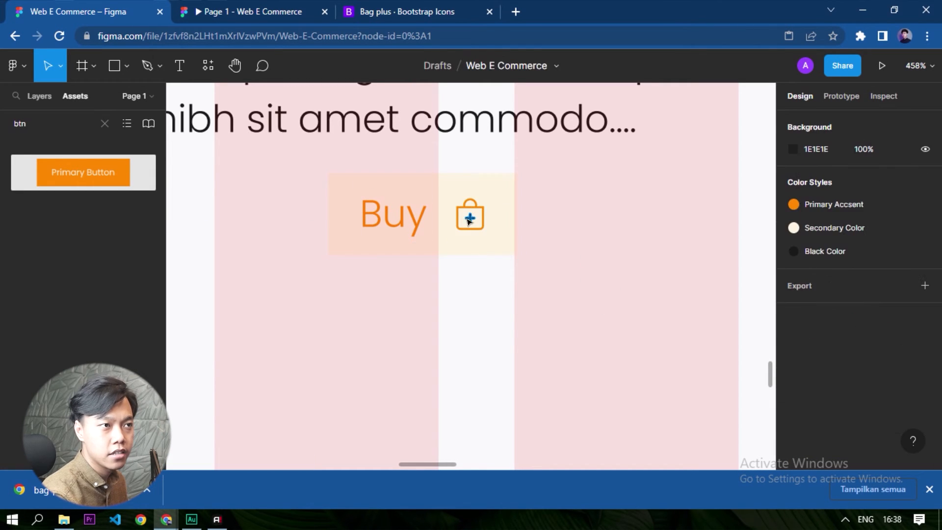
left_click(470, 217, "ctrl")
left_click(902, 377)
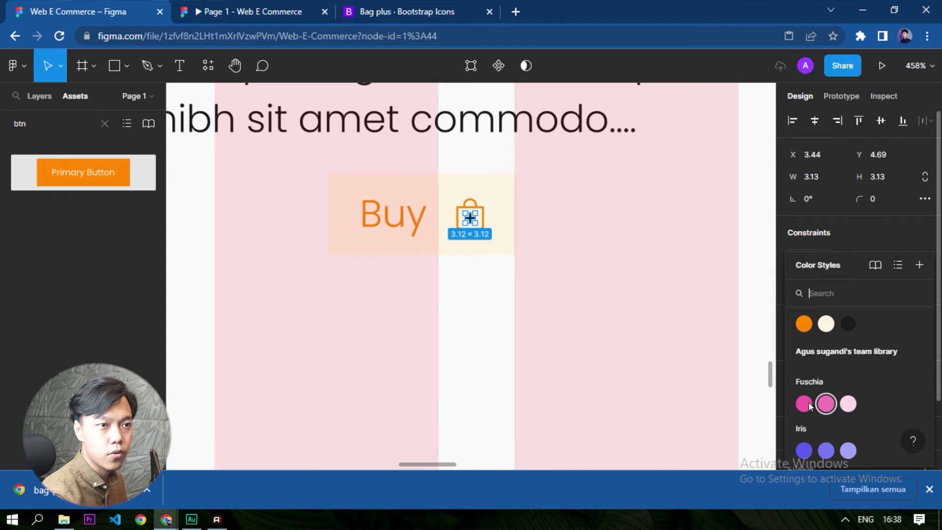
left_click(800, 333)
left_click(546, 330)
Move the Buy button along the price row so that it aligns with the right edge of the product card.
scroll(561, 326, "down", 2)
left_click(583, 355, "ctrl")
left_click(536, 310)
left_click(441, 246)
left_click_drag(442, 246, 574, 261)
left_click(554, 351)
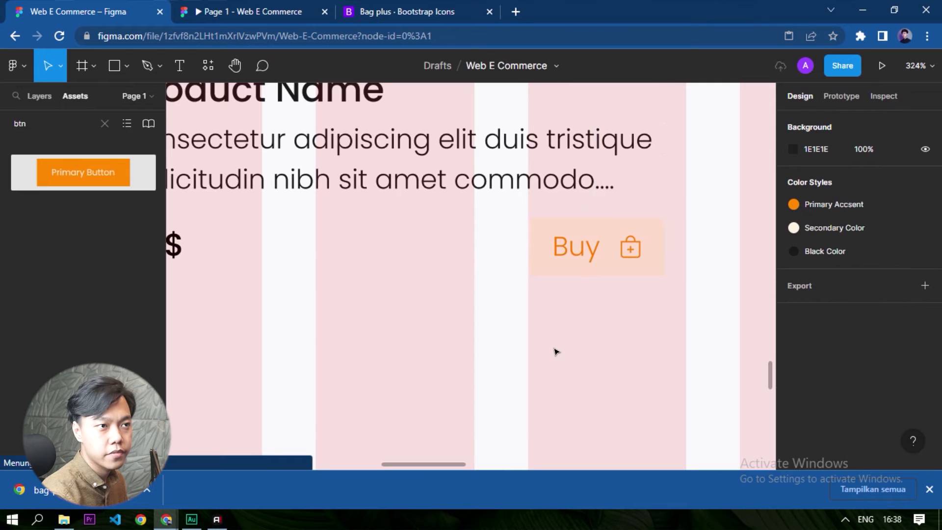
scroll(631, 375, "down", 5)
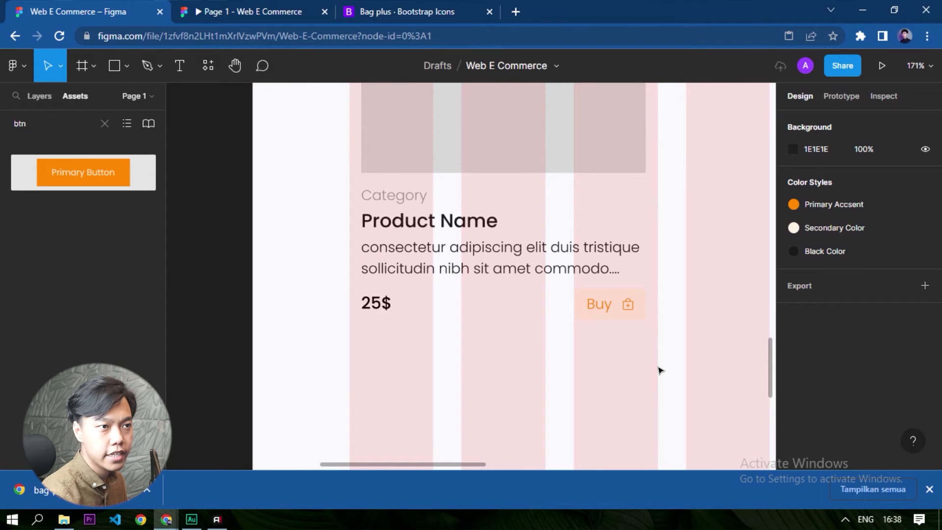
Combine the 25$ price and the Buy button into one horizontal auto layout frame.
scroll(652, 343, "up", 6)
scroll(631, 322, "down", 9)
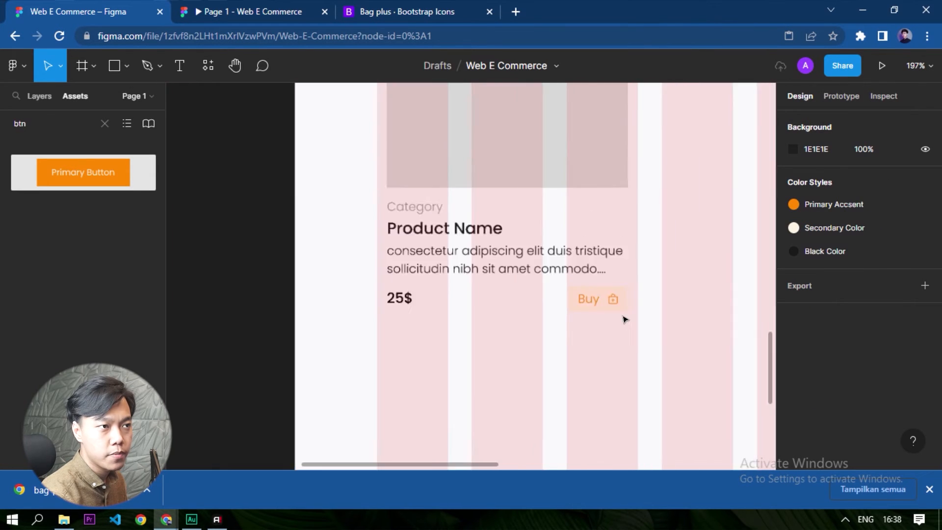
left_click_drag(678, 329, 441, 321)
scroll(520, 314, "right", 2)
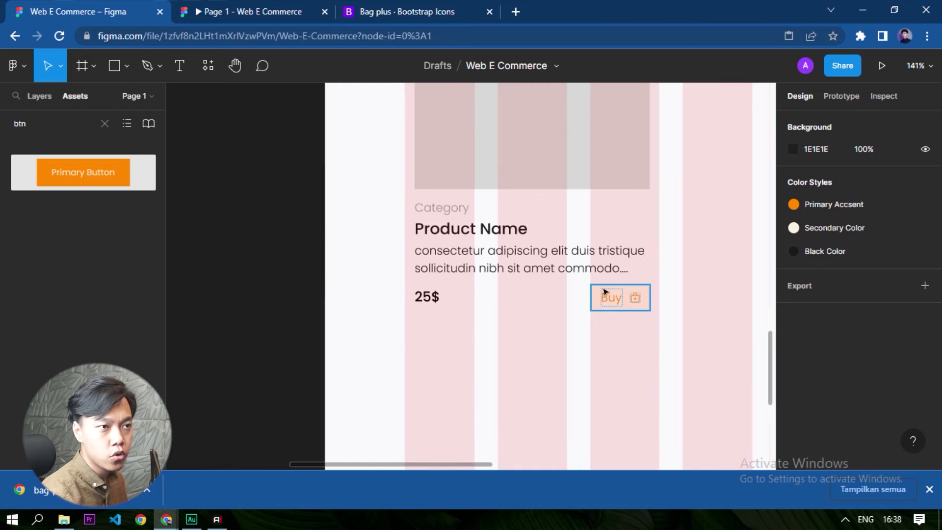
left_click(607, 295)
scroll(490, 294, "up", 5)
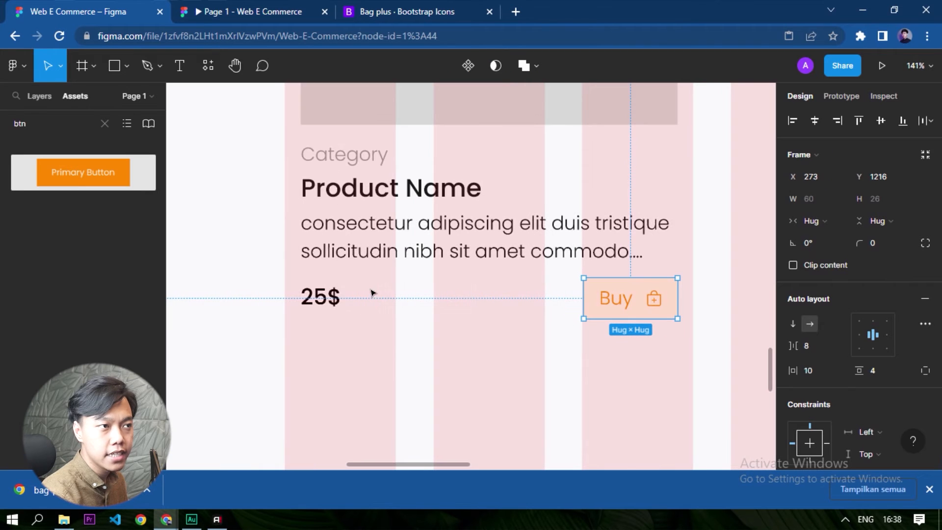
left_click(331, 300, "shift")
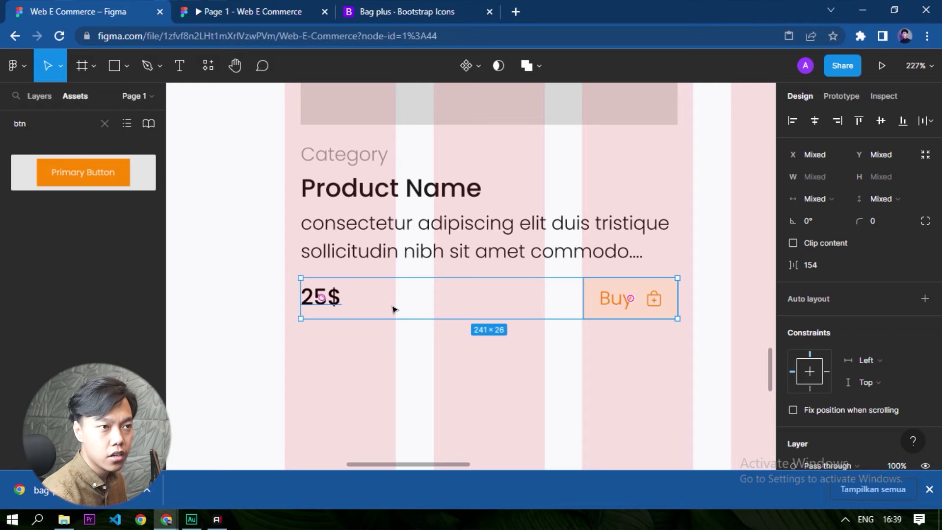
key("shift+a")
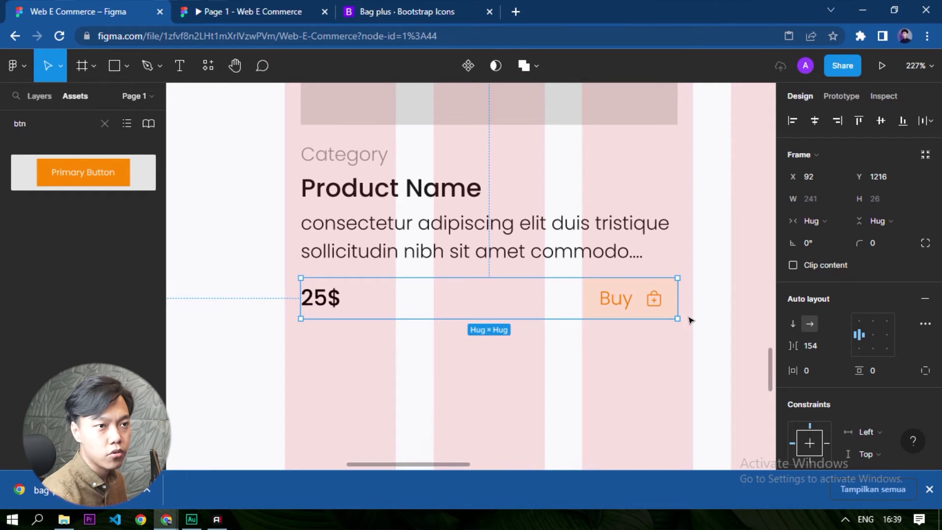
Show the layer list, set the price row's item spacing to 0 and widen the row to 241.
left_click(42, 98)
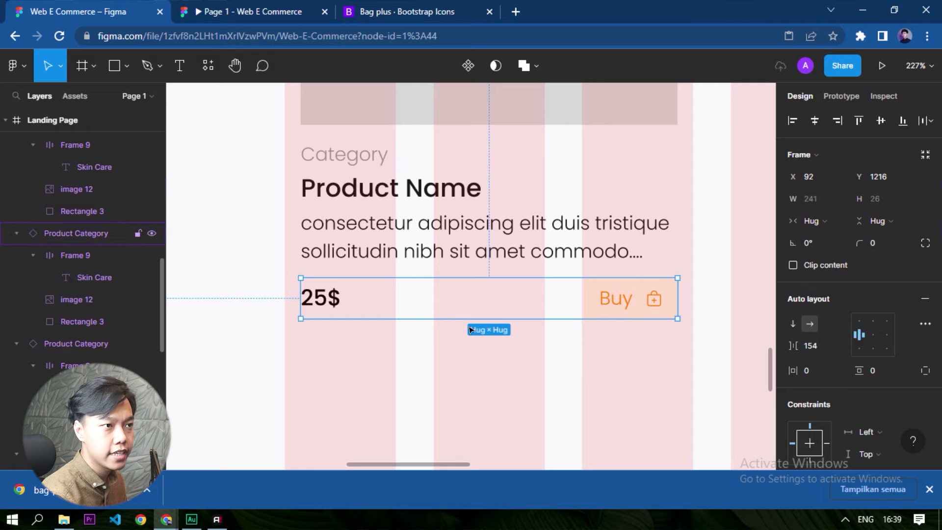
left_click(360, 301)
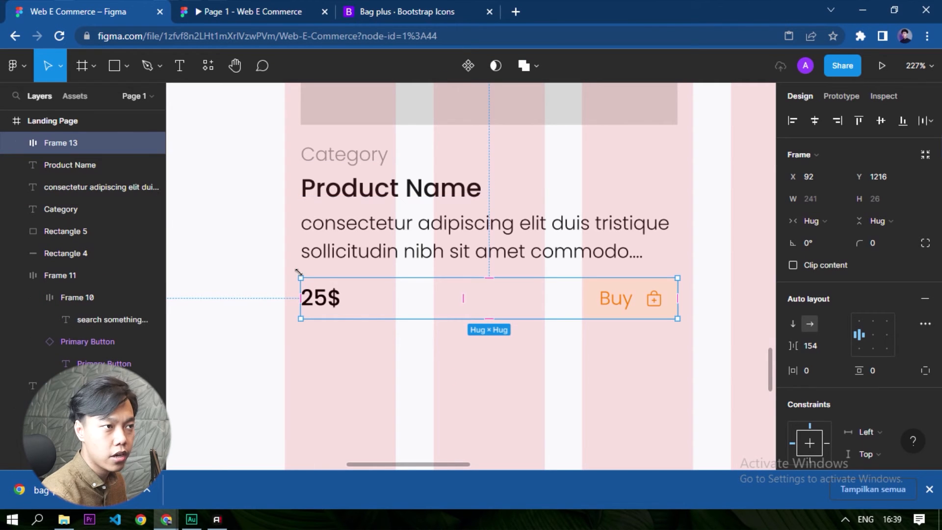
left_click(832, 346)
type("0")
key("Return")
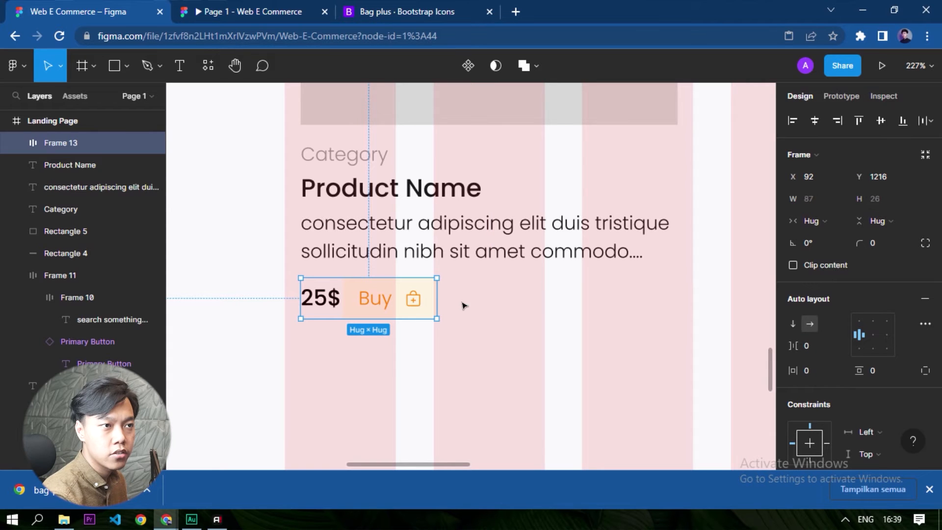
left_click_drag(436, 283, 672, 296)
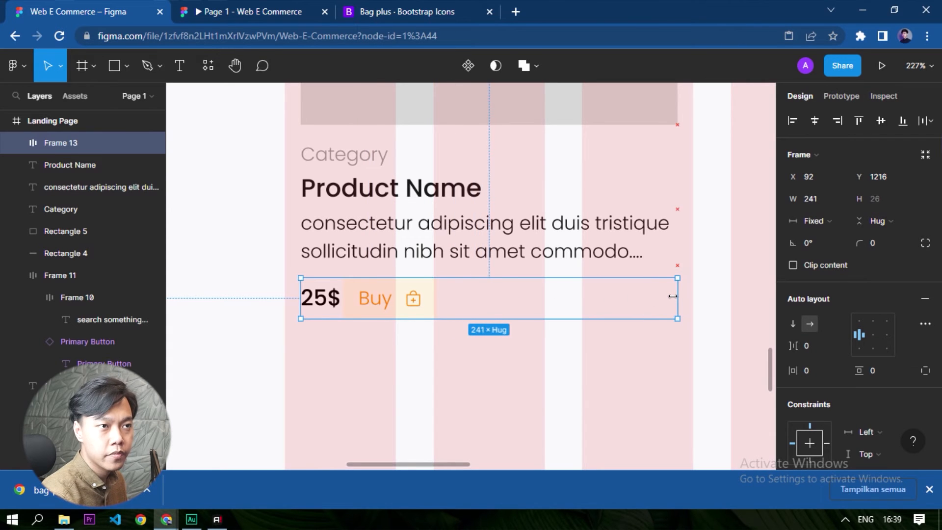
Change the price row's auto layout spacing mode to Space between.
double_click(388, 298)
left_click_drag(673, 351, 389, 300)
left_click(924, 324)
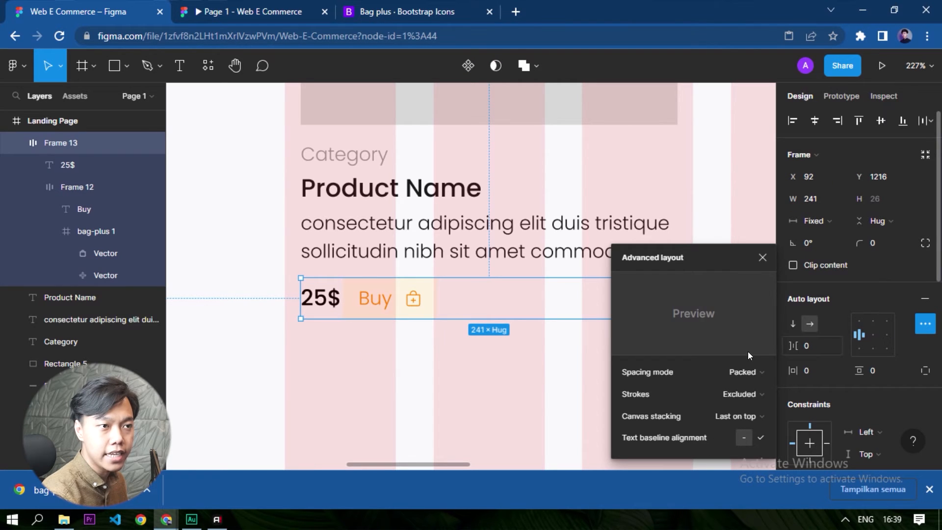
left_click(753, 374)
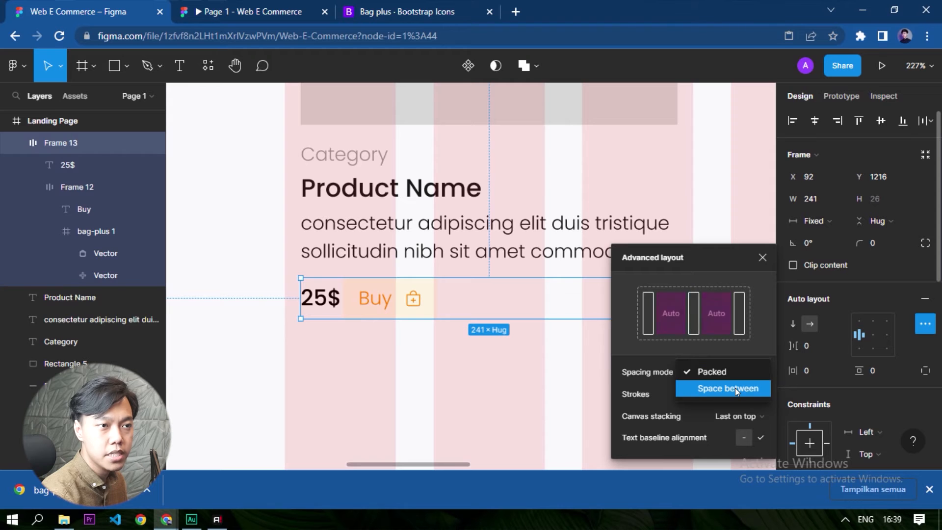
left_click(734, 388)
left_click(511, 380)
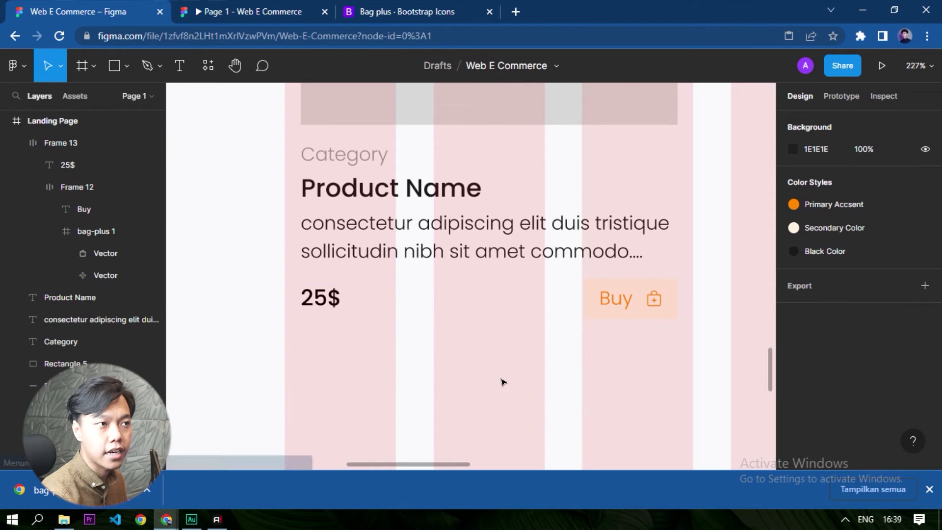
Combine the Category and Product Name texts into one vertical auto layout frame.
scroll(443, 368, "down", 3)
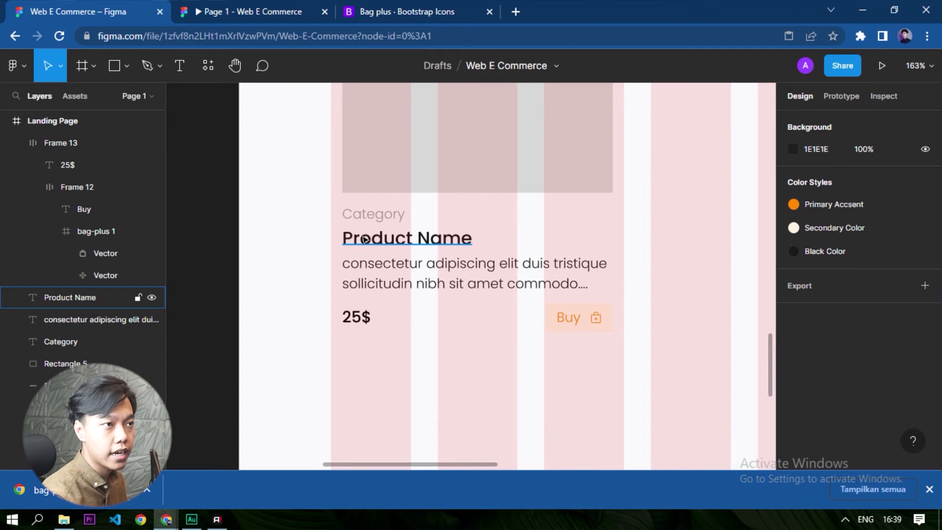
scroll(364, 239, "up", 5)
left_click(393, 211)
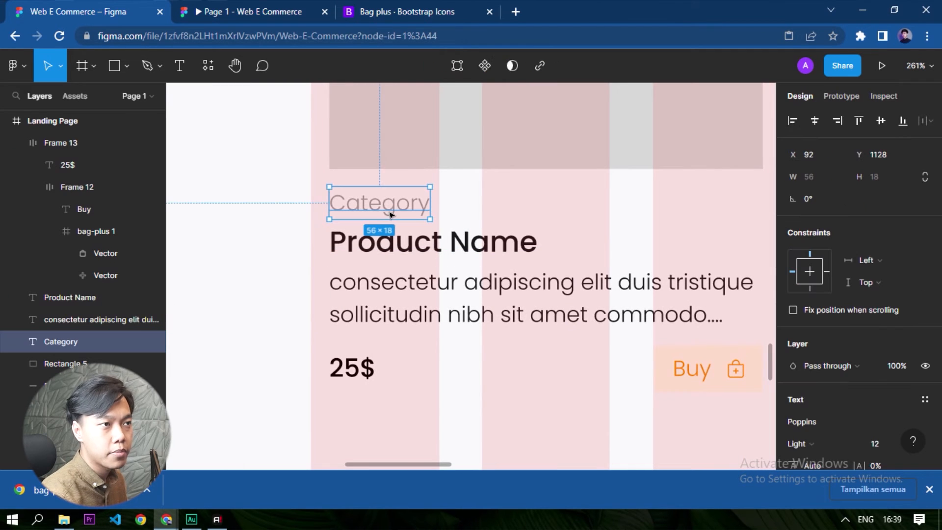
left_click(447, 241, "shift")
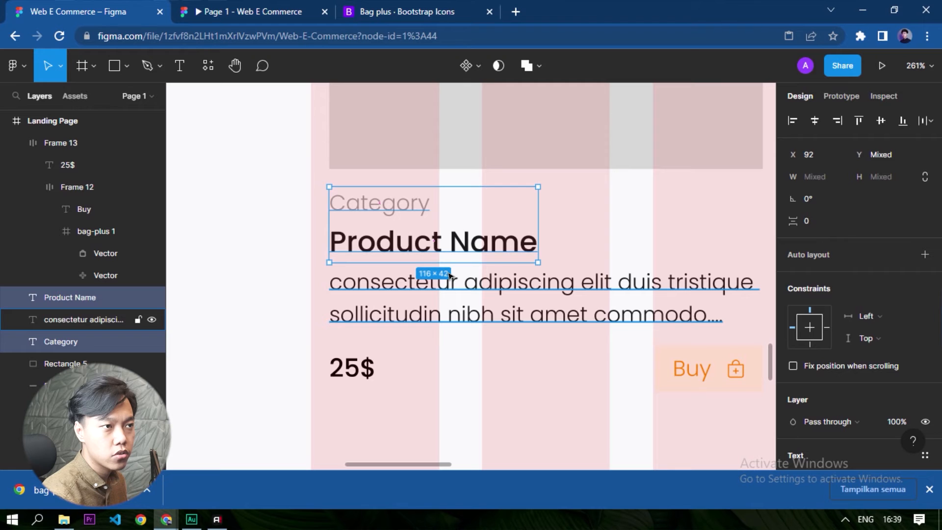
key("shift+a")
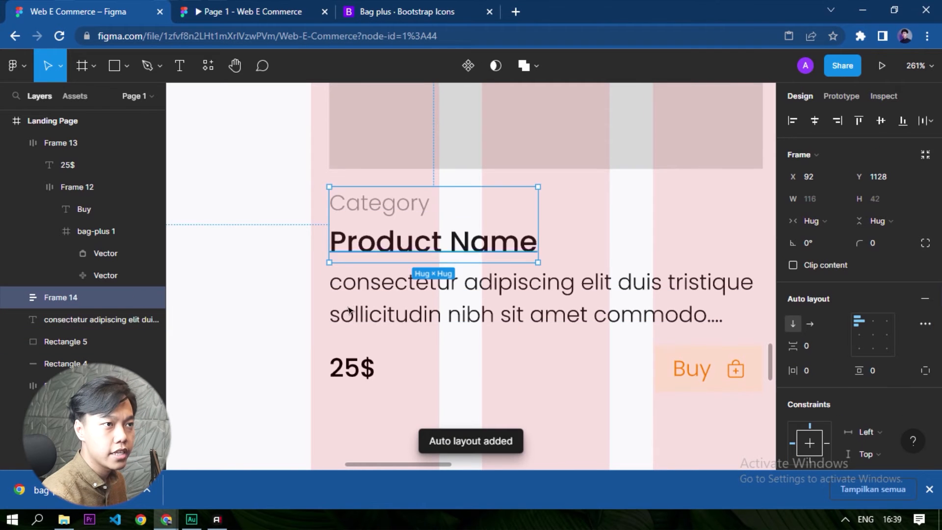
Widen the frame holding Category and Product Name to 241, matching the card's width.
scroll(629, 252, "down", 2)
left_click_drag(425, 238, 608, 254)
left_click(662, 310)
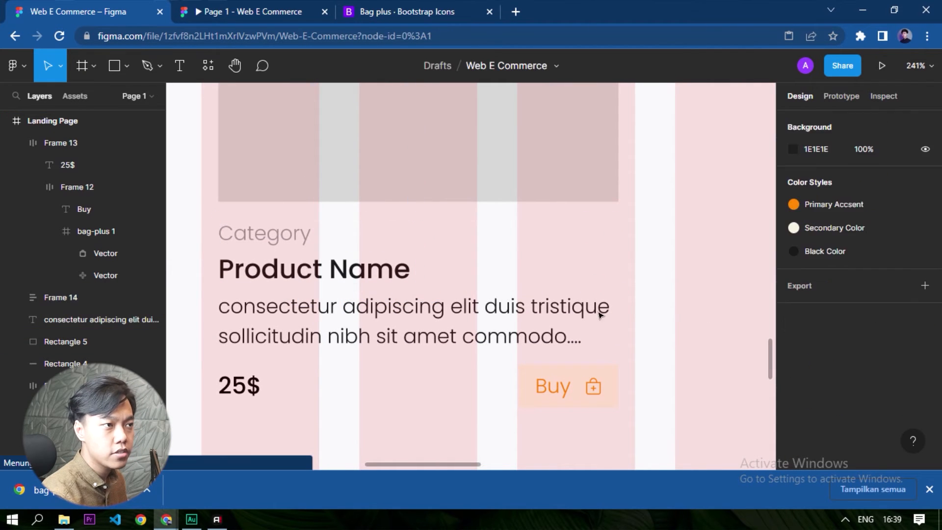
Nudge the description text down to Y 1174, leaving a 4 px gap below the Product Name frame.
left_click(270, 323)
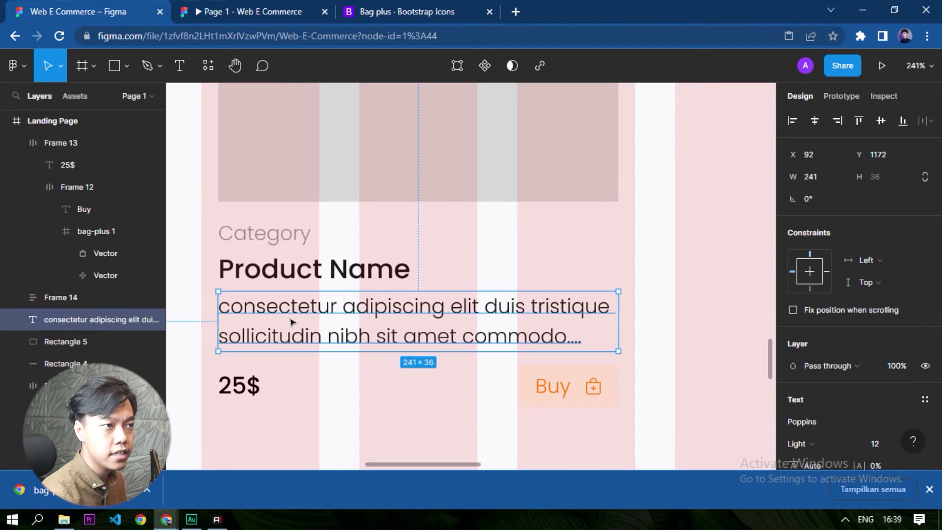
left_click_drag(290, 322, 310, 275)
key("Down")
key("Down")
key("Down")
key("Down")
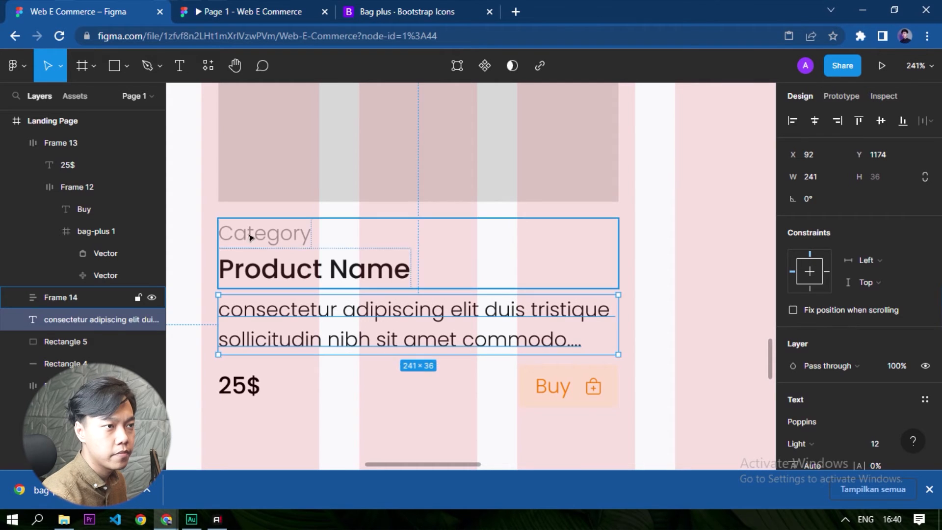
Nudge the price row down to Y 1220 and check its gap to the description text.
left_click_drag(679, 419, 516, 376)
key("alt")
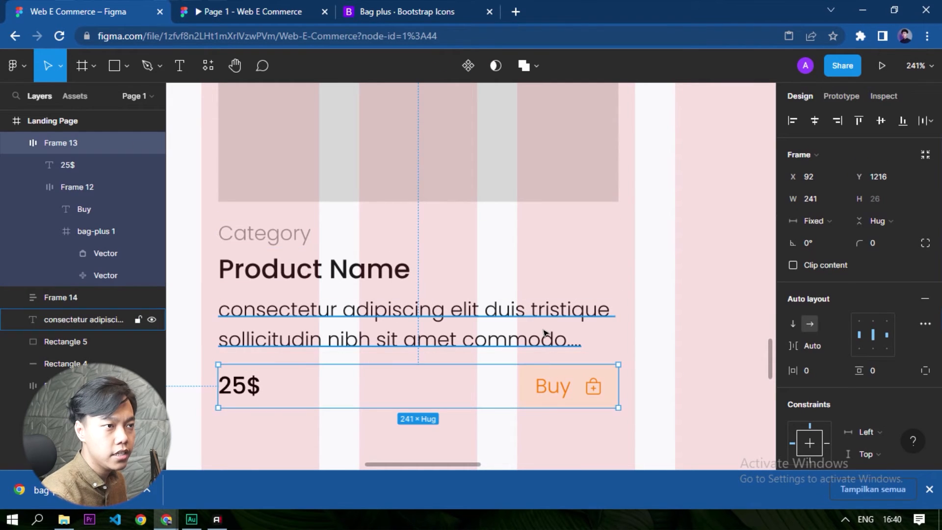
key("Down")
key("Down")
key("Down")
key("Down")
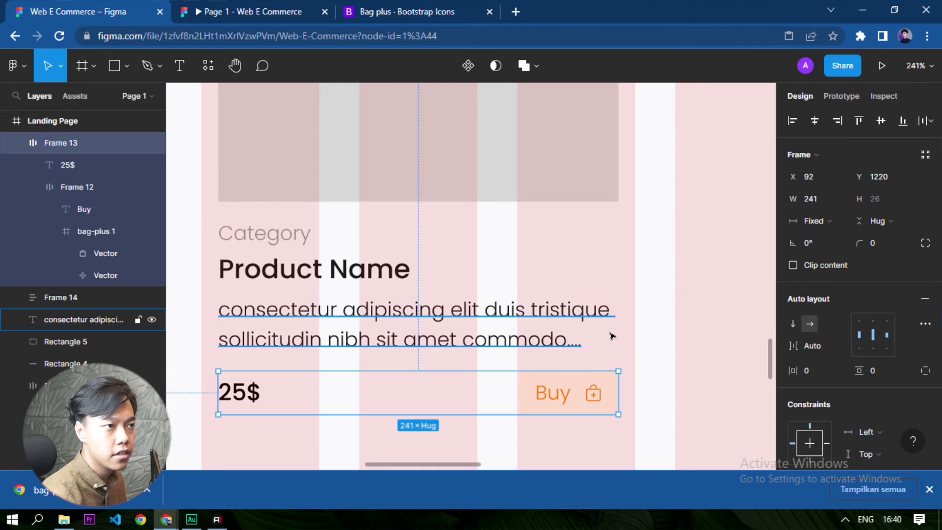
left_click(704, 326)
left_click(510, 316)
key("alt")
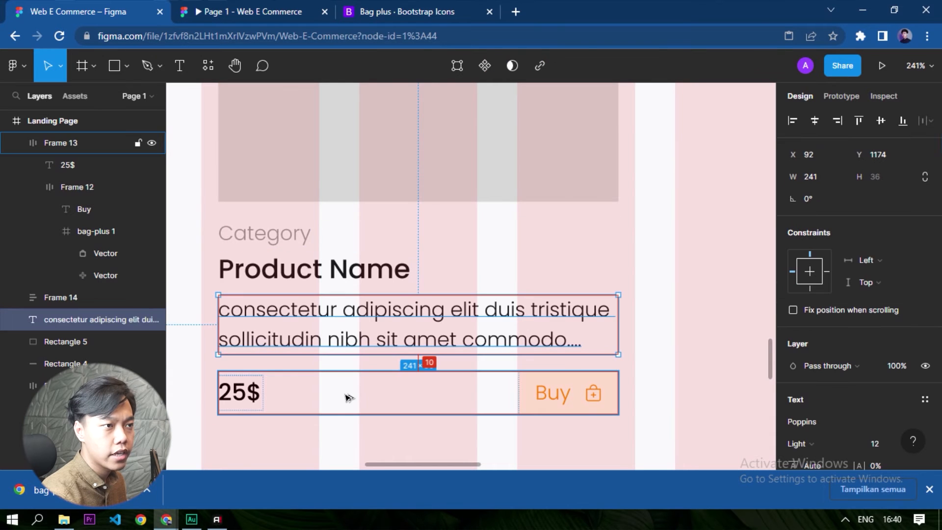
Combine the Category and Product Name frame with the description text into one vertical auto layout frame with 4 px spacing.
left_click(286, 247)
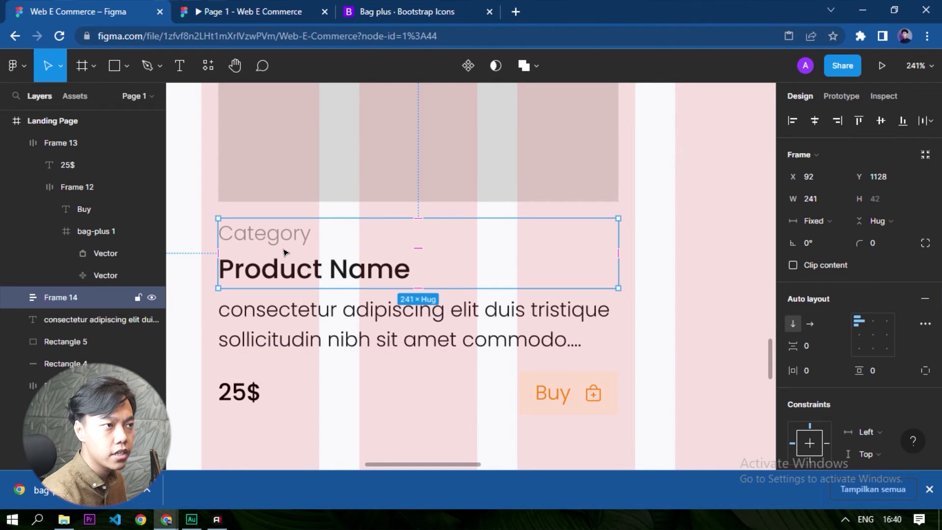
left_click(312, 329, "shift")
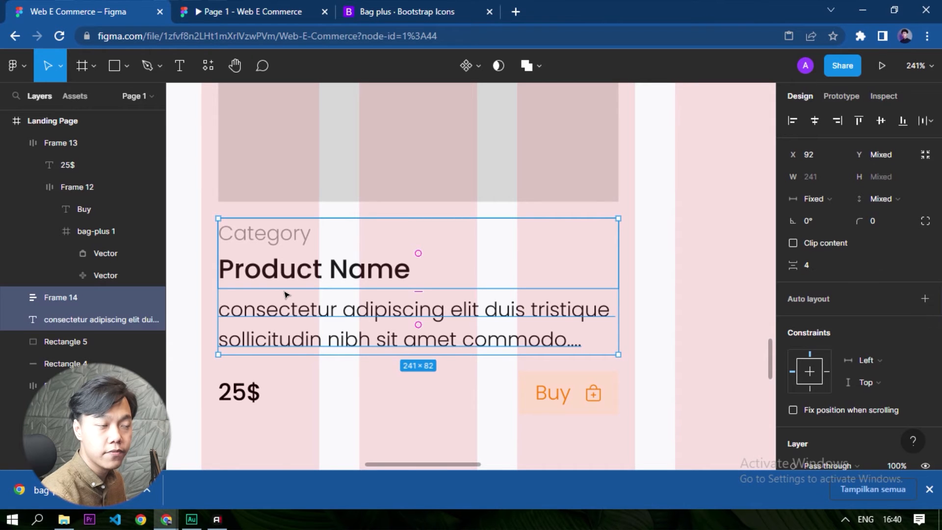
key("shift+a")
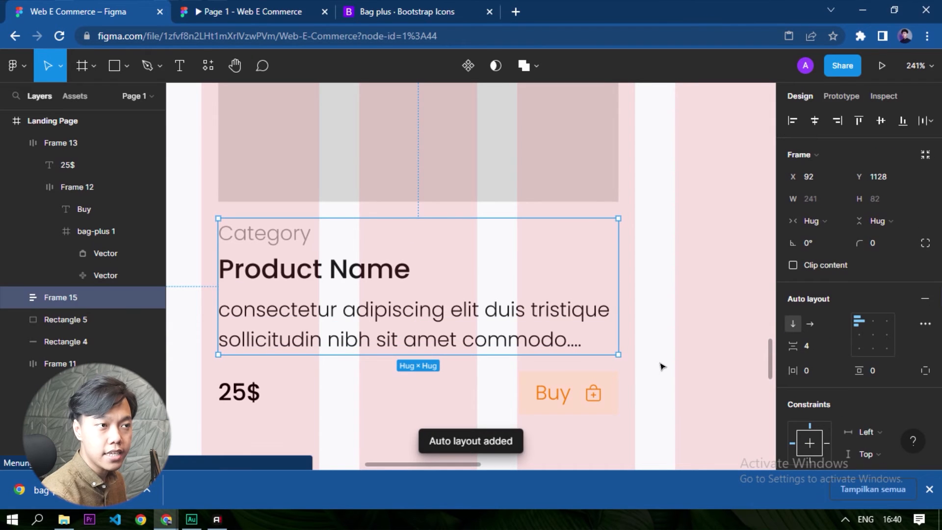
left_click(662, 366)
Combine the product text frame and the price row into one vertical auto layout frame with 10 px spacing.
scroll(410, 304, "down", 2)
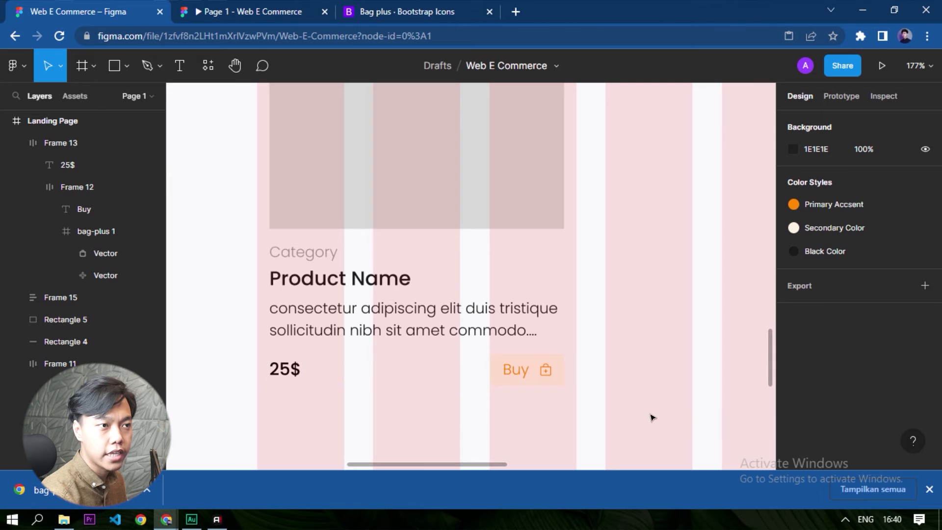
left_click_drag(701, 409, 226, 240)
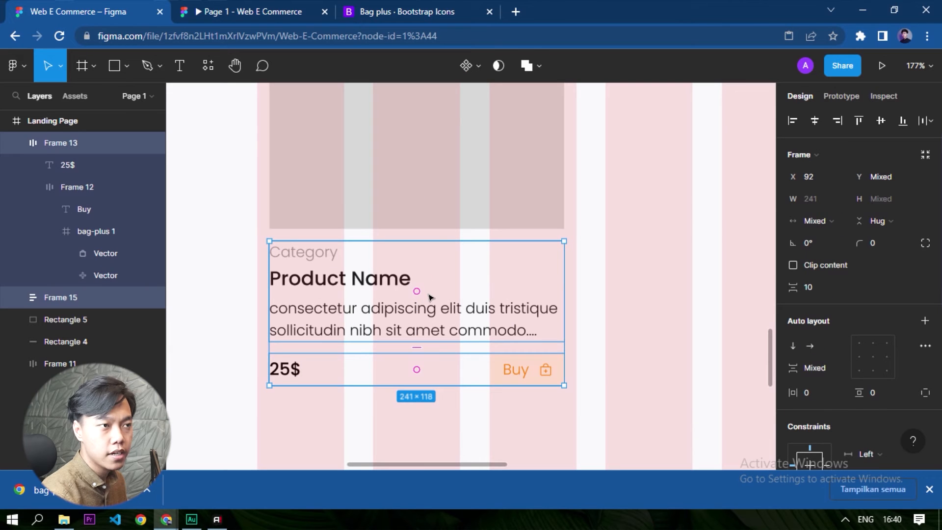
key("shift+a")
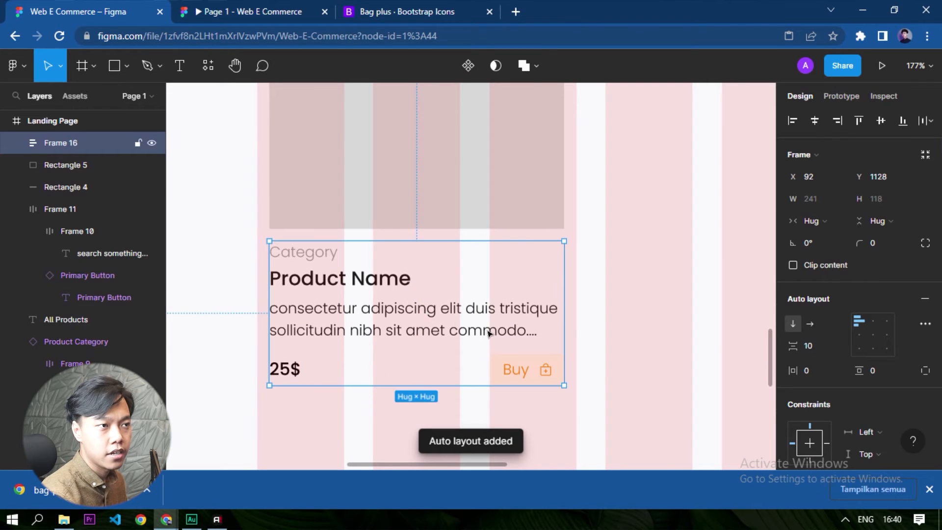
scroll(434, 366, "down", 3)
left_click(574, 326)
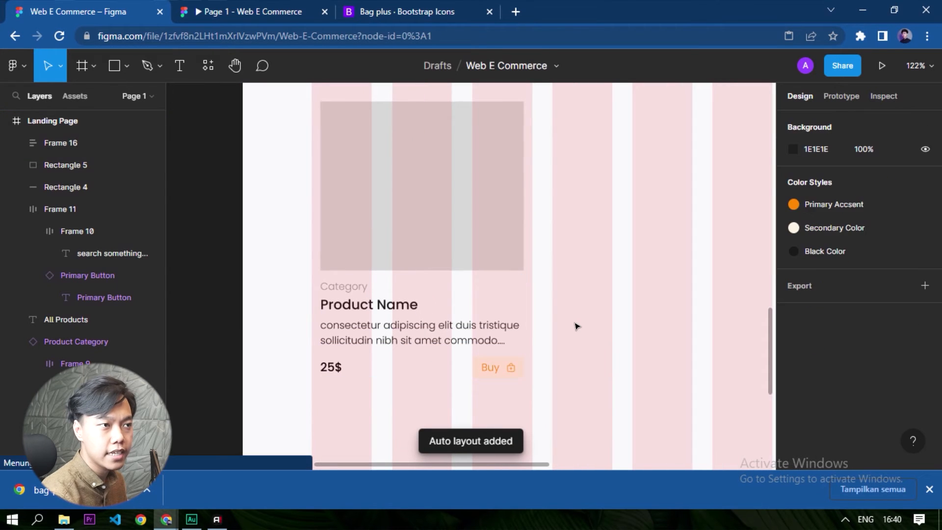
Combine the grey image placeholder and the product details frame into one vertical auto layout card with 10 px spacing.
left_click(378, 314)
left_click(672, 374)
left_click(383, 319)
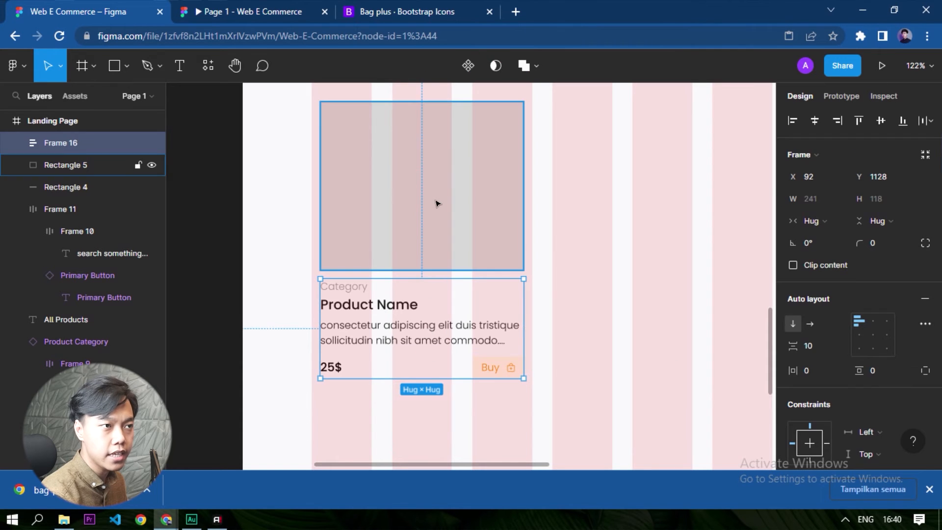
left_click(420, 189, "shift")
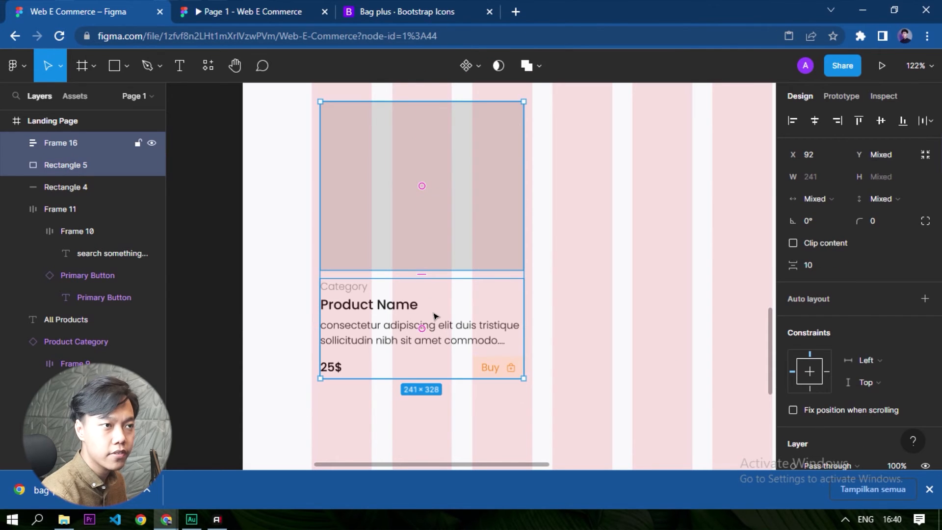
key("shift+a")
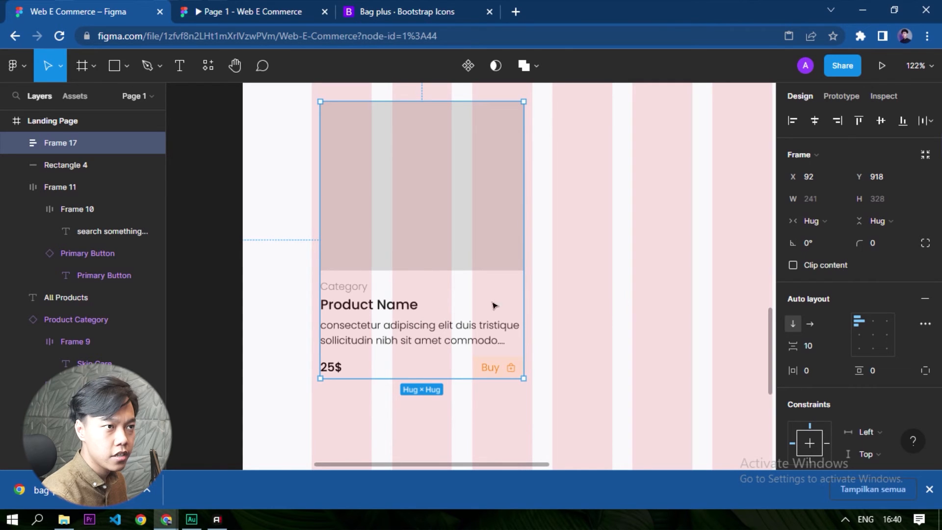
Set the card's vertical and horizontal padding to 10 each.
scroll(378, 343, "up", 1)
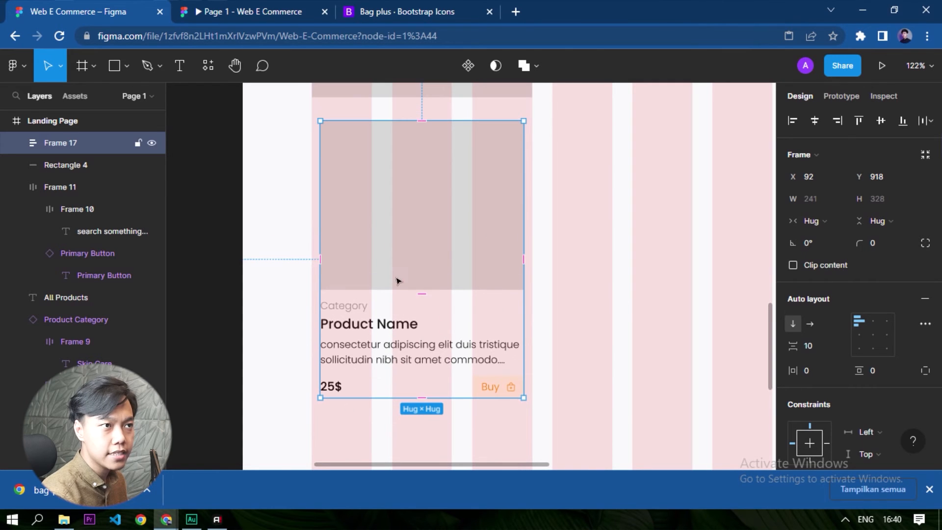
left_click(882, 370)
type("10")
key("Return")
left_click(834, 373)
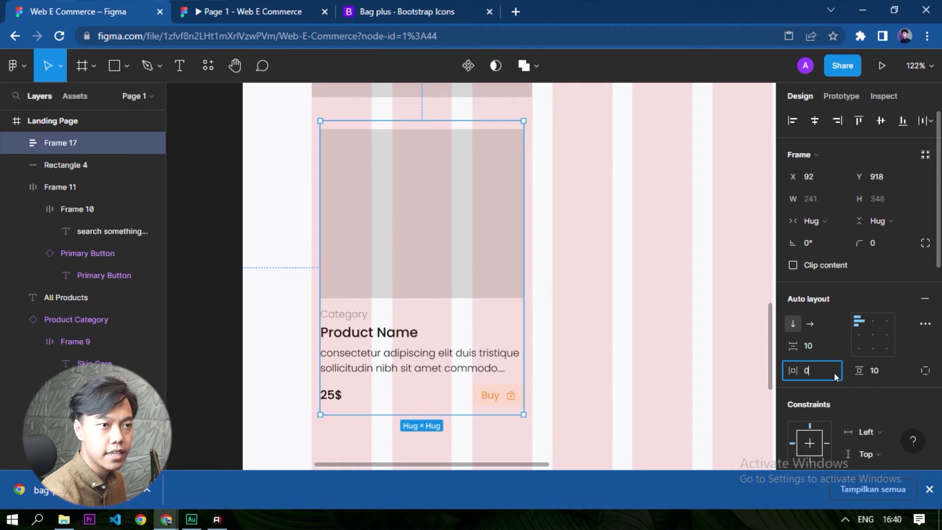
type("10")
key("Return")
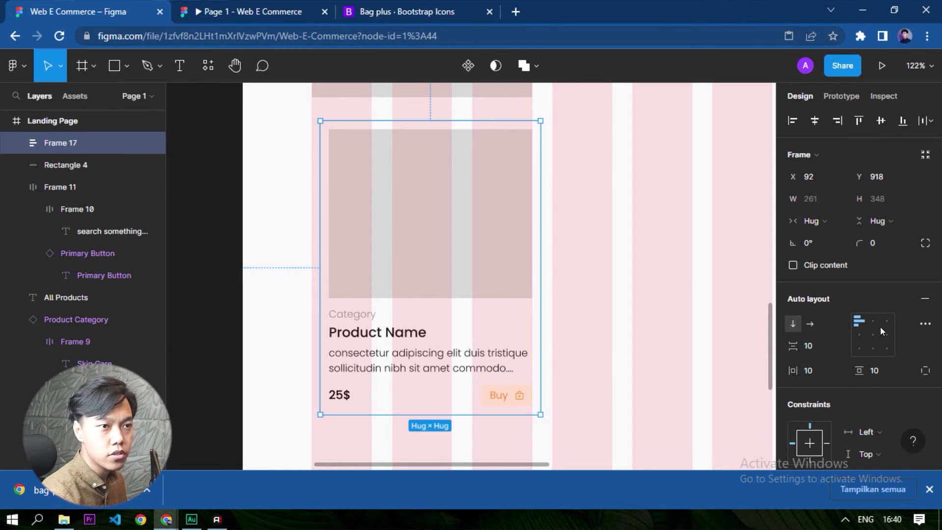
Add a white FFFFFF fill to the card frame.
scroll(863, 338, "down", 3)
scroll(848, 356, "down", 3)
left_click(818, 339)
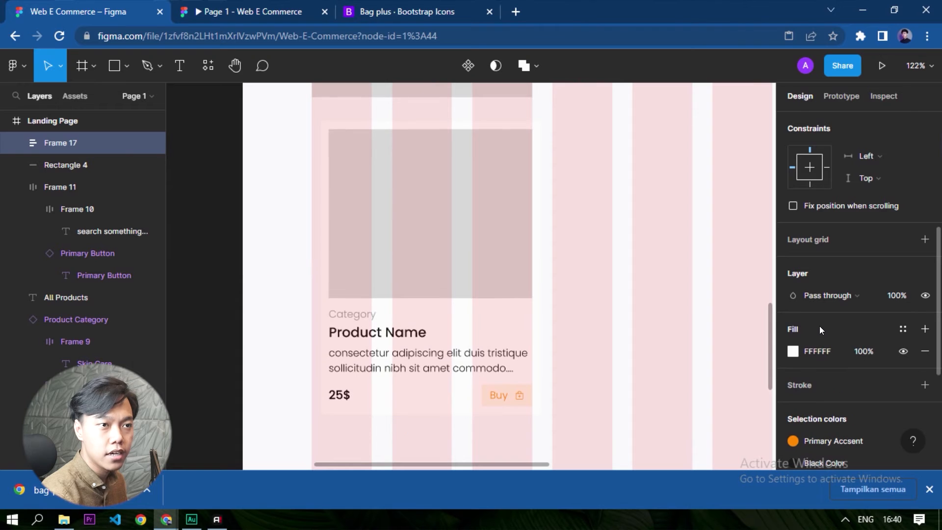
Shift the card so its left edge aligns with the first column of the layout grid.
left_click(591, 279)
left_click_drag(401, 258, 399, 259)
left_click(606, 290)
Delete the thin grey 261 × 20 guide rectangle above the card.
scroll(415, 170, "up", 1)
left_click(440, 139)
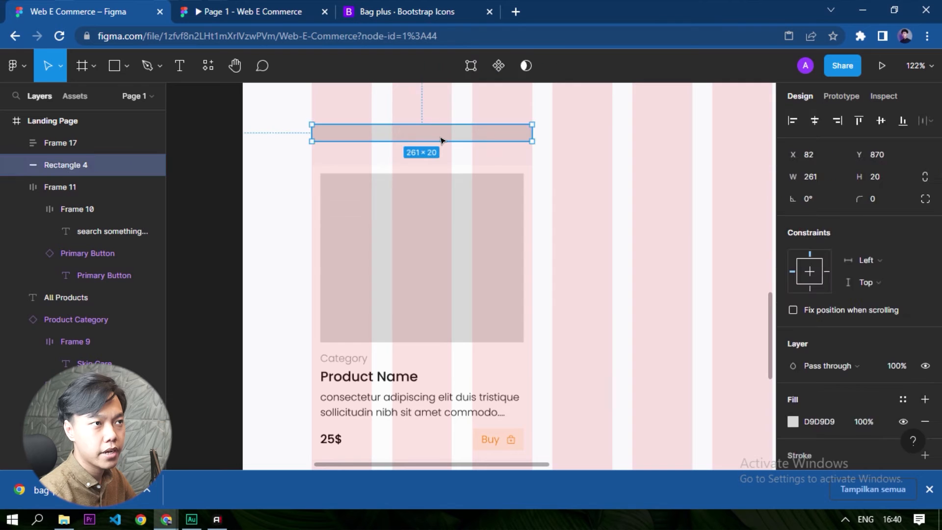
key("Delete")
Move the card out of the Landing Page frame to the empty canvas below Frame 1, at X -369, Y 8.
scroll(655, 234, "down", 5)
left_click_drag(581, 249, 368, 244)
scroll(440, 234, "down", 4)
scroll(395, 254, "up", 2)
left_click_drag(399, 388, 422, 169)
scroll(422, 168, "up", 4)
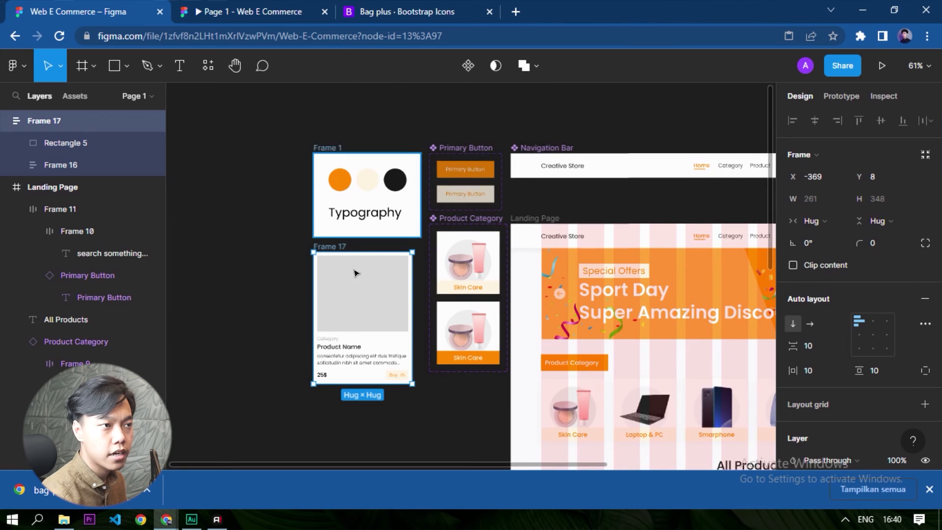
Turn the product card frame into a component.
scroll(337, 338, "up", 4)
left_click(237, 370)
scroll(245, 361, "down", 1)
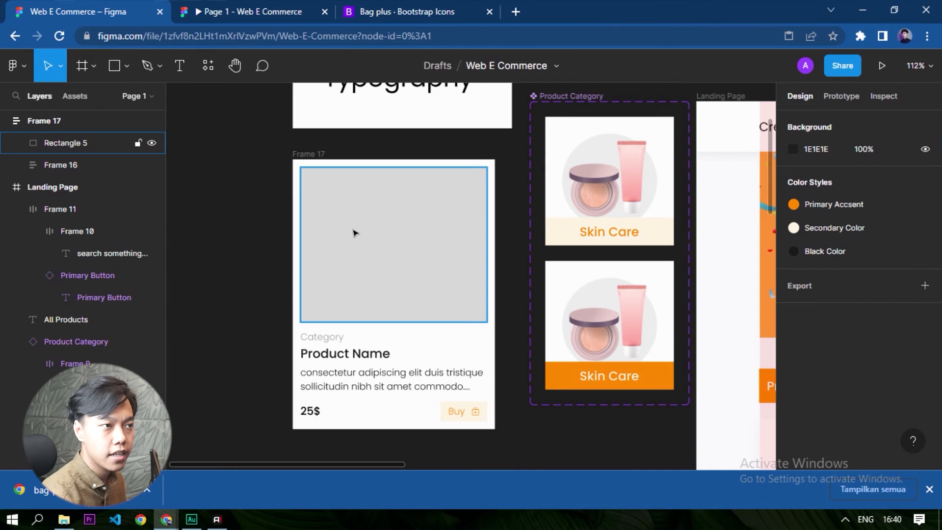
left_click(314, 154)
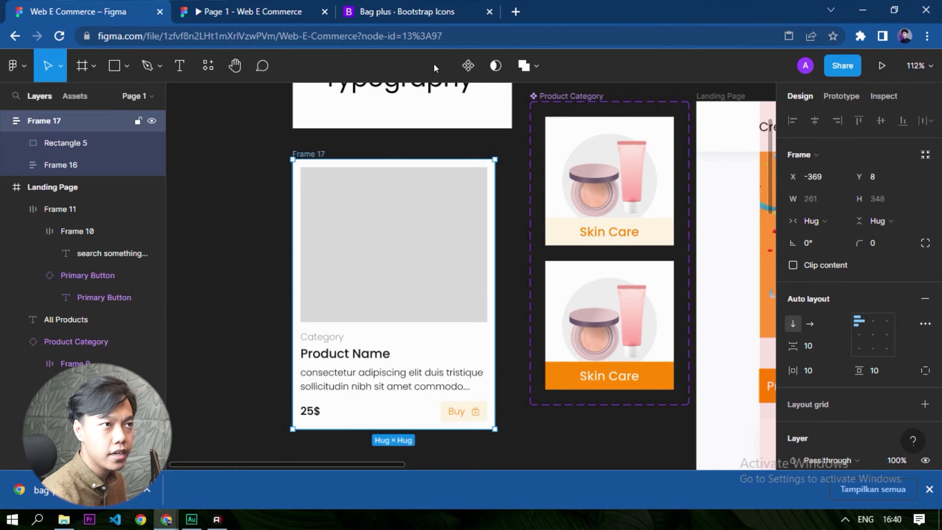
left_click(468, 70)
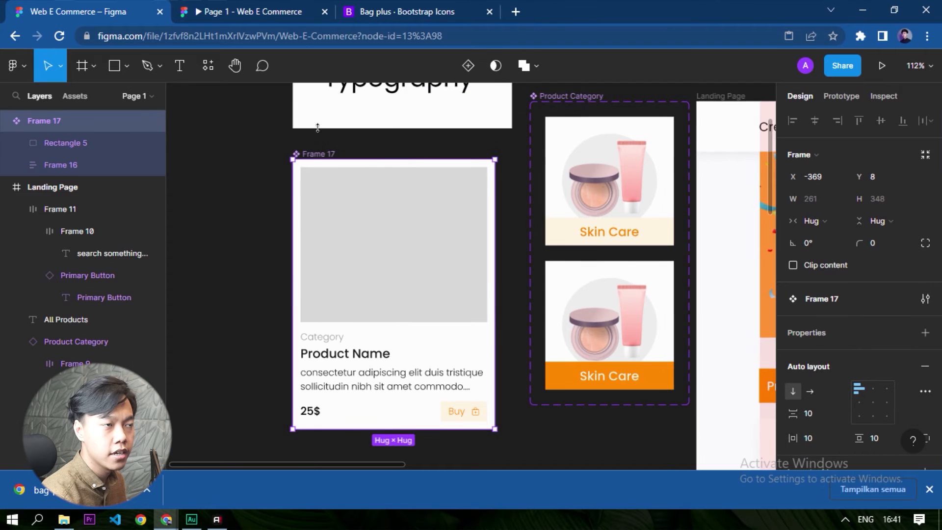
Rename the card component as Card Product.
double_click(320, 154)
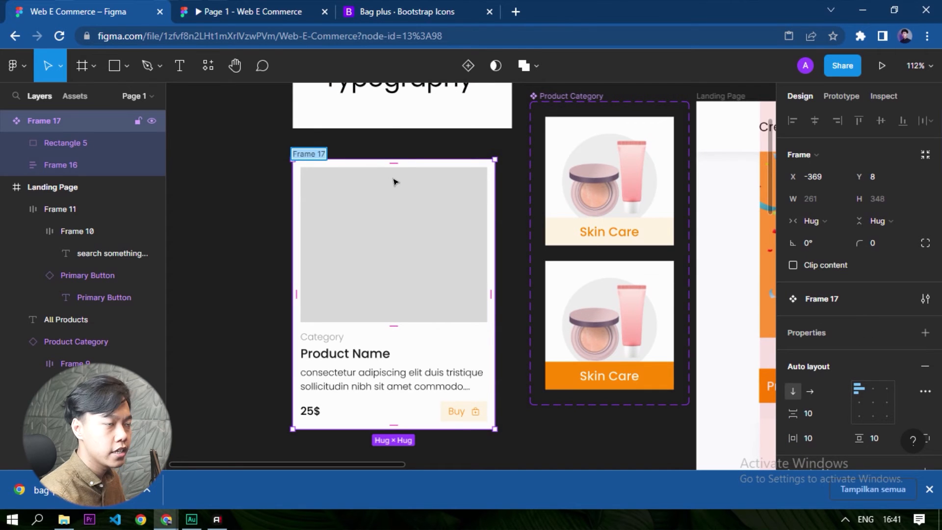
type("Card Product")
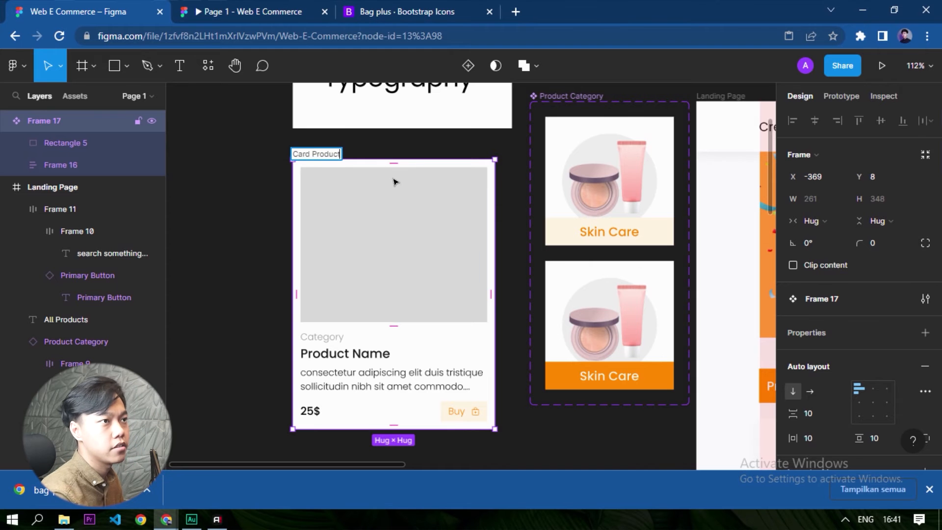
key("Return")
scroll(276, 206, "down", 4)
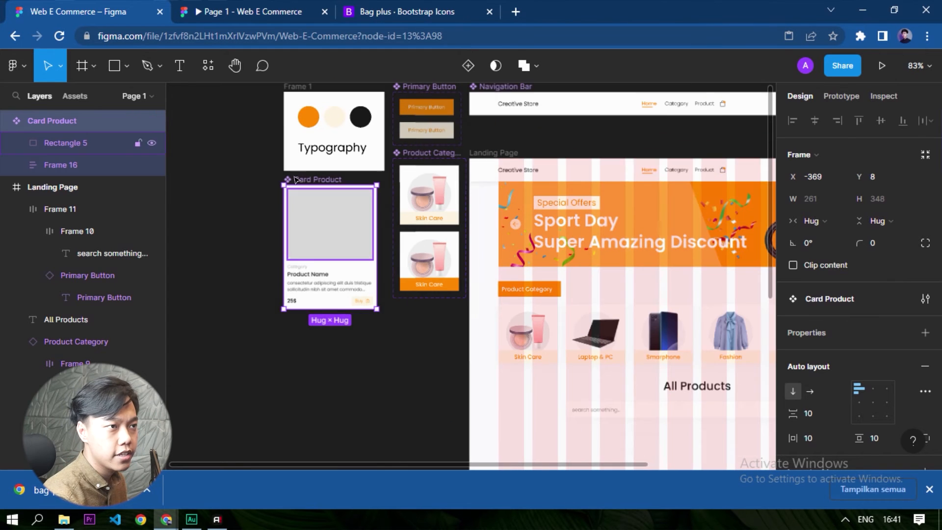
left_click(929, 489)
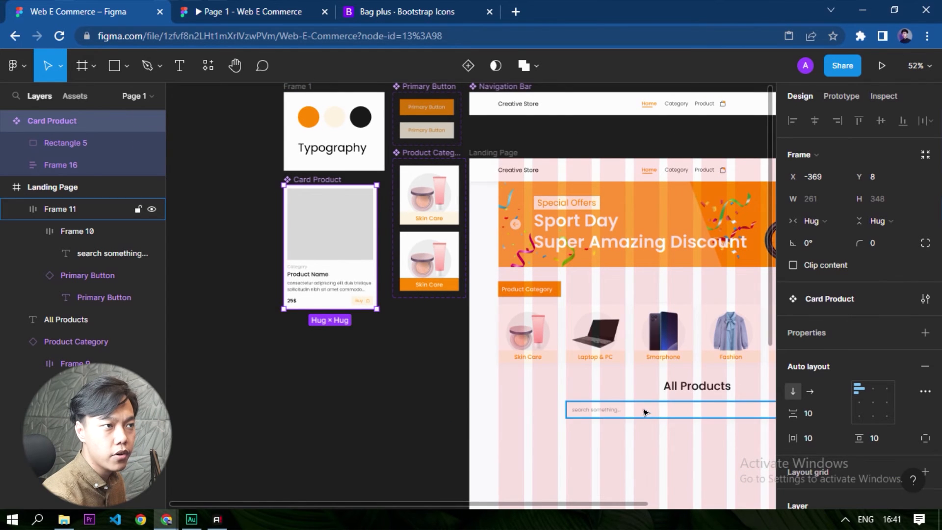
Find the card component by searching the assets for "Card" and place an instance below the All Products search bar.
left_click_drag(648, 471, 512, 208)
left_click(269, 281)
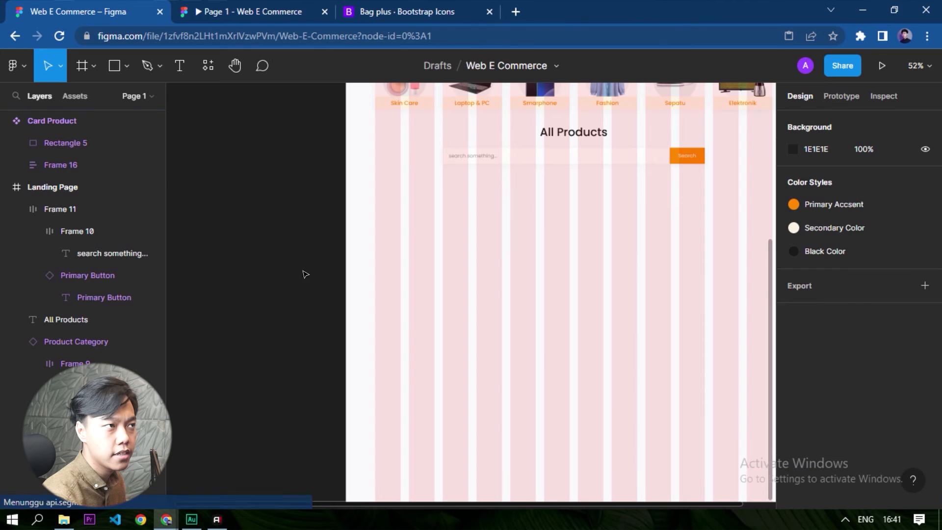
left_click(75, 96)
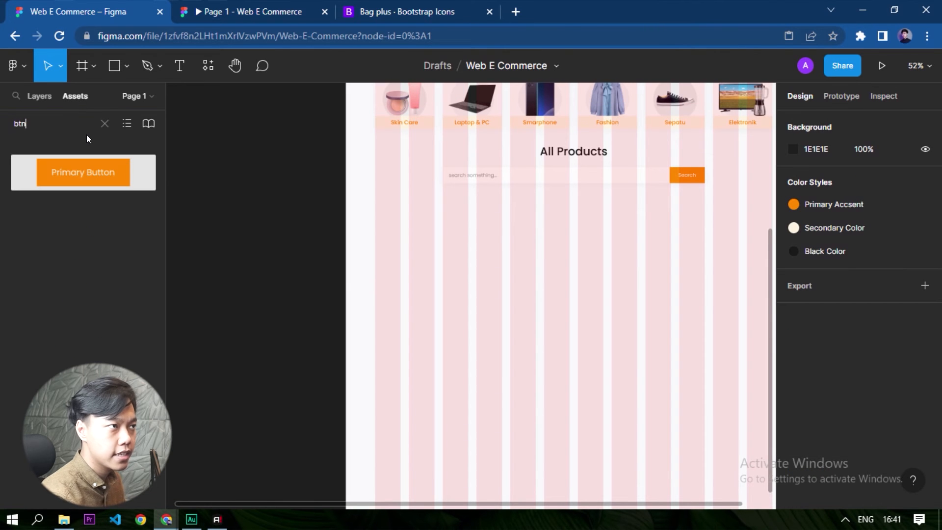
type("Card")
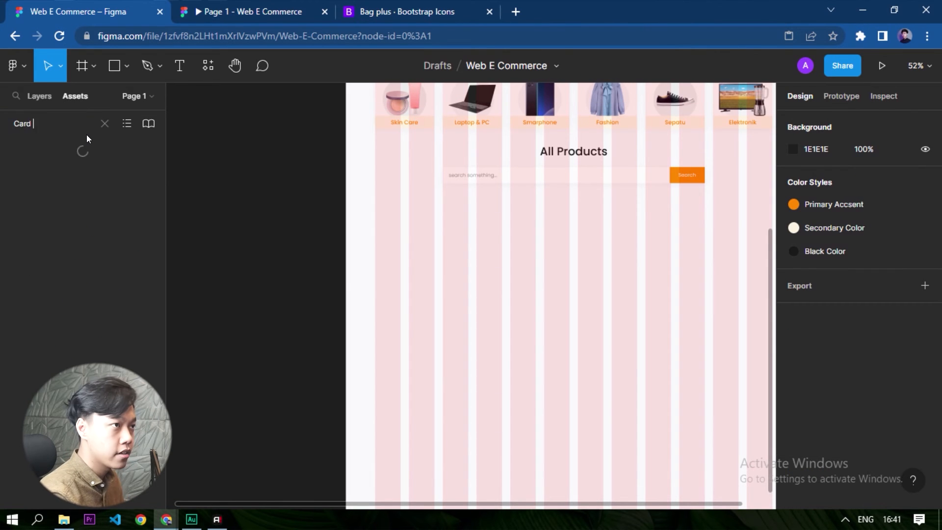
left_click_drag(48, 178, 429, 247)
left_click(510, 260)
Position the card instance at X 82, Y 768, leaving a 40 px gap below the search bar.
scroll(492, 195, "up", 5)
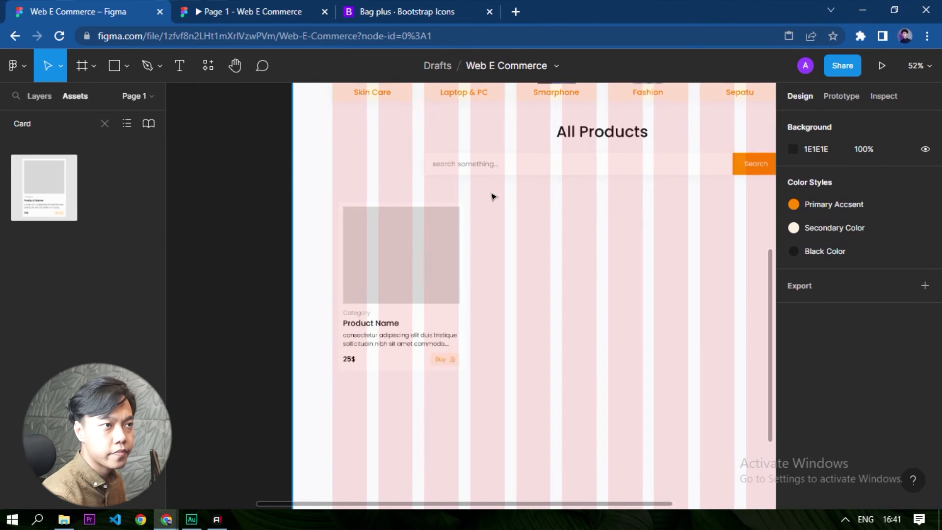
left_click(374, 295)
left_click_drag(371, 291, 371, 295)
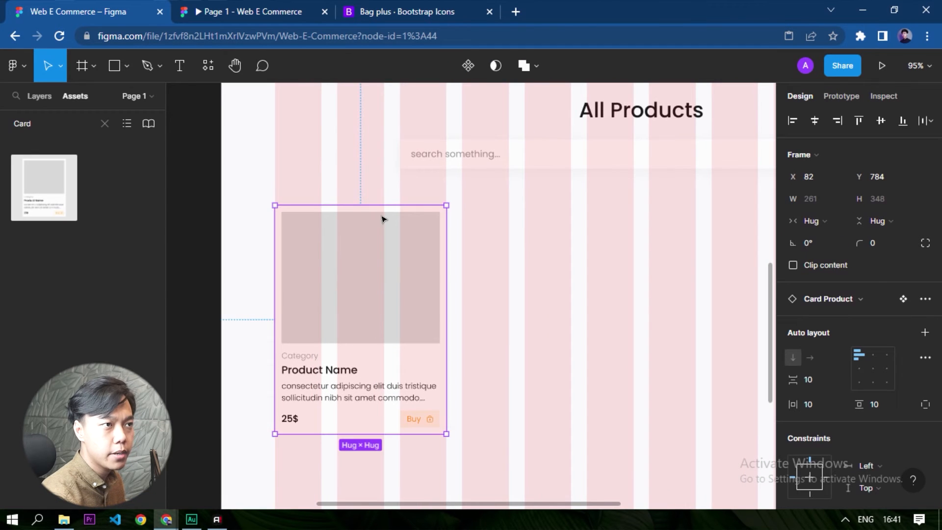
left_click_drag(404, 356, 395, 315)
key("shift+Down")
key("shift+Down")
key("shift+Down")
key("shift+Down")
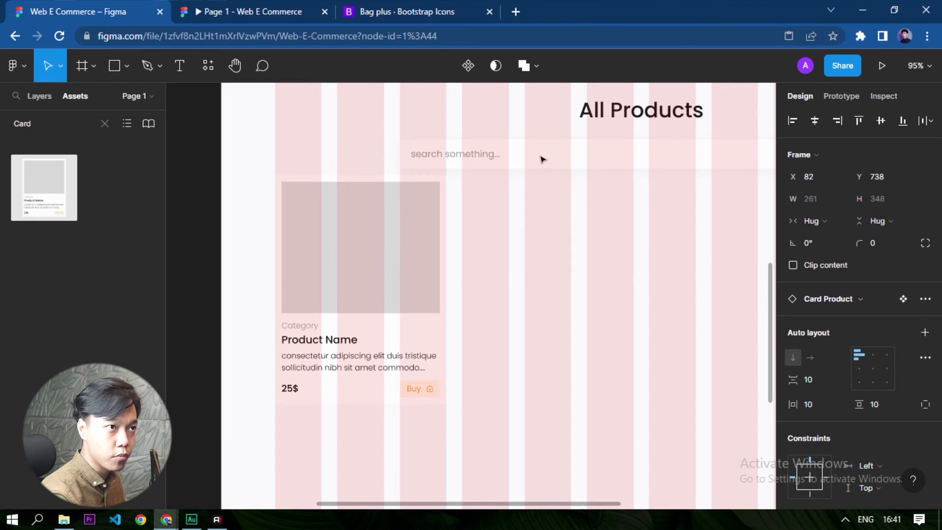
key("alt")
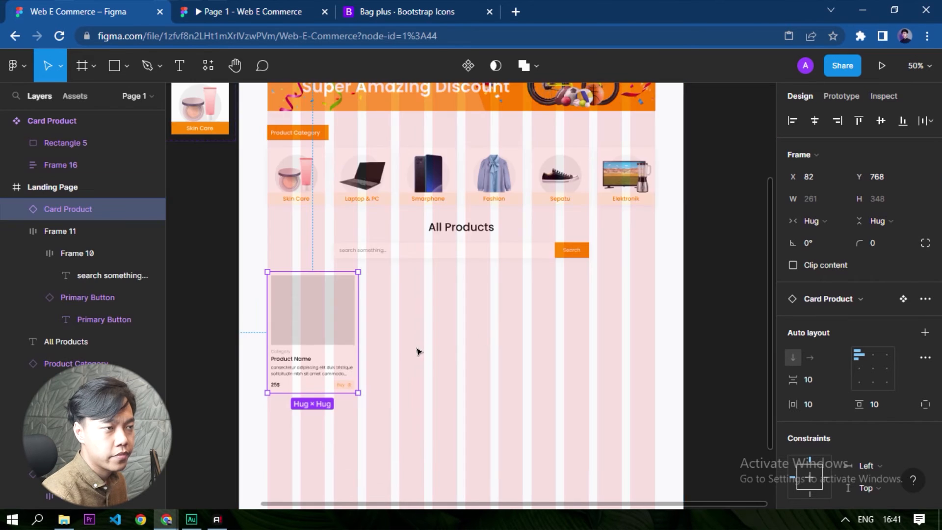
Duplicate the product card three times across the grid, with 24 px between cards, to complete a row of four.
scroll(343, 357, "up", 2)
scroll(316, 360, "up", 2)
left_click_drag(304, 304, 443, 305)
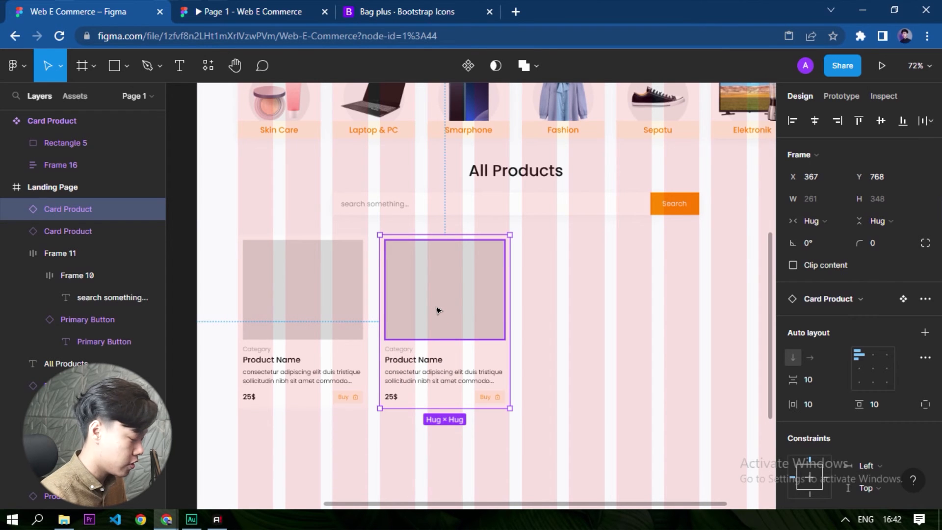
key("ctrl+d")
key("ctrl+d")
Duplicate the row of four cards below as a second row at Y 1140.
scroll(423, 309, "down", 3)
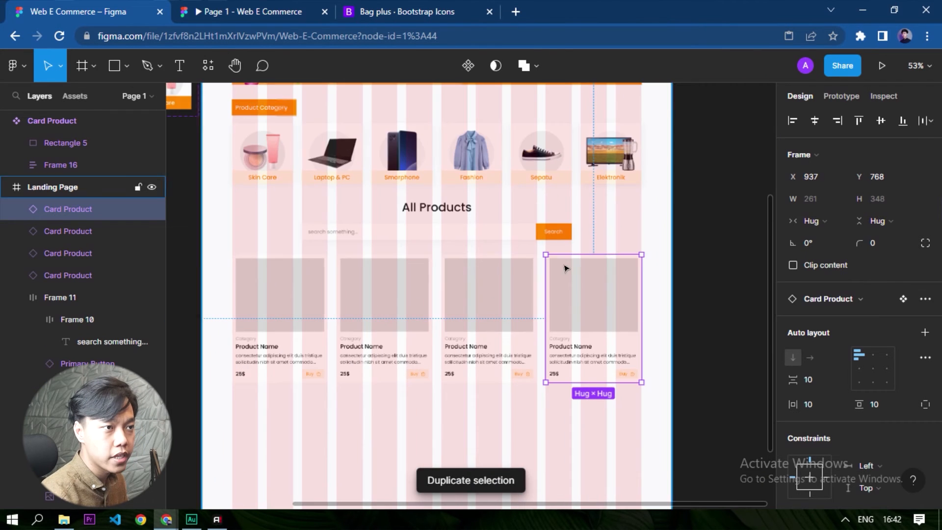
scroll(652, 382, "down", 3)
left_click_drag(721, 310, 353, 272)
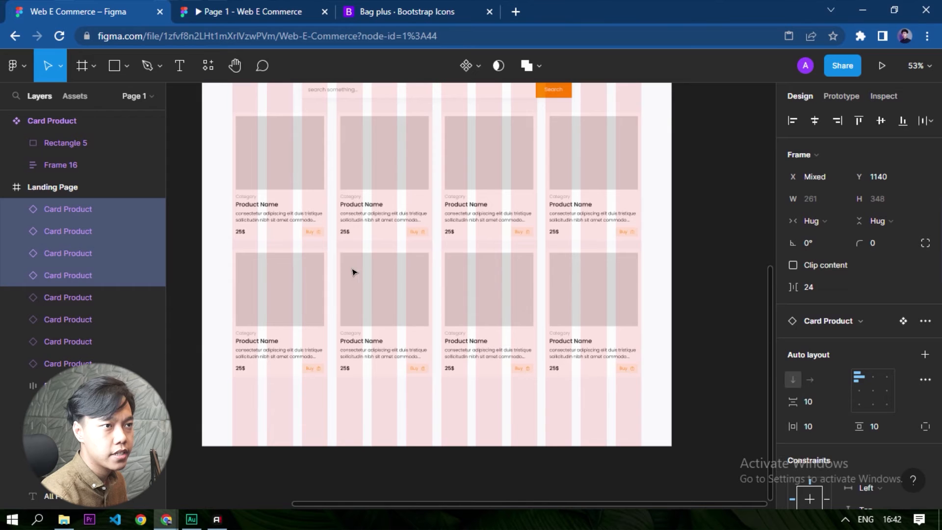
Hide the 12-column layout grid on the Landing Page frame.
left_click(677, 322)
left_click(659, 384)
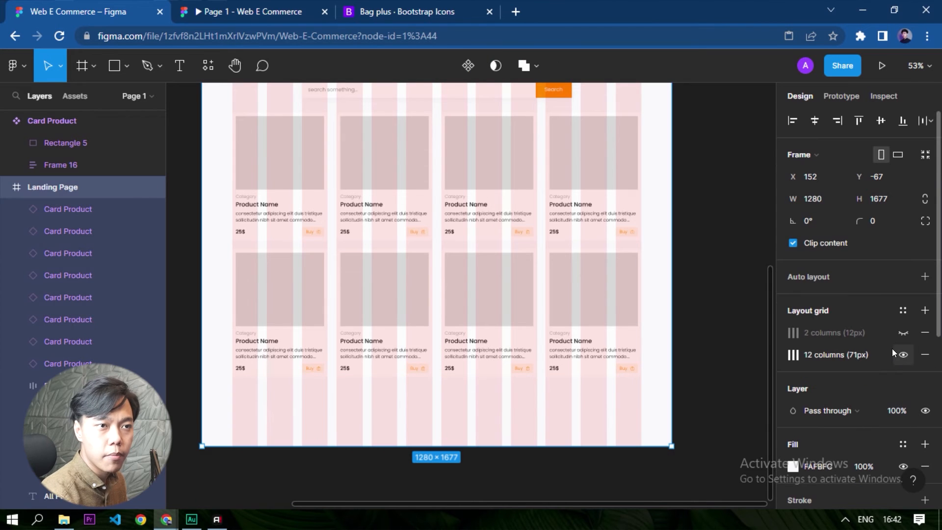
left_click(894, 351)
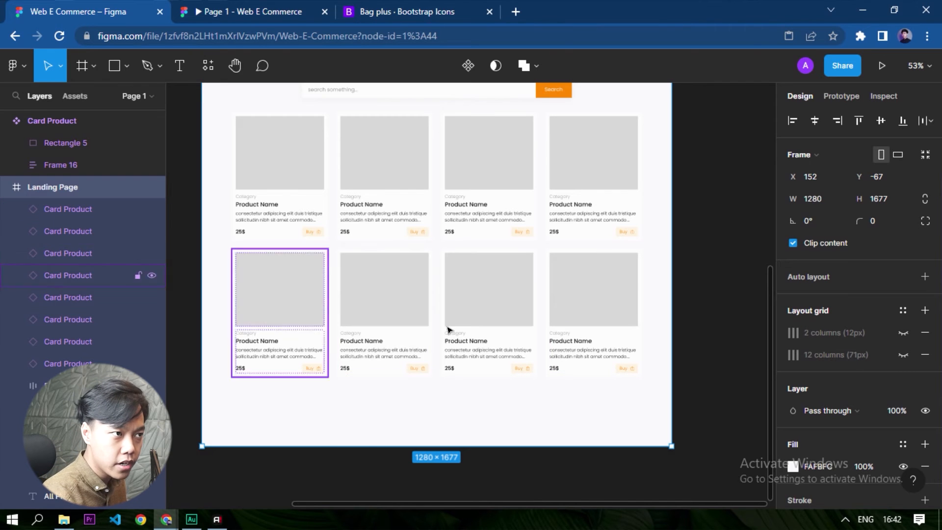
Add a drop shadow with Y 10 and blur 20 to all eight product cards.
left_click_drag(721, 389, 226, 143)
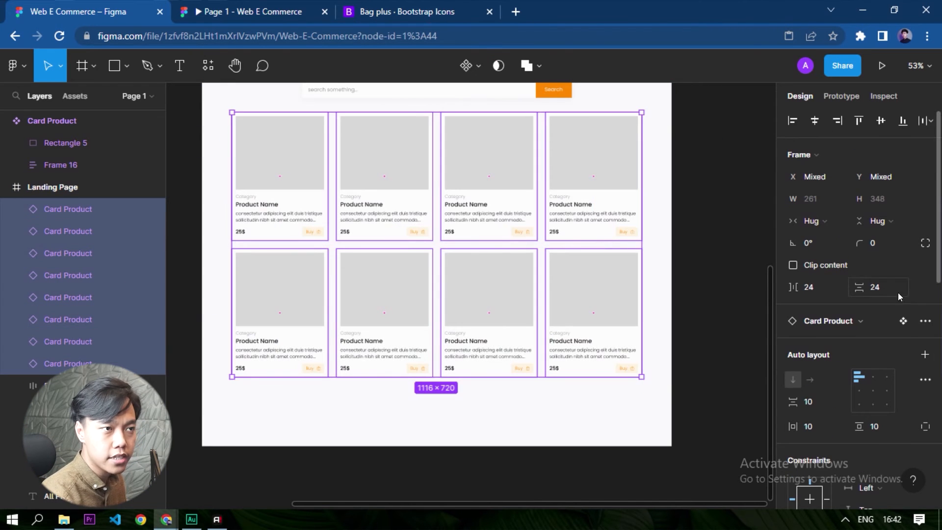
scroll(887, 294, "down", 10)
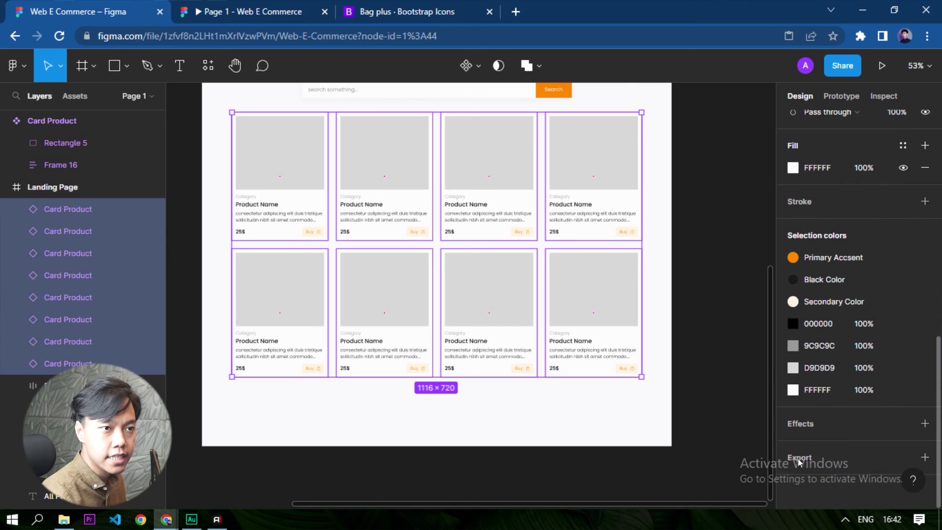
left_click(803, 425)
left_click(792, 423)
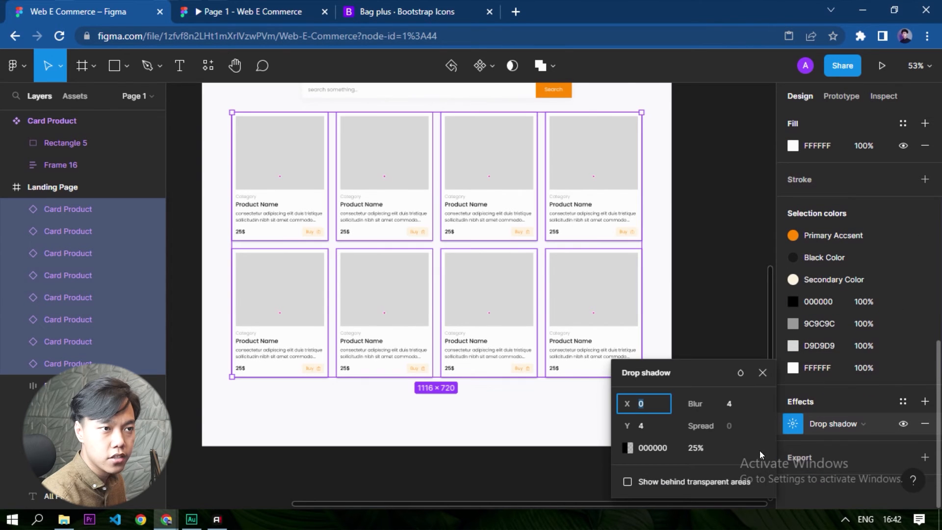
left_click(656, 425)
type("10")
key("Return")
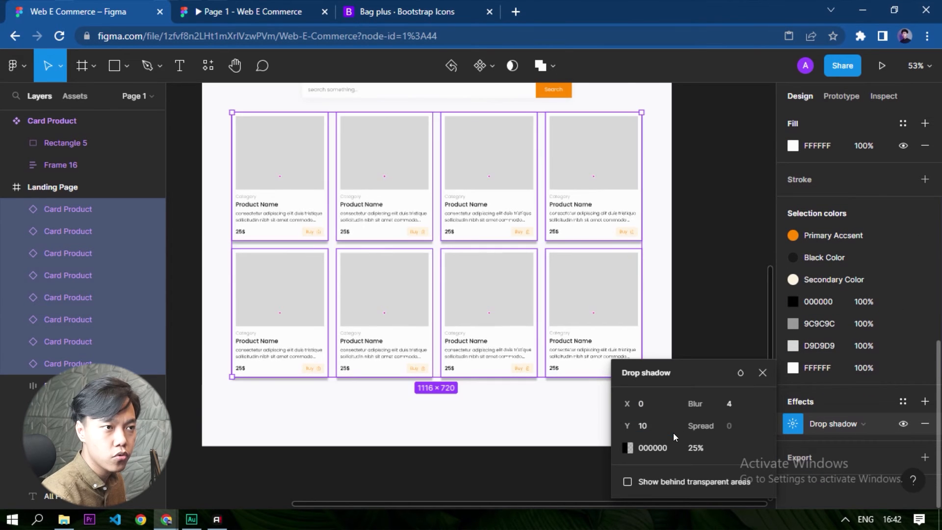
left_click(728, 404)
type("20")
key("Return")
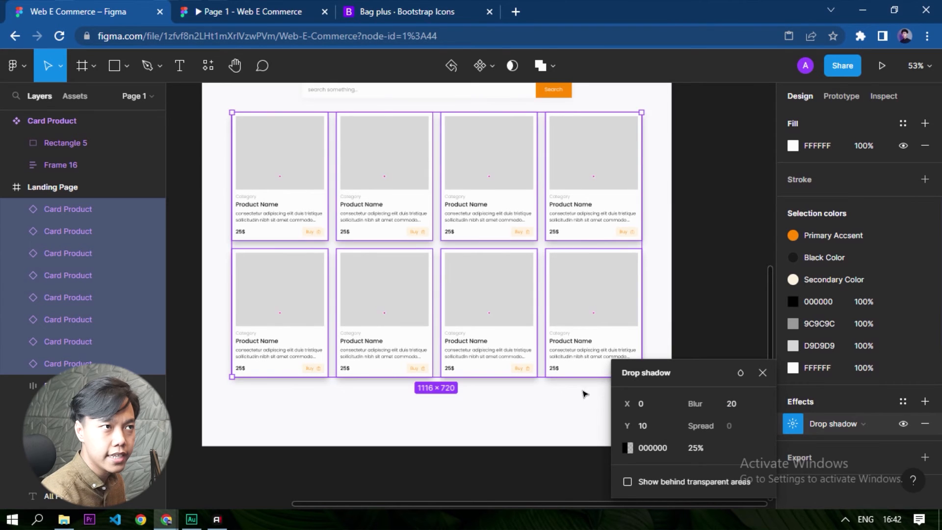
scroll(516, 311, "up", 3)
left_click(718, 279)
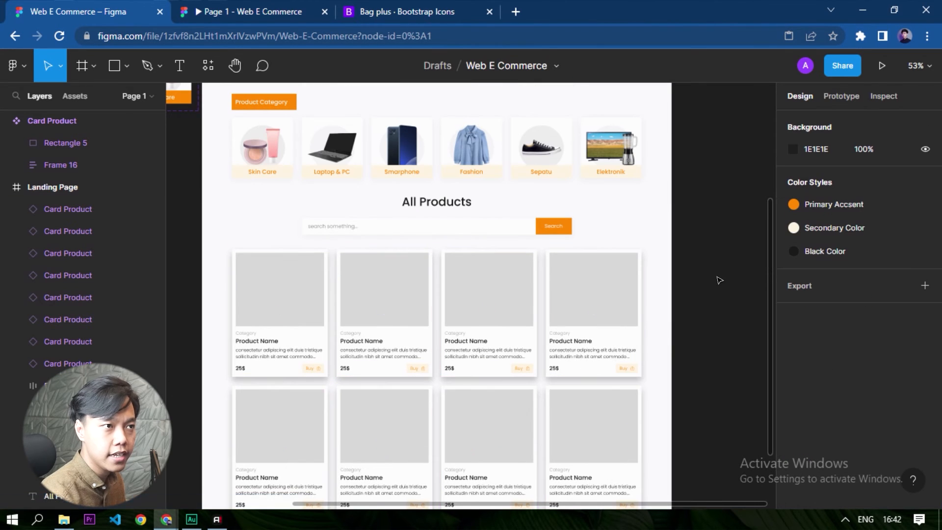
Check the drop shadow colour and opacity used on the search bar.
left_click(463, 225)
scroll(852, 347, "down", 5)
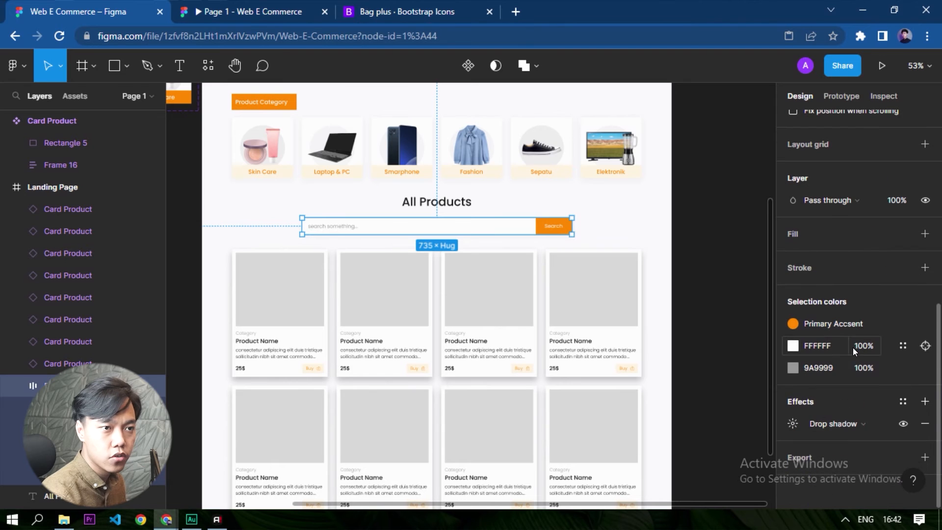
left_click(799, 422)
left_click(642, 446)
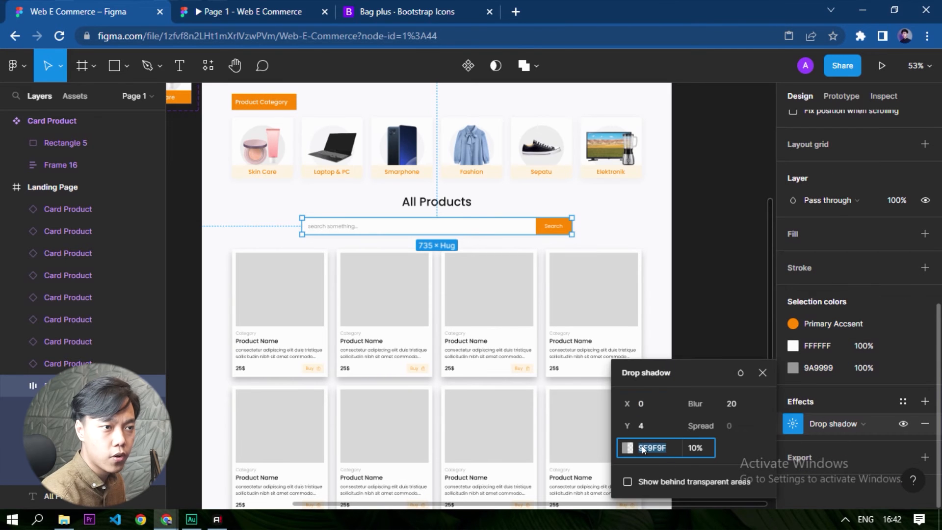
left_click(715, 314)
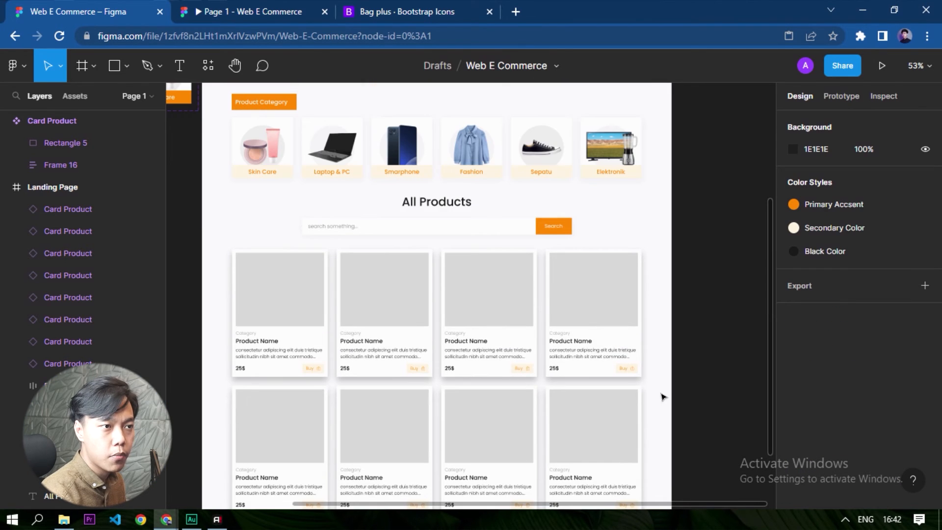
Set the drop shadow of all eight product cards to colour 9F9F9F at 10% opacity.
left_click_drag(688, 475, 230, 247)
scroll(863, 319, "down", 5)
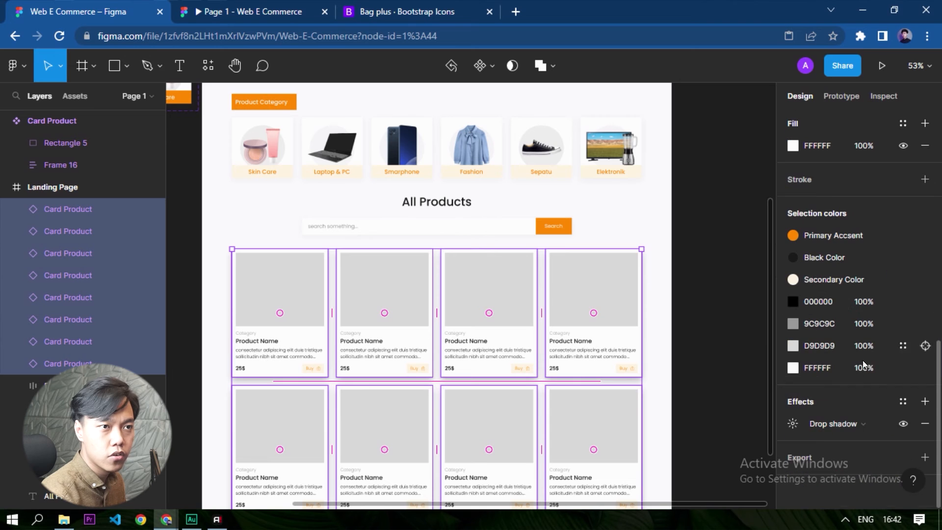
left_click(793, 423)
left_click(673, 445)
type("9F9F9F")
key("Tab")
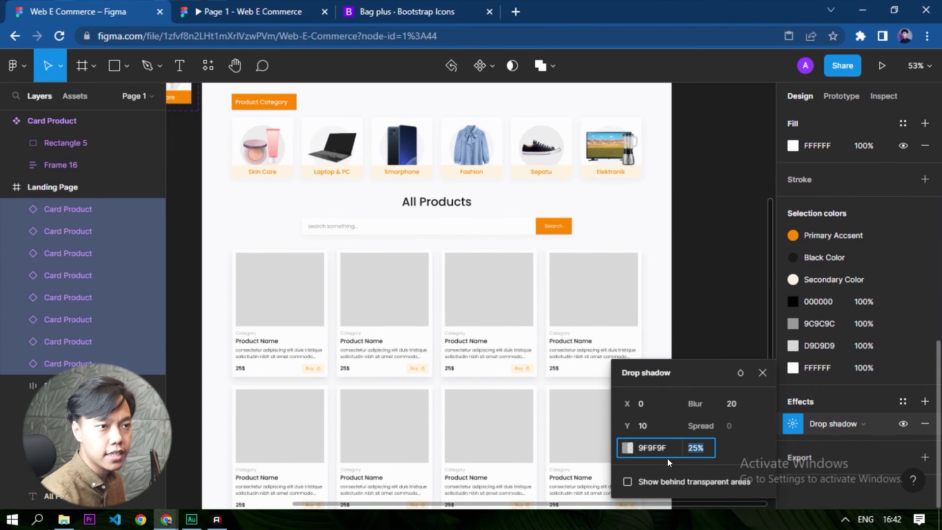
type("10")
key("Return")
left_click(731, 301)
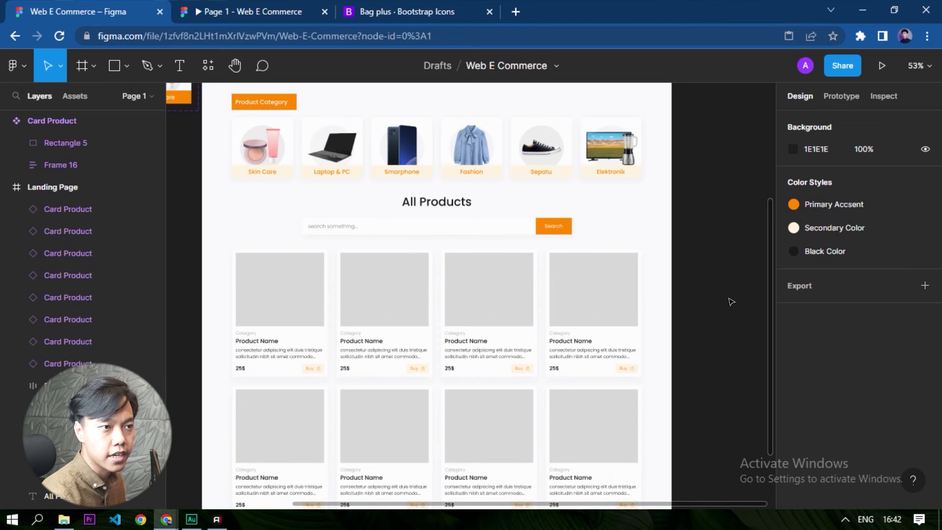
Select the image placeholders of the first two cards in the upper row and run the Content Reel plugin.
scroll(668, 280, "down", 6)
scroll(488, 351, "up", 5)
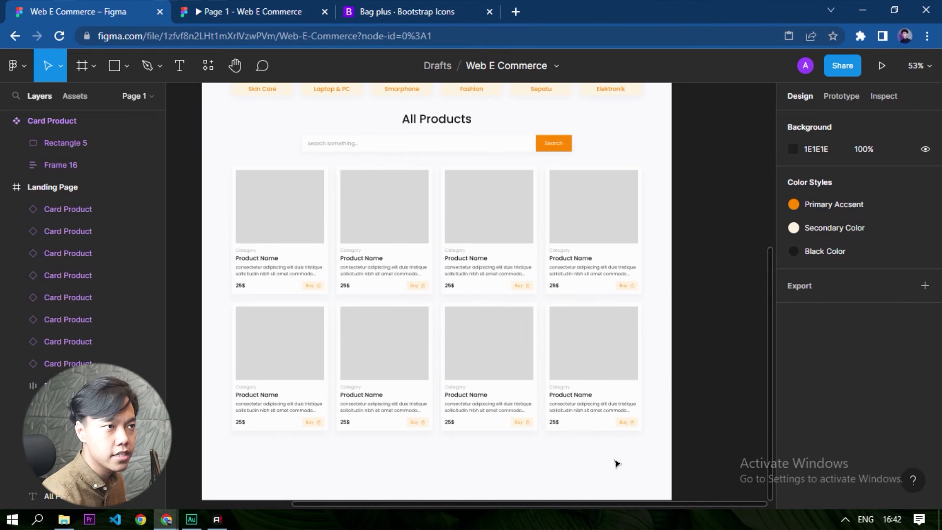
scroll(660, 381, "up", 1)
scroll(657, 372, "down", 3)
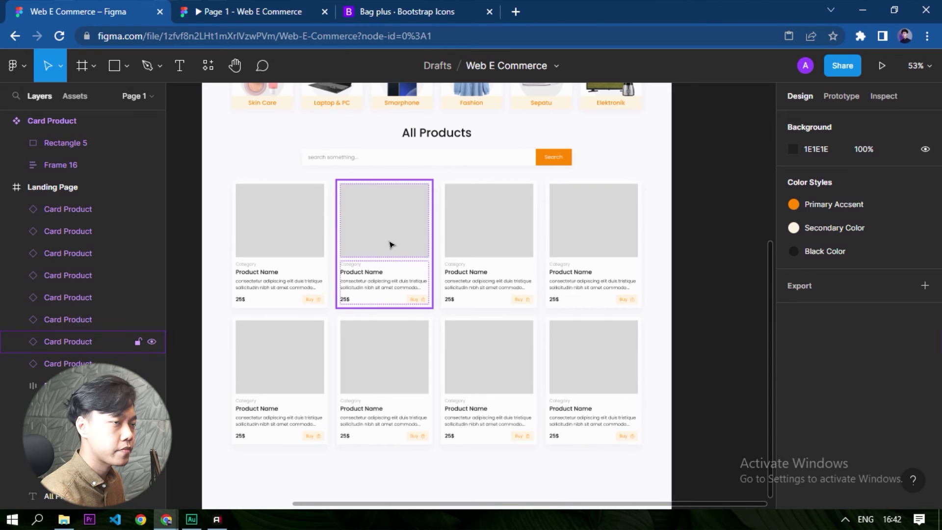
scroll(277, 219, "up", 2)
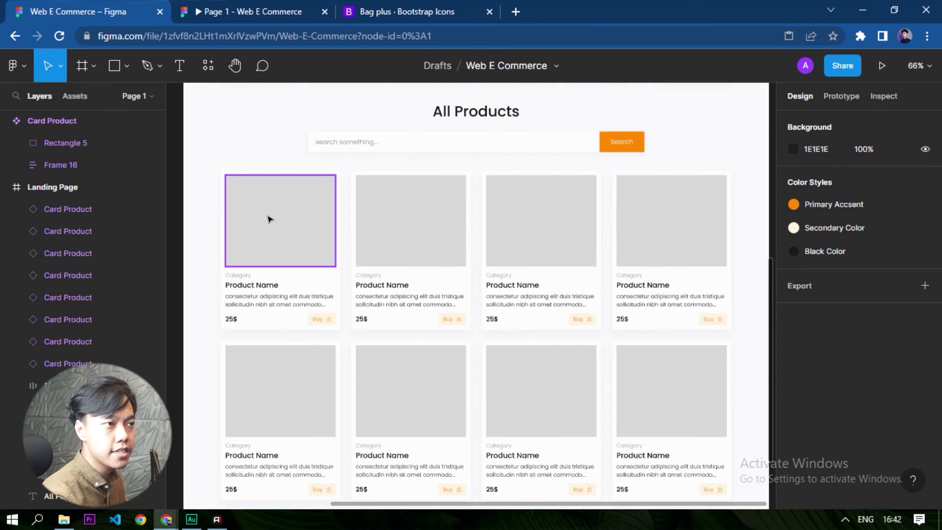
double_click(301, 234)
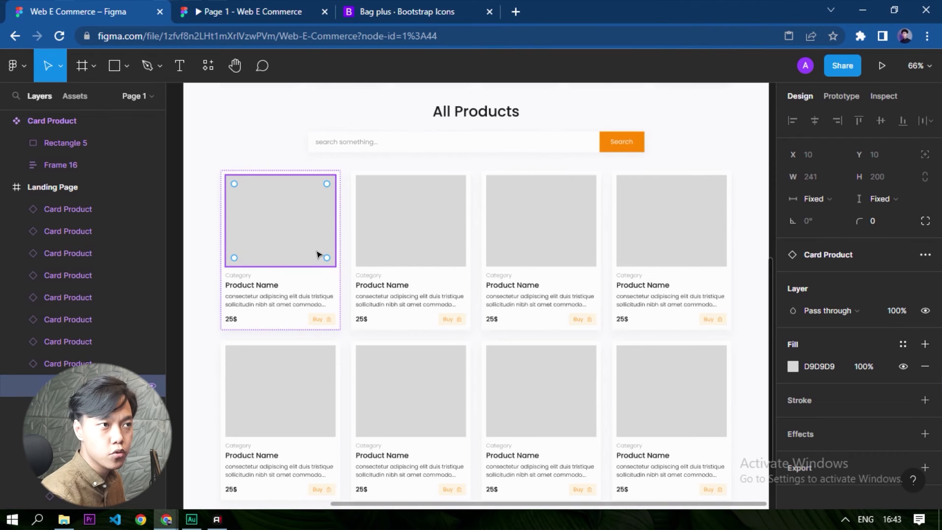
left_click(410, 223)
left_click(287, 212, "shift")
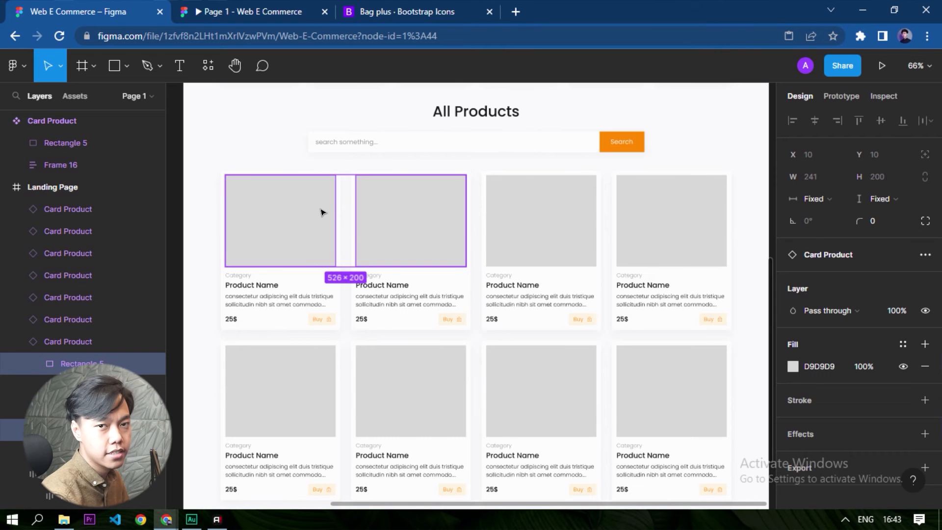
right_click(414, 211)
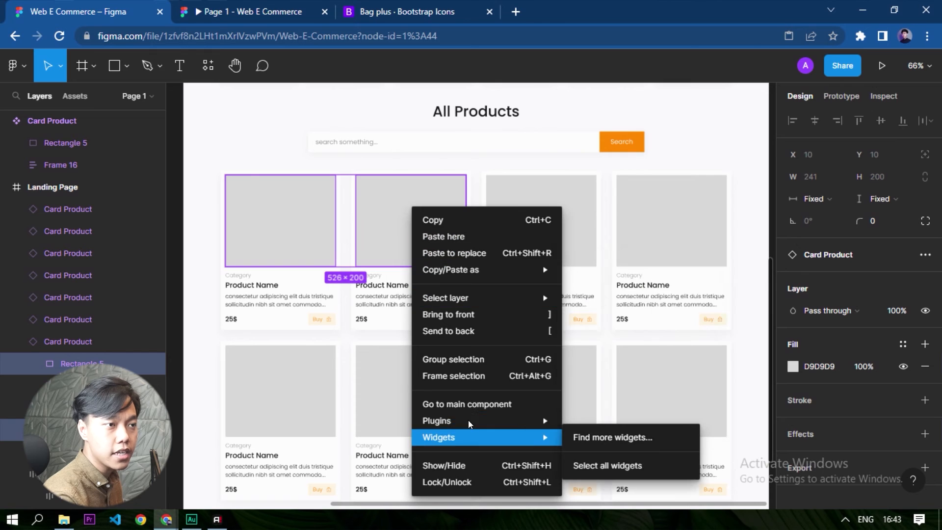
mouse_move(474, 423)
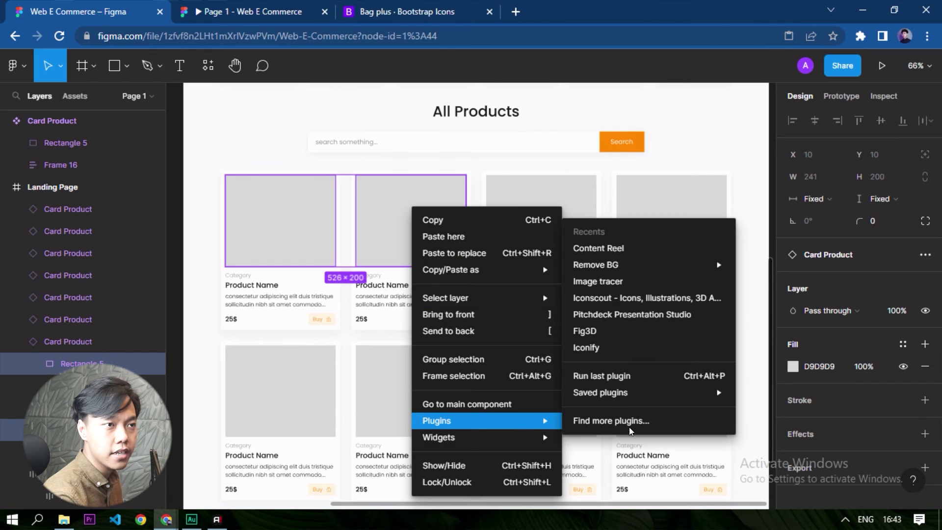
left_click(667, 248)
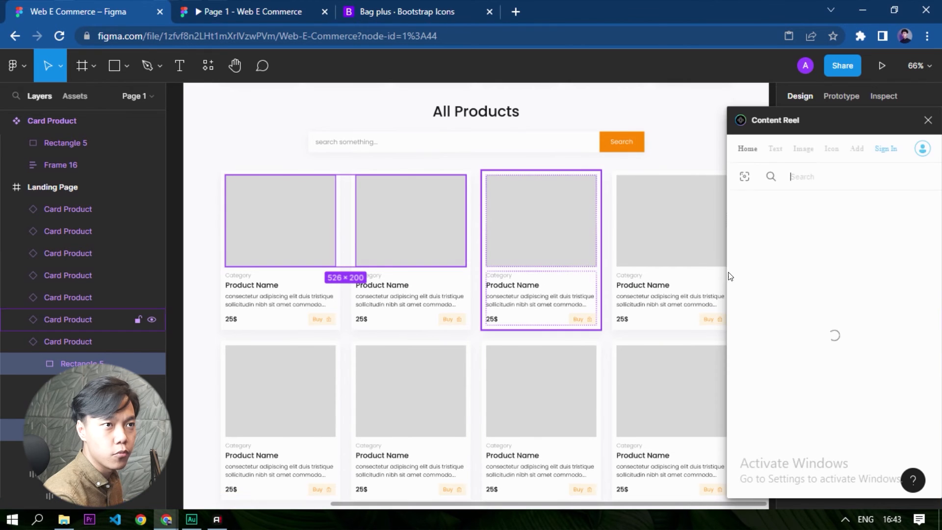
Search Content Reel's images for "laptop" and fill the two selected placeholders from the FShop - Laptop set.
left_click(801, 149)
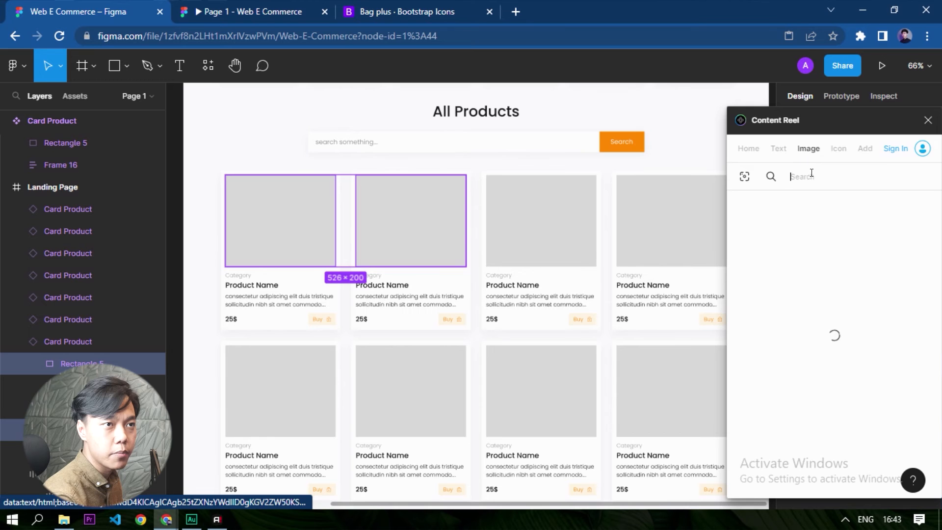
left_click(808, 177)
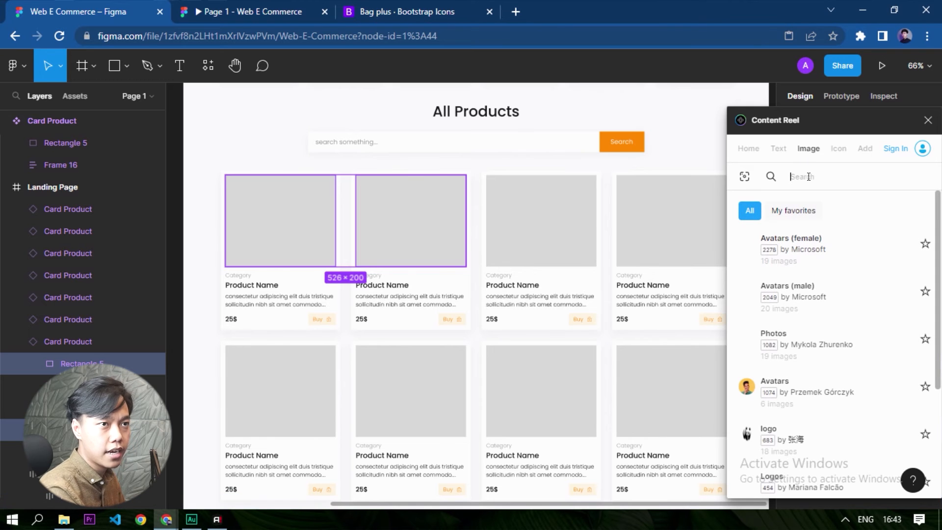
type("laptop")
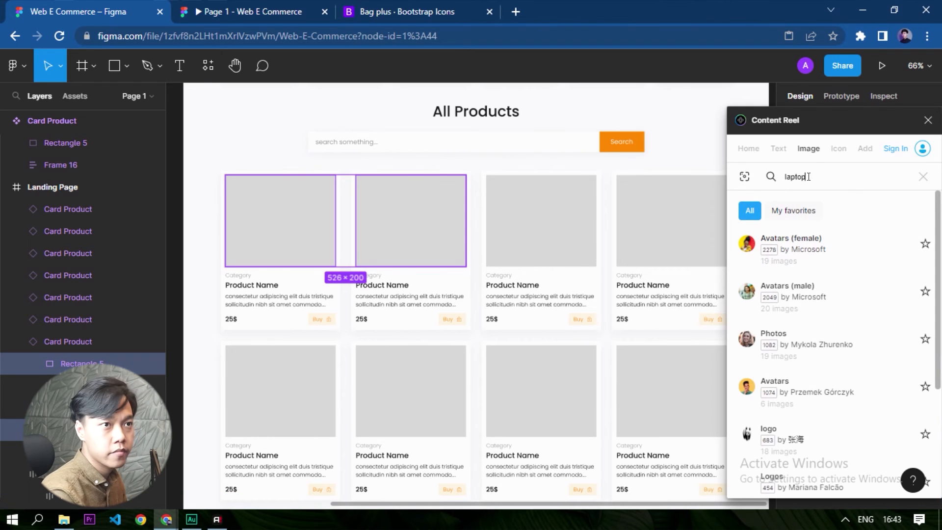
key("Return")
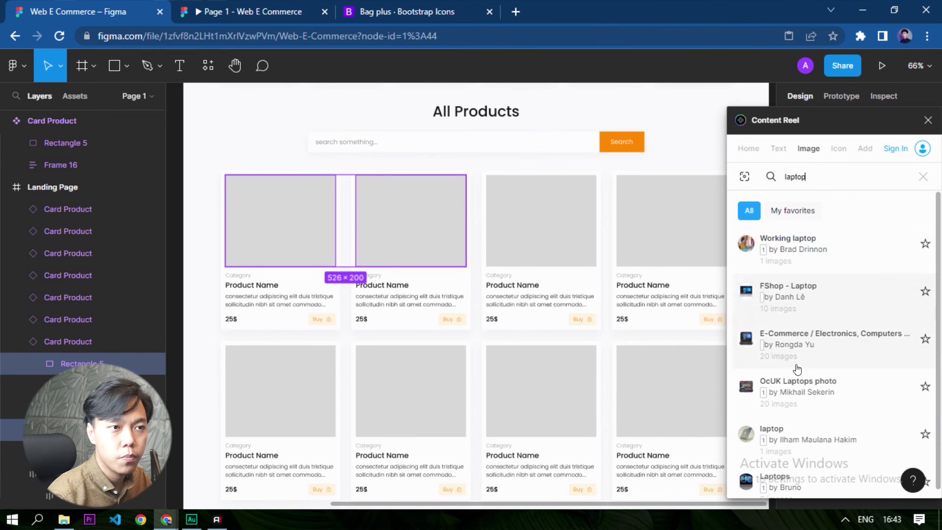
scroll(819, 357, "down", 1)
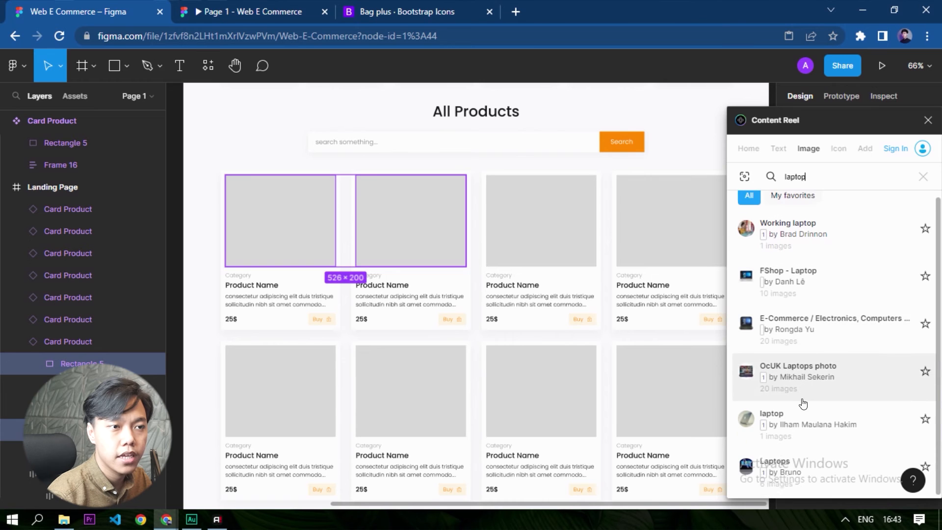
scroll(850, 407, "up", 1)
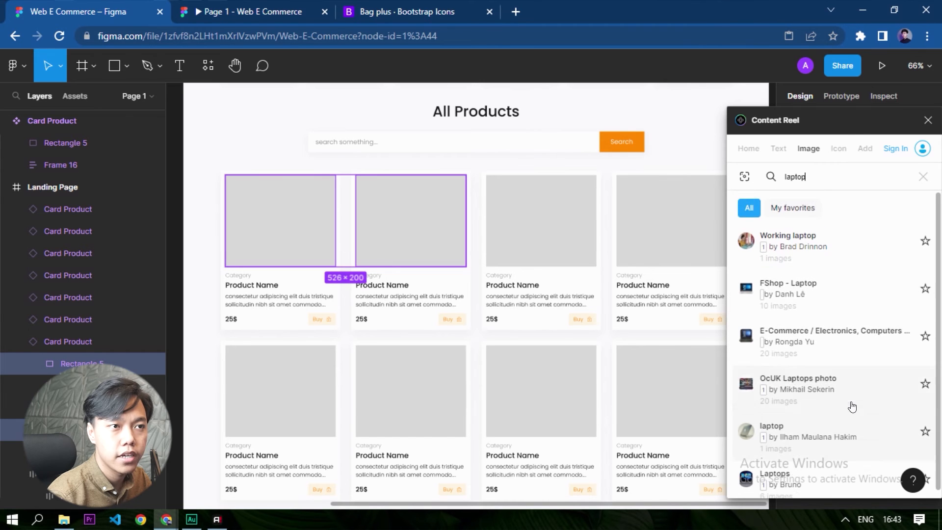
left_click(816, 300)
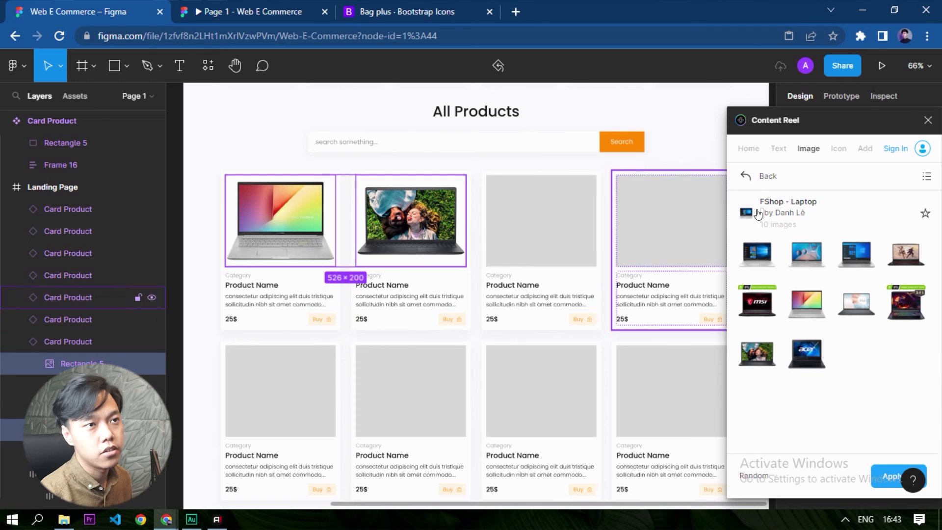
Select the image placeholders of the third and fourth cards in the upper row and search Content Reel's images for "smartphone".
left_click(764, 181)
scroll(227, 296, "down", 3)
scroll(580, 251, "up", 2)
left_click(353, 254)
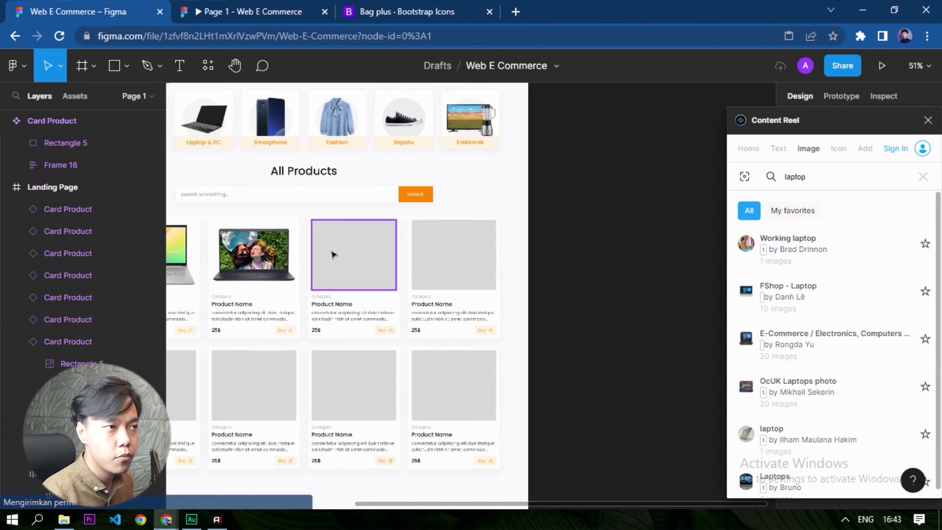
left_click(432, 252, "shift")
double_click(807, 178)
type("smartpho")
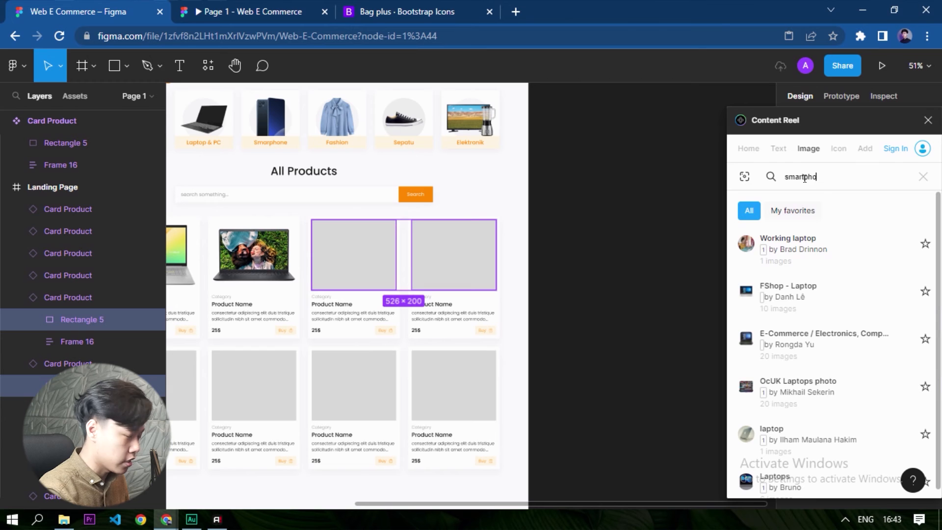
type("ne")
Search Content Reel's images for "hp" and place the pink phone image in the third card's placeholder.
double_click(805, 178)
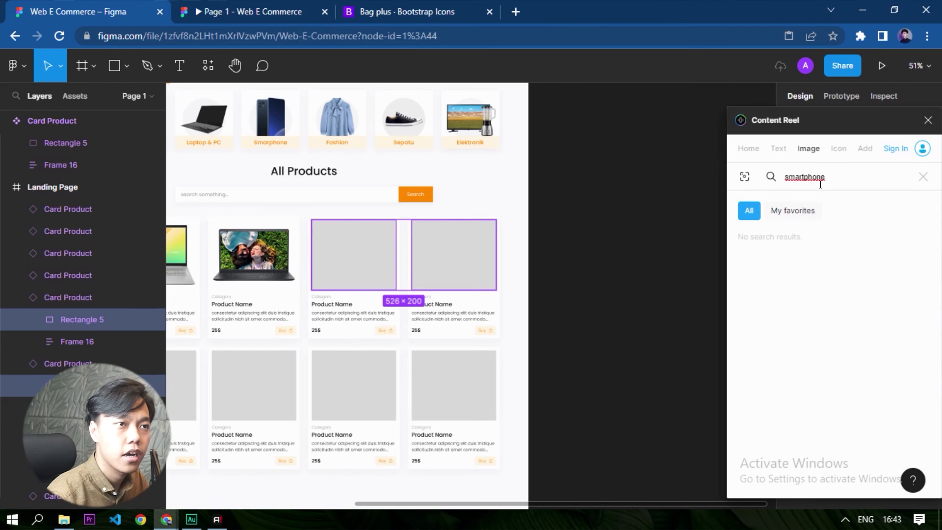
type("hp")
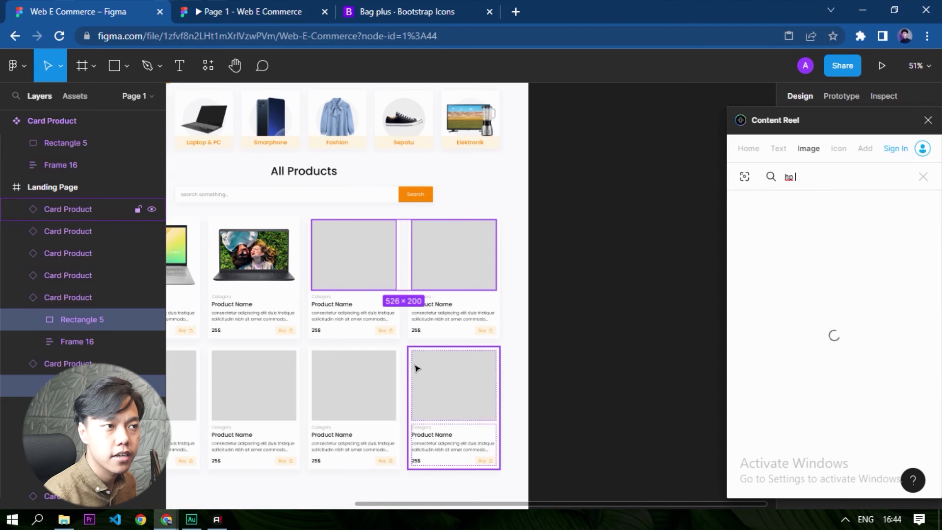
left_click_drag(418, 365, 548, 341)
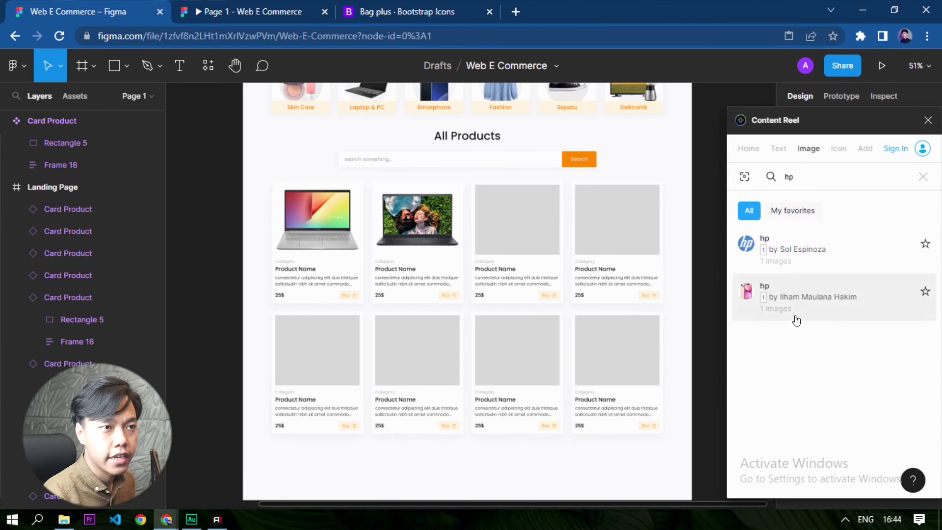
left_click_drag(791, 311, 521, 228)
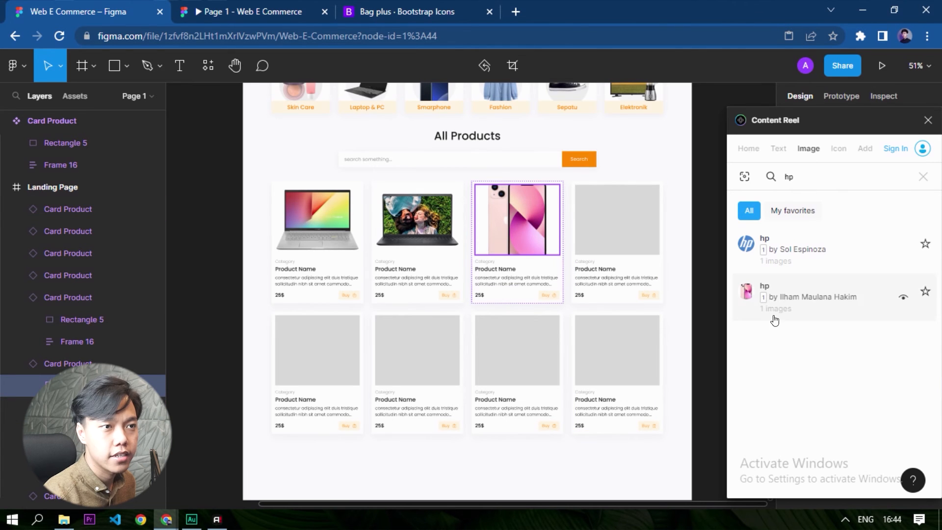
Search Content Reel's images for "iphone" and fill the upper row's fourth card placeholder from the iPhone set.
left_click(924, 183)
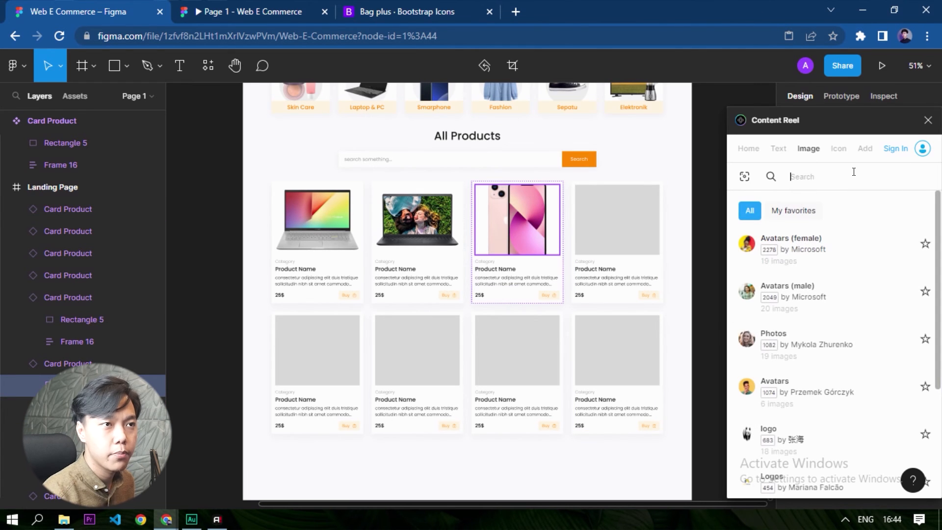
type("iphone")
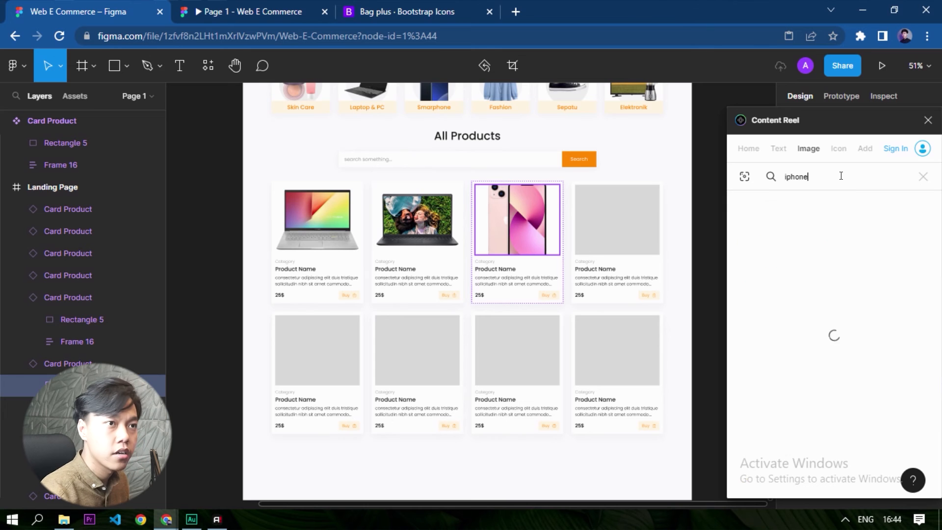
left_click(627, 237)
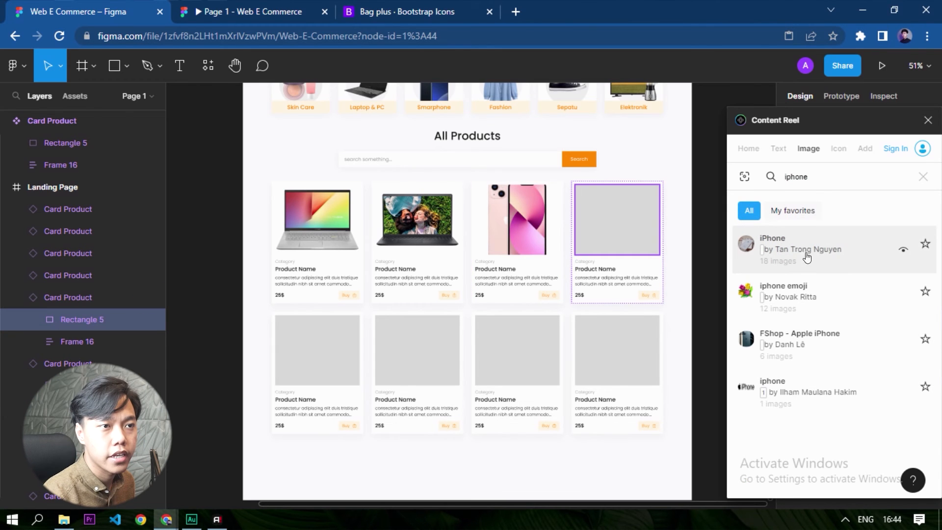
left_click(824, 331)
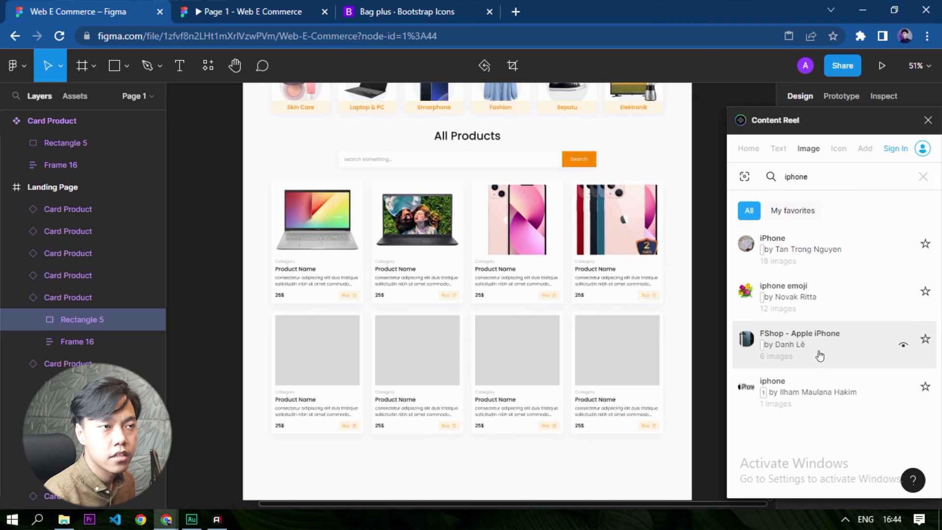
left_click(805, 243)
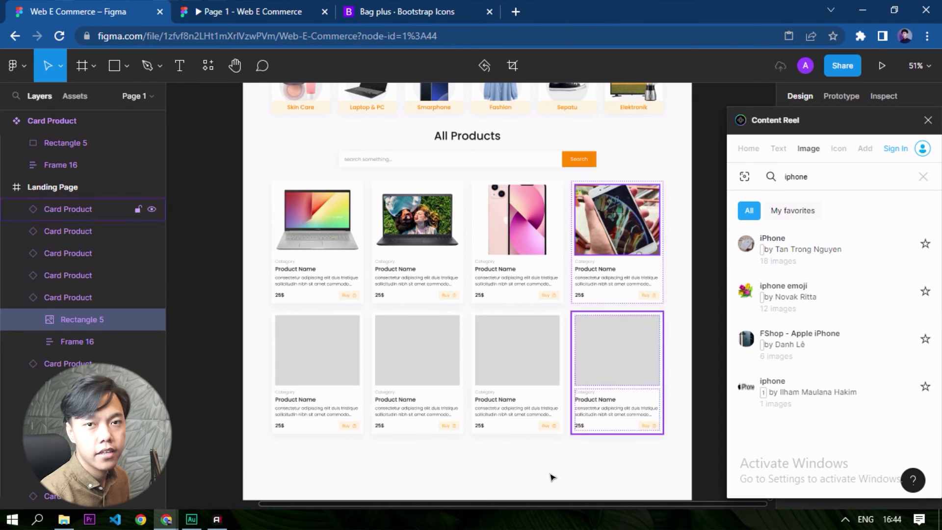
Search Content Reel's images for "fashion" and fill the first two placeholders in the lower row from the Fashion Female set.
double_click(817, 174)
type("fash")
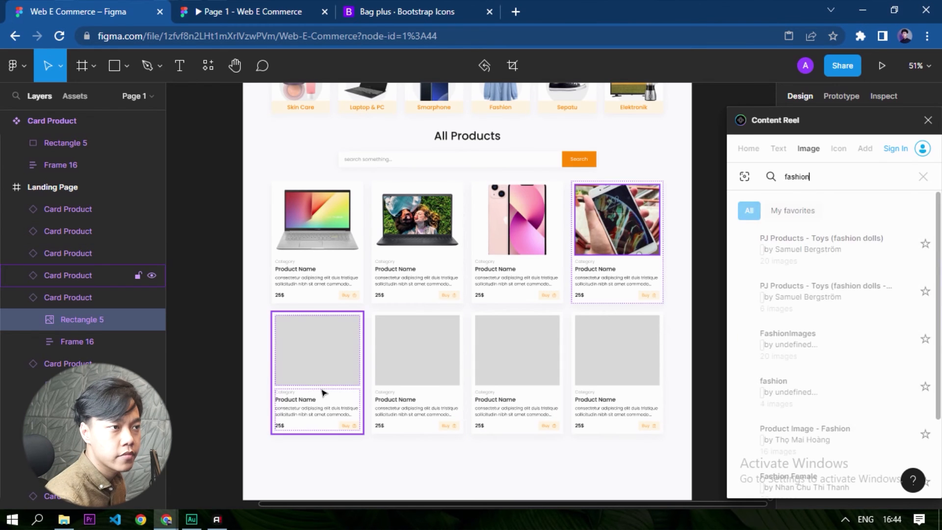
left_click(361, 474)
double_click(332, 368)
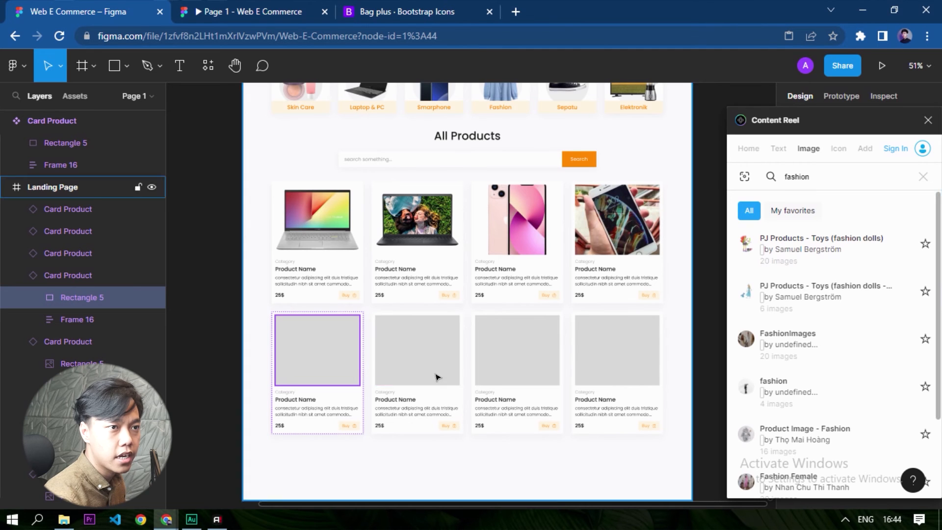
left_click(420, 349, "shift")
scroll(802, 338, "down", 2)
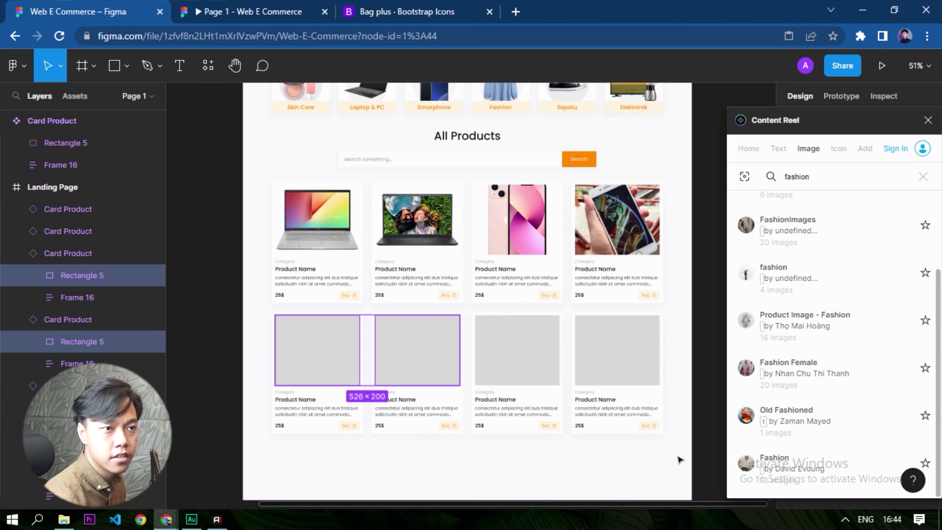
left_click(802, 373)
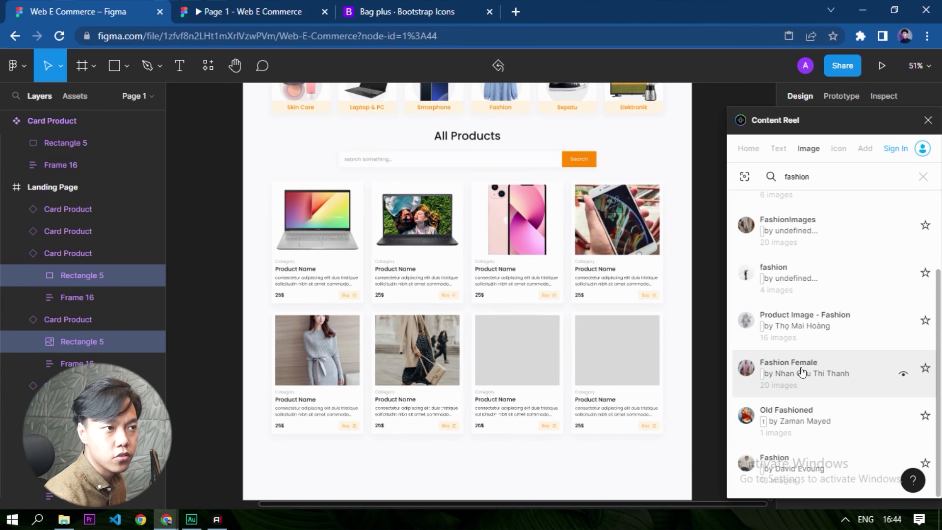
Clear the selection and search Content Reel's images for "elektronik".
left_click(428, 454)
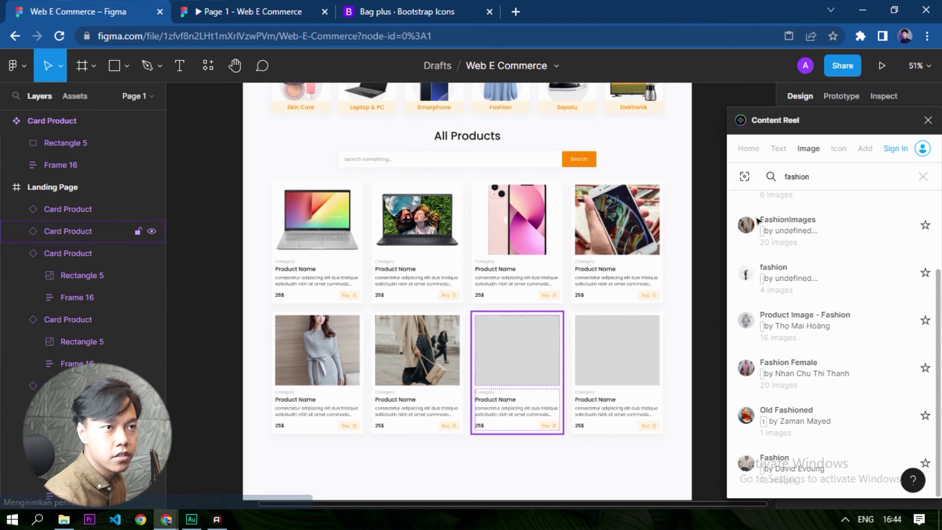
double_click(818, 170)
type("e")
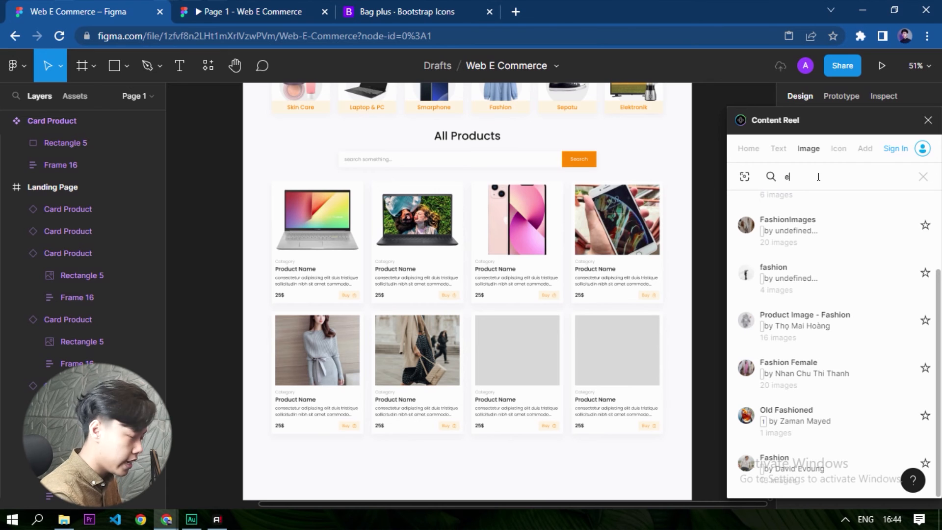
type("lektron")
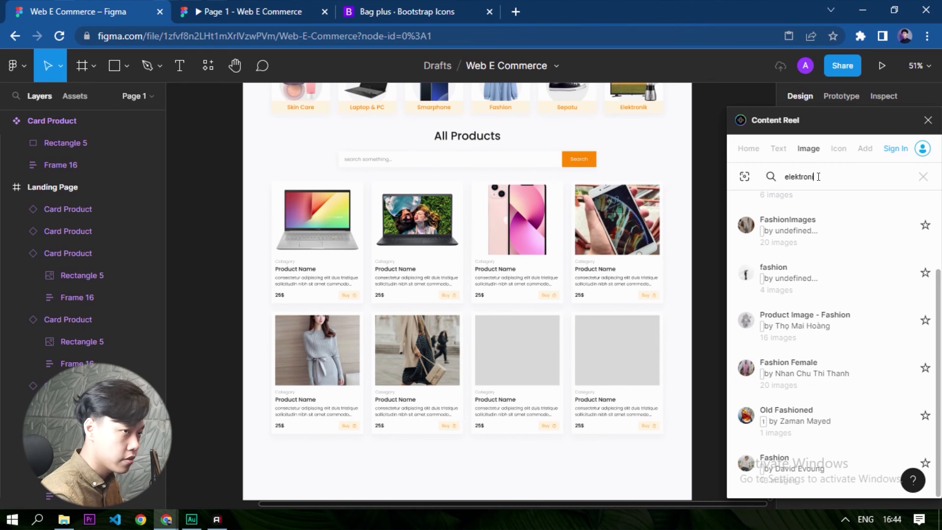
type("ik")
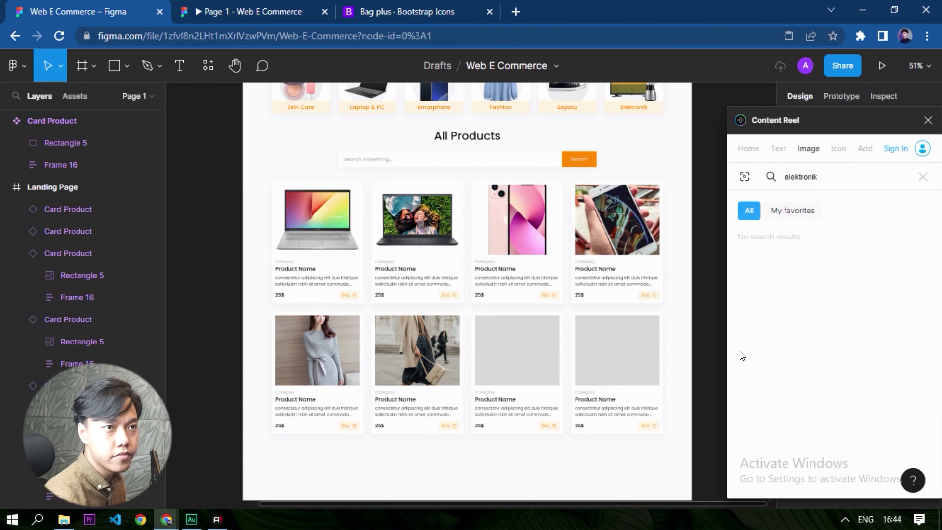
Search Content Reel's images for "electronic" and fill the third and fourth placeholders in the lower row with electronics images.
key("ctrl+a")
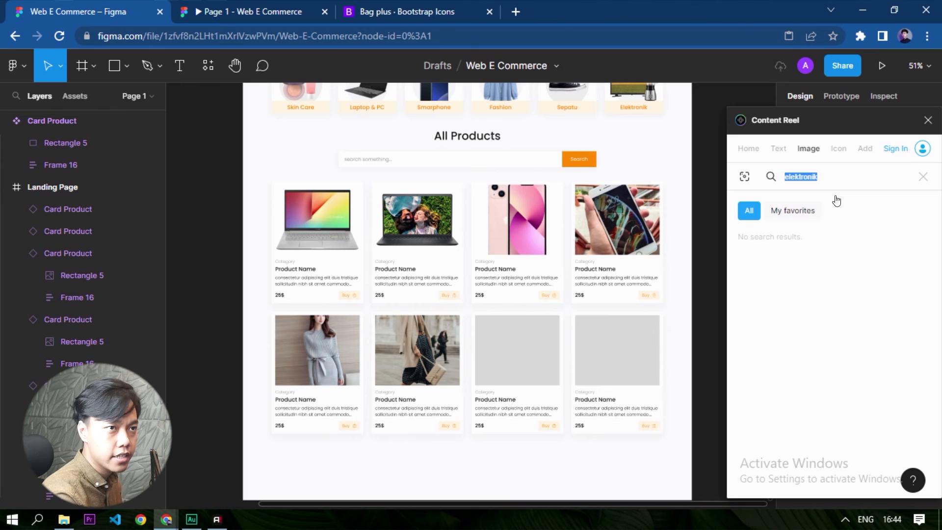
type("electronic")
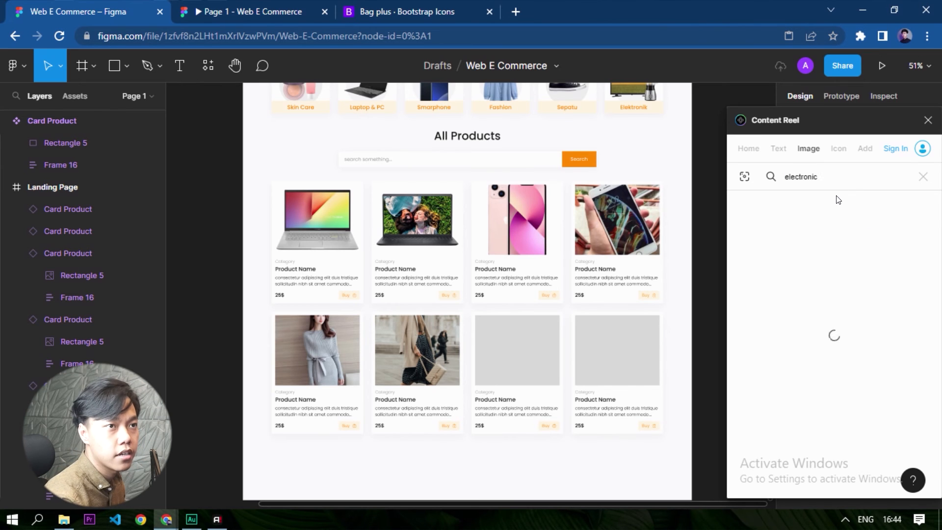
left_click(533, 363)
left_click(628, 374, "shift")
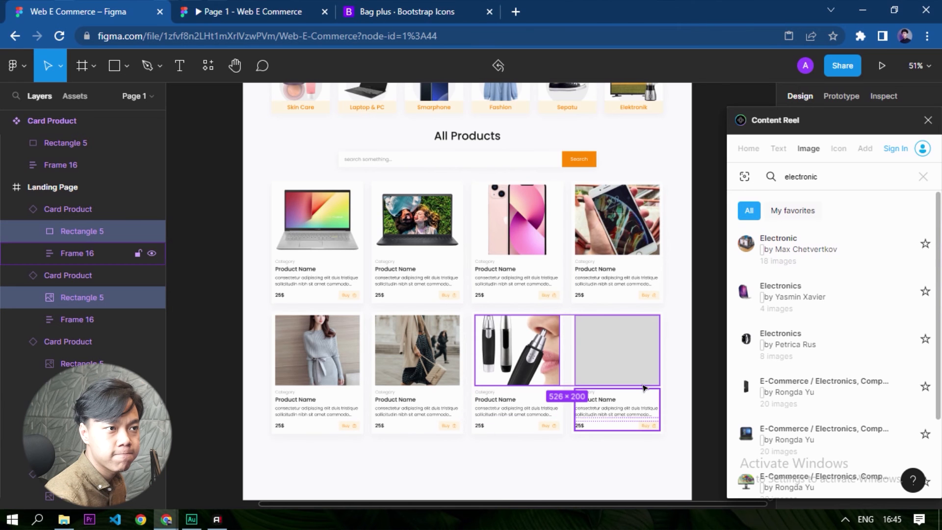
left_click(578, 467)
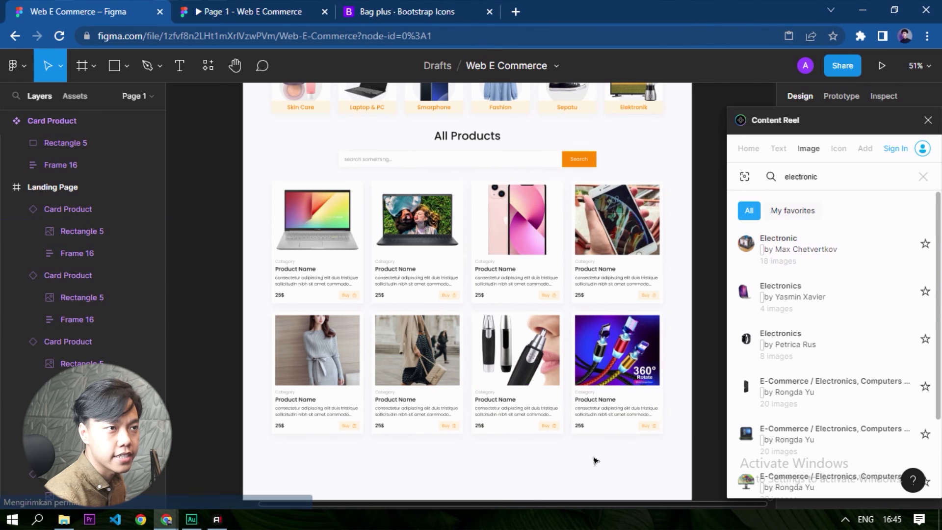
Examine the images and description text of the filled product cards up close.
scroll(542, 351, "up", 5)
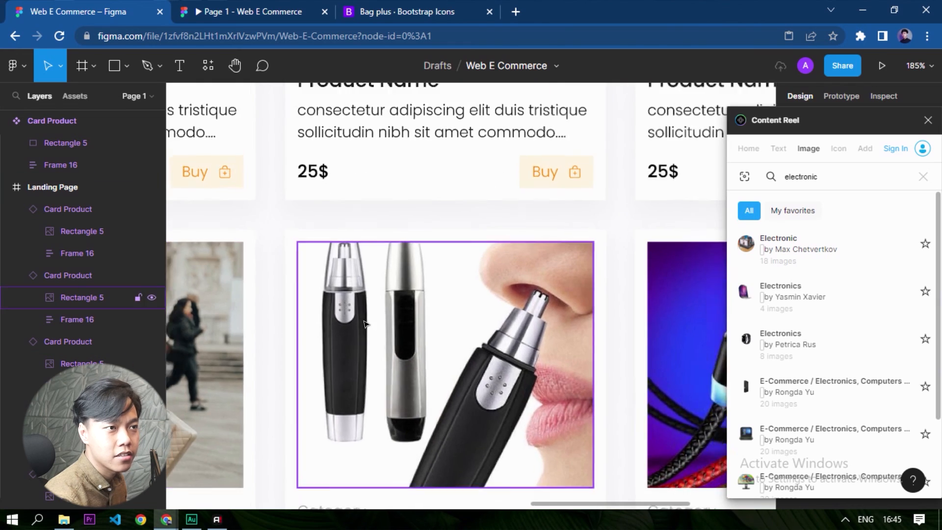
scroll(441, 343, "down", 5)
scroll(575, 325, "up", 5)
scroll(576, 325, "down", 6)
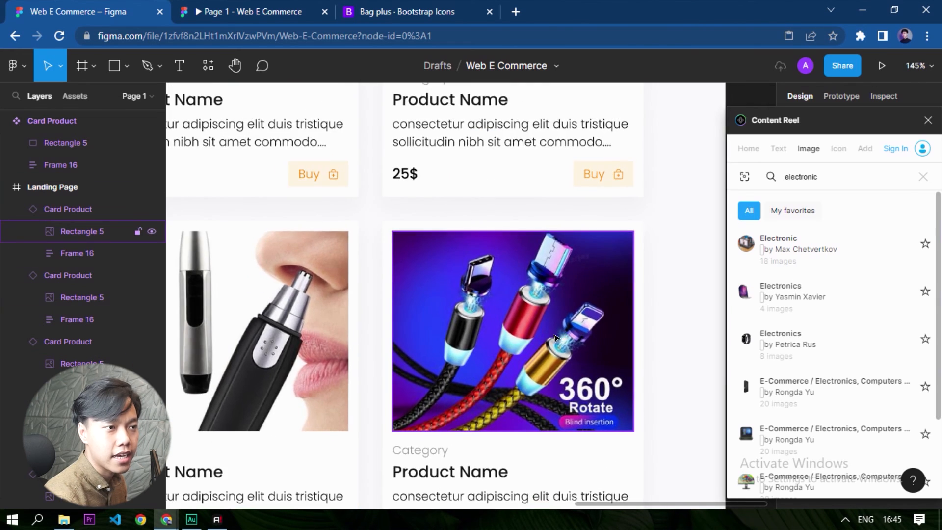
scroll(250, 278, "up", 5)
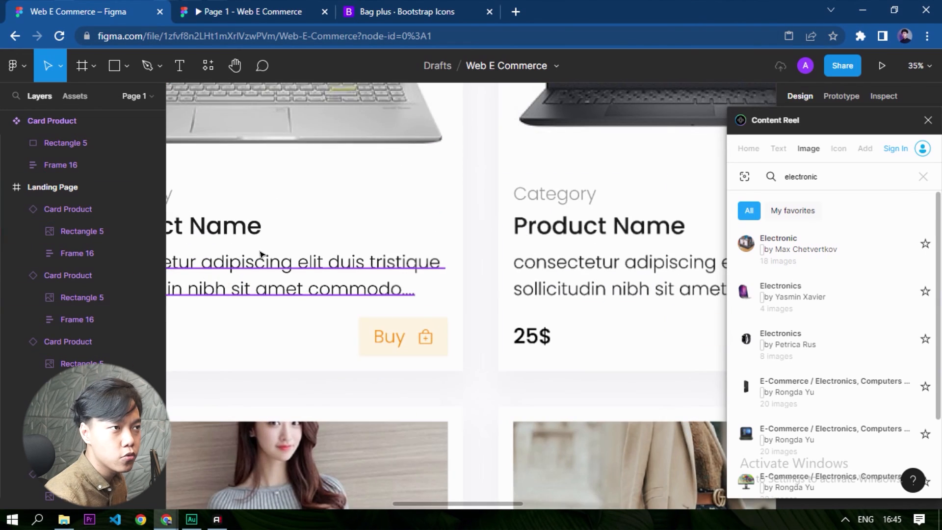
scroll(498, 414, "down", 4)
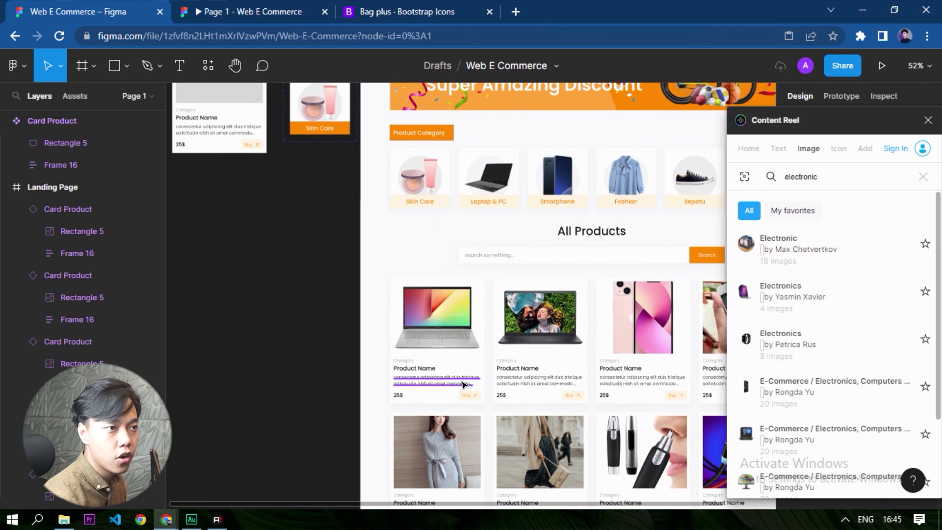
left_click(464, 384, "ctrl")
left_click(248, 329)
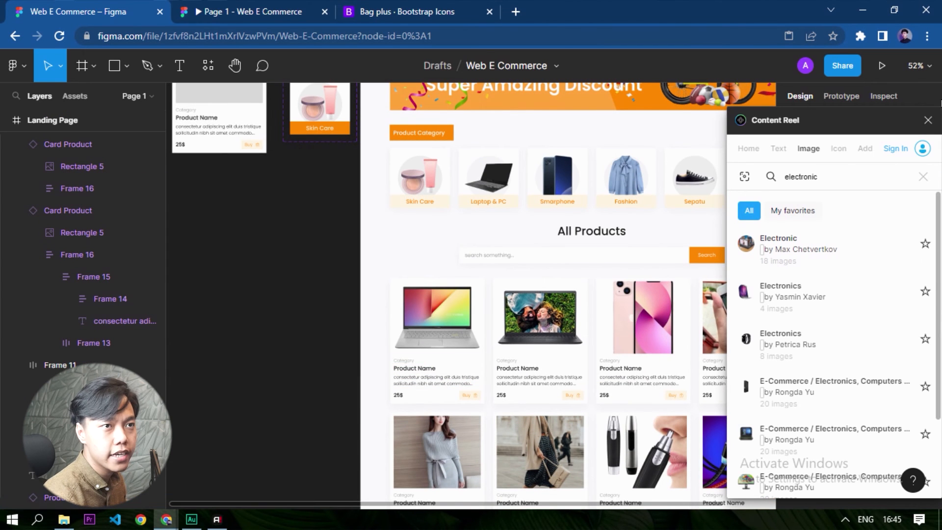
Close the Content Reel plugin and lighten the Black Color style to 2C2C2C.
left_click(928, 119)
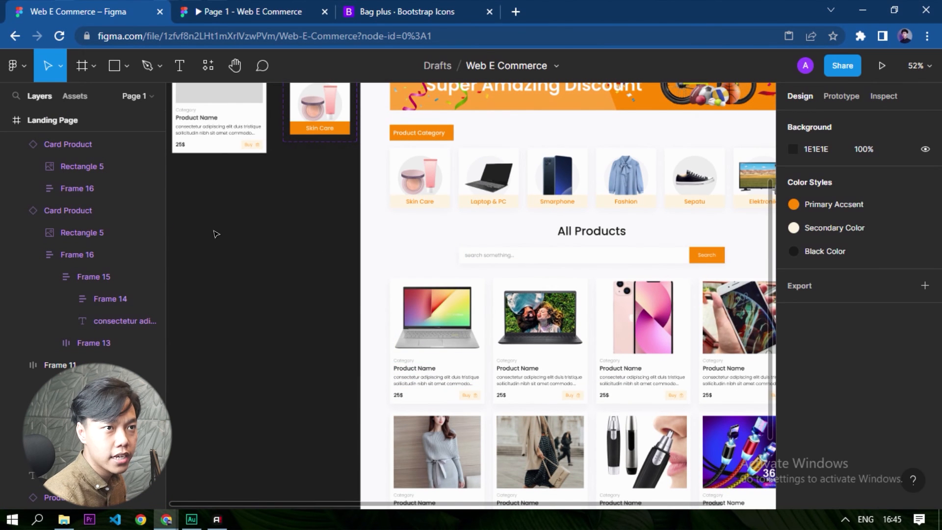
mouse_move(833, 247)
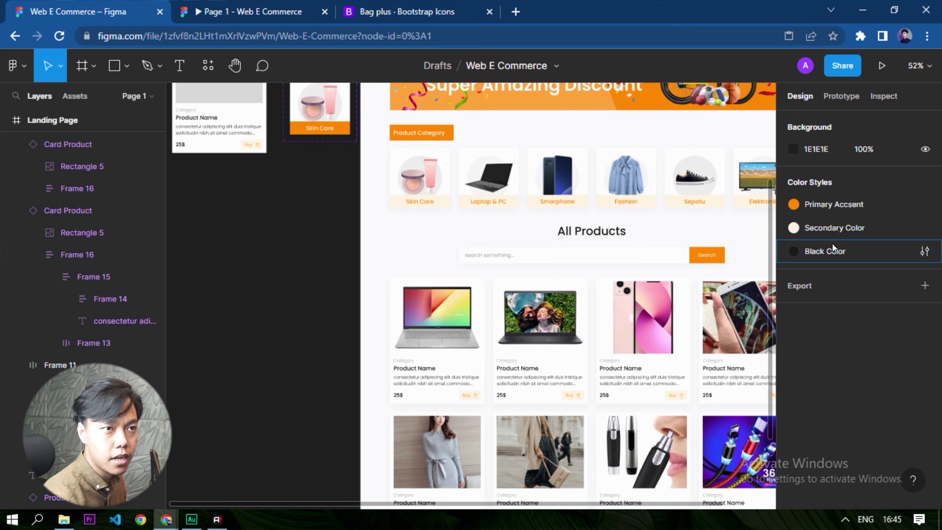
left_click(924, 251)
left_click(627, 452)
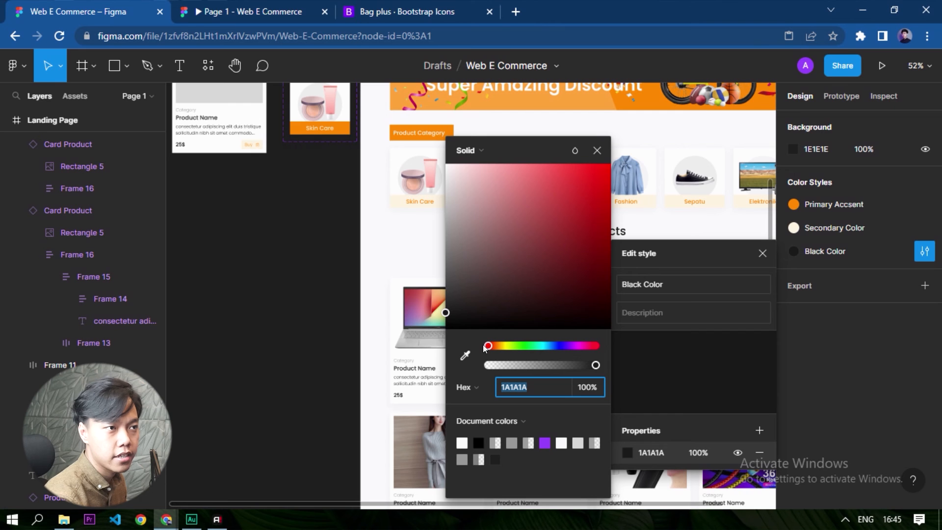
left_click(445, 308)
left_click_drag(445, 309, 445, 300)
scroll(417, 380, "up", 2)
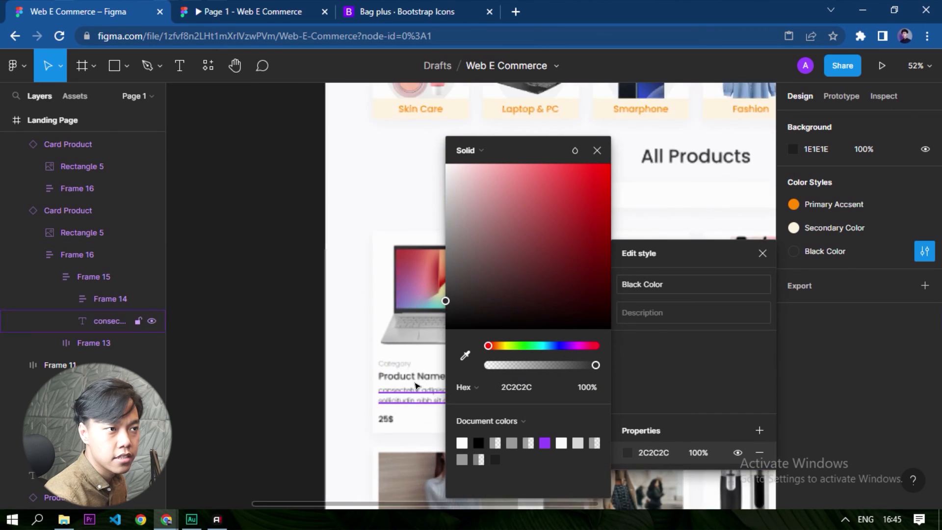
scroll(324, 394, "down", 1)
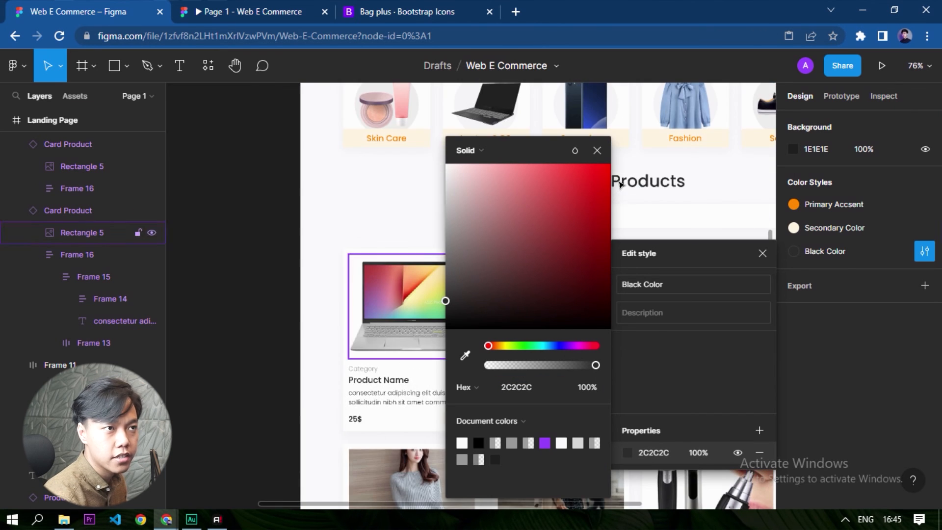
left_click(597, 150)
left_click(762, 253)
Check the fill style of the second card's Product Name text and review the Black Color text across the landing page.
scroll(538, 392, "up", 5)
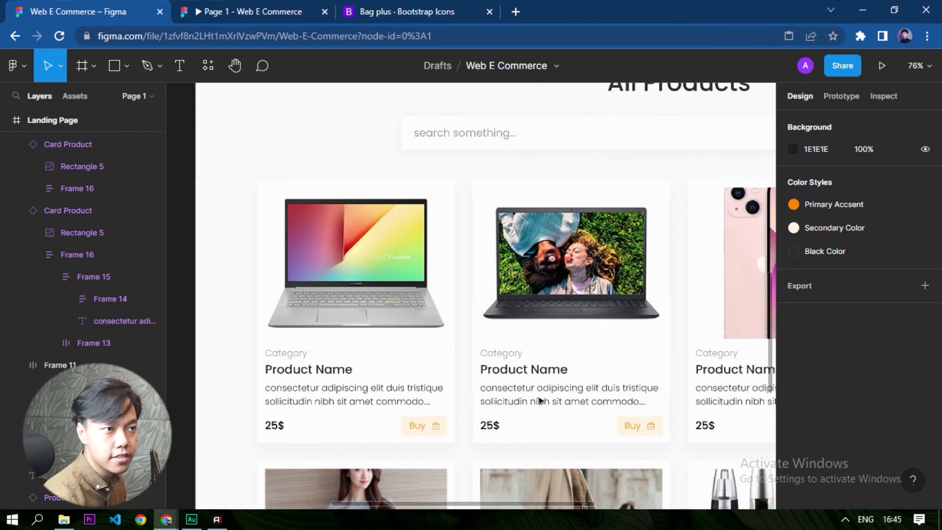
left_click(527, 379, "ctrl")
scroll(887, 361, "down", 3)
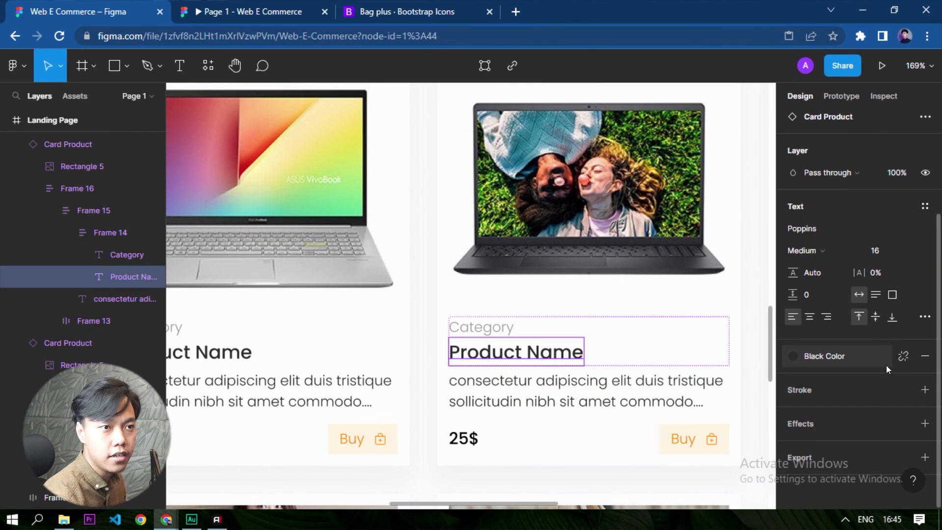
scroll(432, 432, "down", 5)
scroll(425, 438, "down", 2)
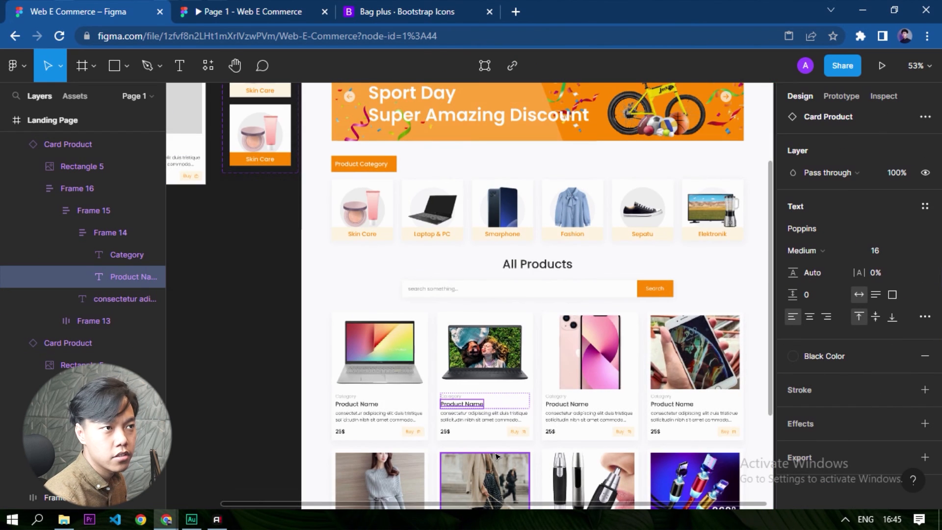
left_click(200, 362)
scroll(342, 361, "down", 2)
scroll(342, 361, "down", 3)
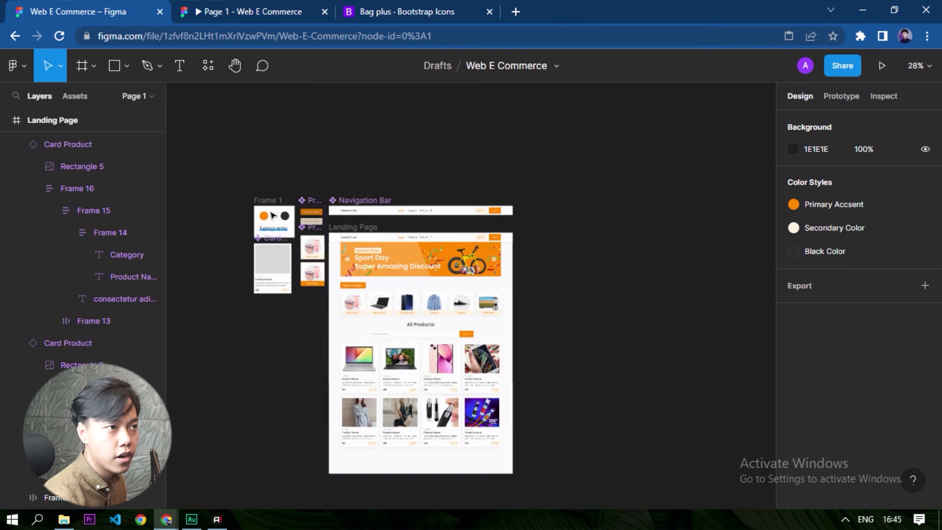
scroll(413, 211, "up", 2)
scroll(412, 211, "up", 1)
scroll(436, 417, "up", 3)
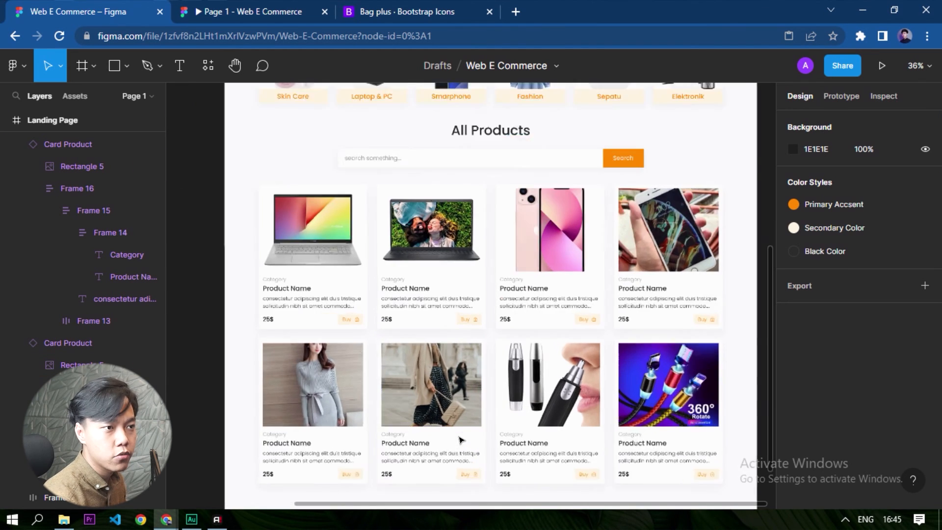
Examine the All Products cards' placeholder text and images up close across both rows.
scroll(591, 471, "down", 1)
scroll(598, 463, "up", 3)
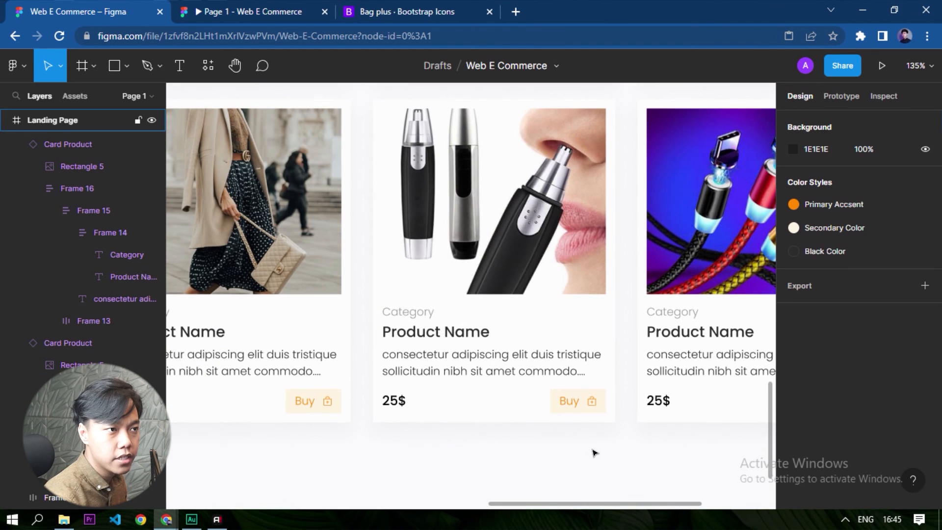
scroll(612, 357, "down", 6)
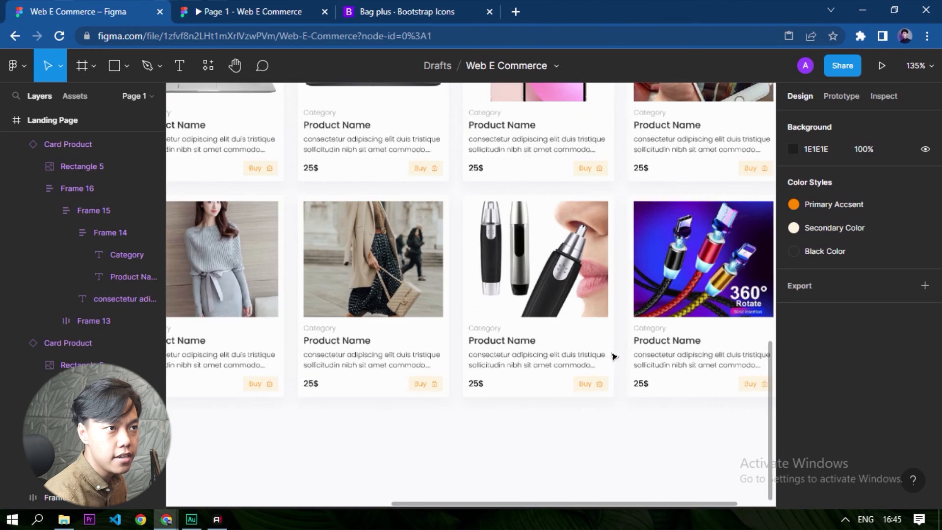
scroll(586, 356, "up", 1)
left_click(447, 431)
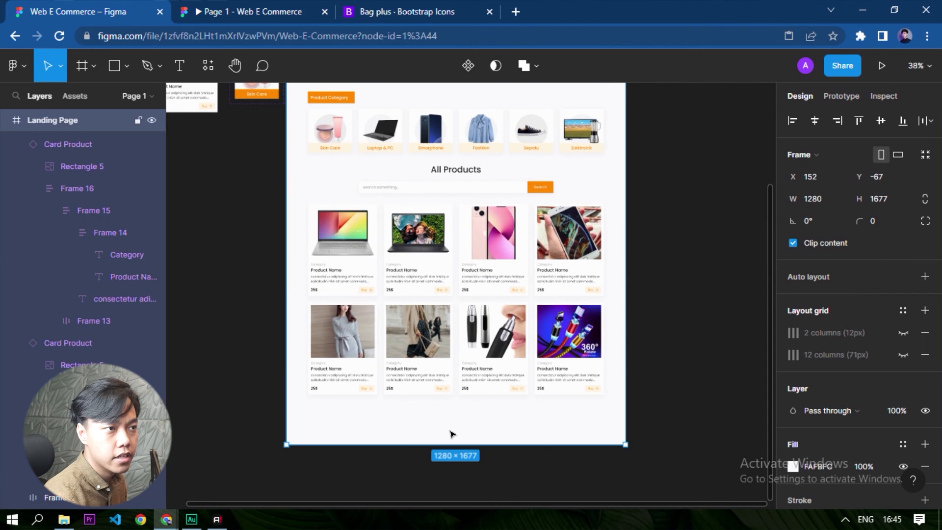
scroll(370, 444, "up", 3)
scroll(370, 444, "up", 4)
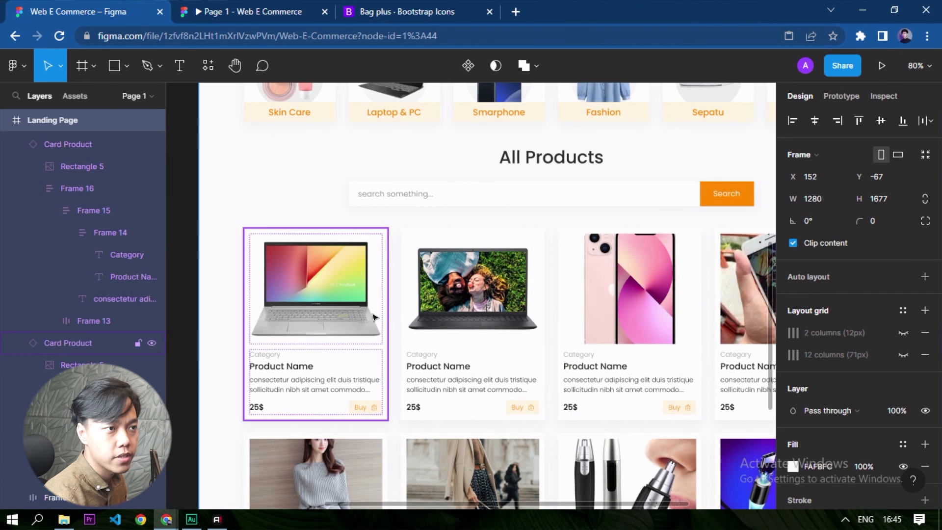
scroll(373, 335, "down", 3)
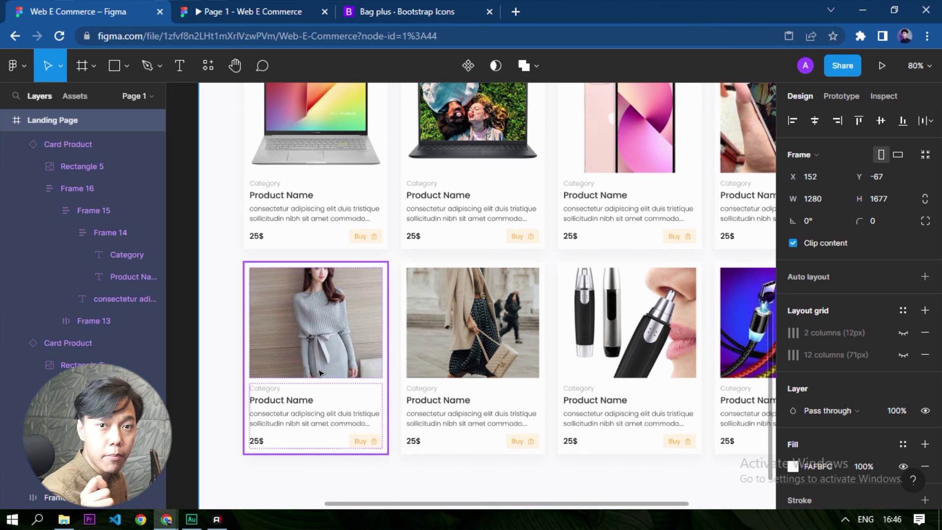
Replace the first product card's category placeholder with "Laptop & PC".
scroll(241, 243, "up", 2)
scroll(259, 242, "up", 4)
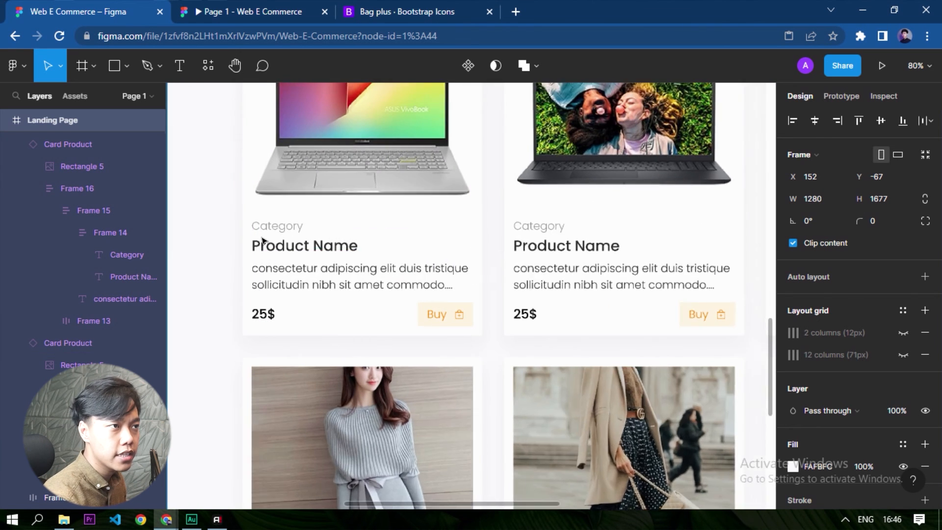
left_click(308, 222, "ctrl")
type("Lap")
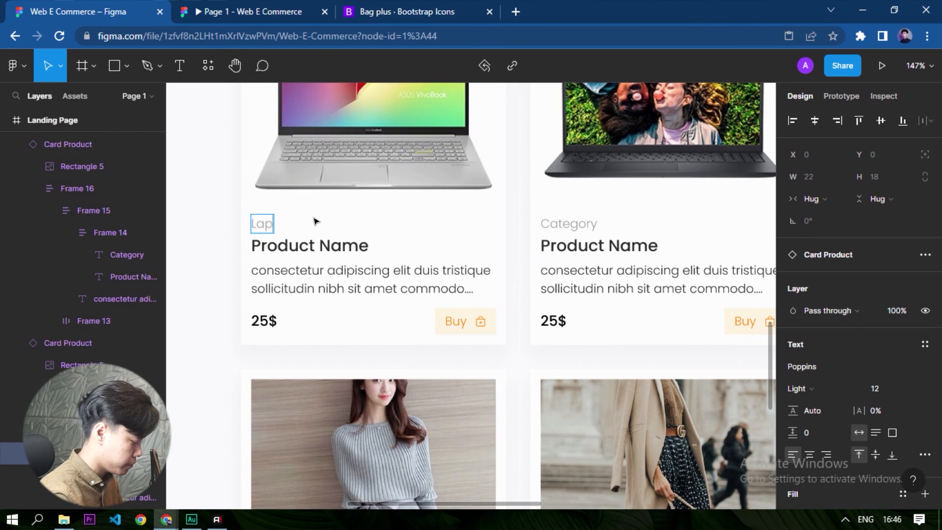
type("top & PC")
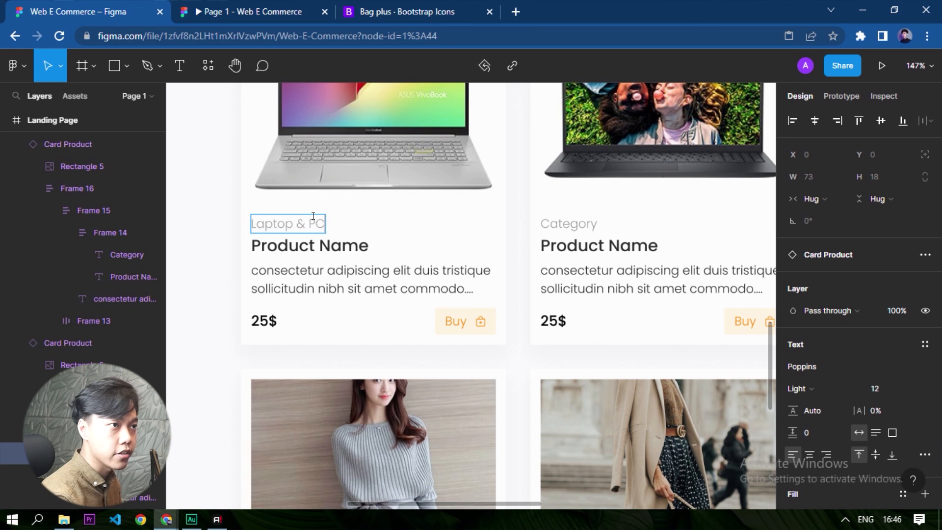
key("ctrl+a")
key("ctrl+c")
Reuse "Laptop & PC" as the second card's category and fill in the remaining categories and product names, from ASUS X441UV to Kabel Data Type C.
left_click(562, 222, "ctrl")
key("Return")
key("ctrl+v")
left_click(348, 246, "ctrl")
key("Return")
scroll(390, 352, "down", 3)
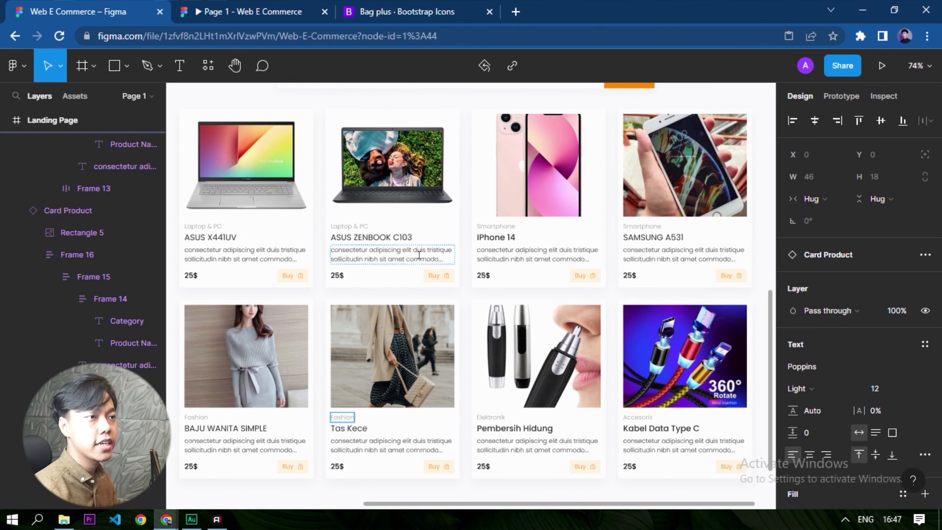
Select the 25$ price text in all eight product cards together.
left_click(190, 275)
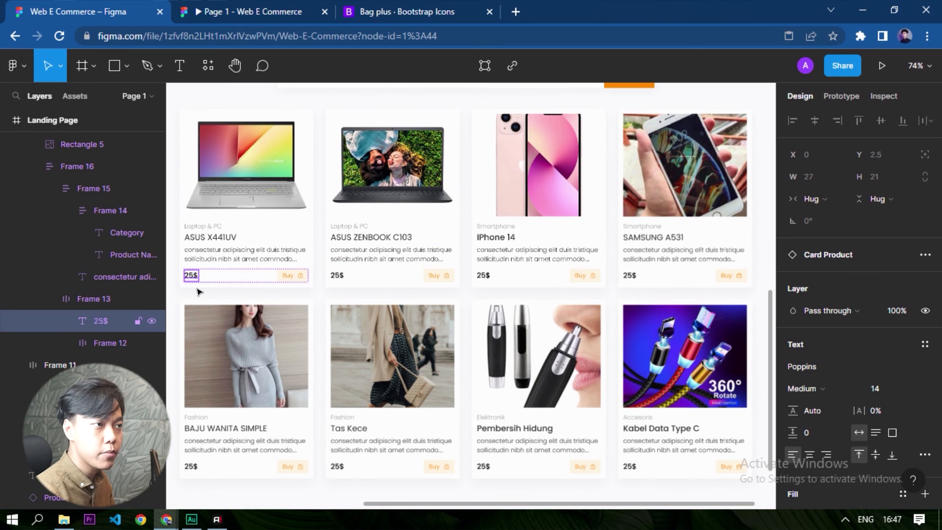
scroll(378, 298, "down", 1)
scroll(196, 285, "up", 1)
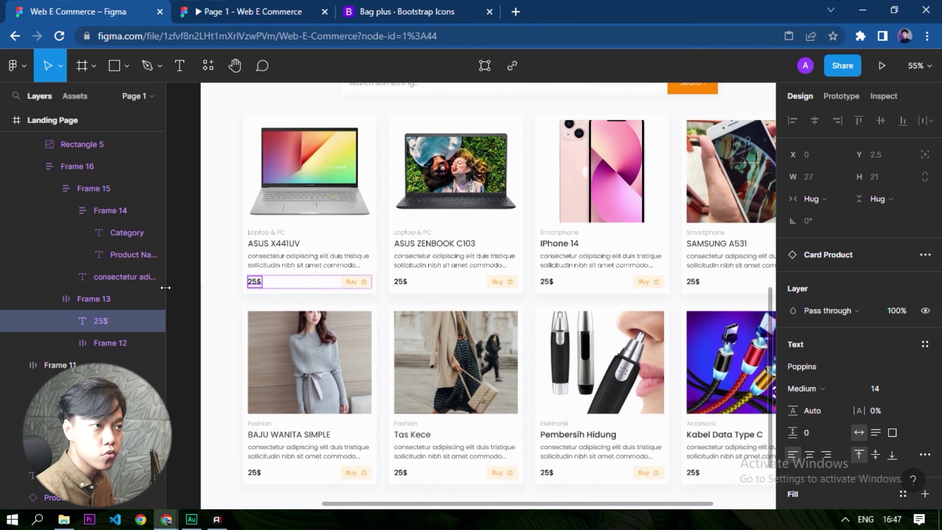
left_click(231, 279)
scroll(250, 286, "up", 3)
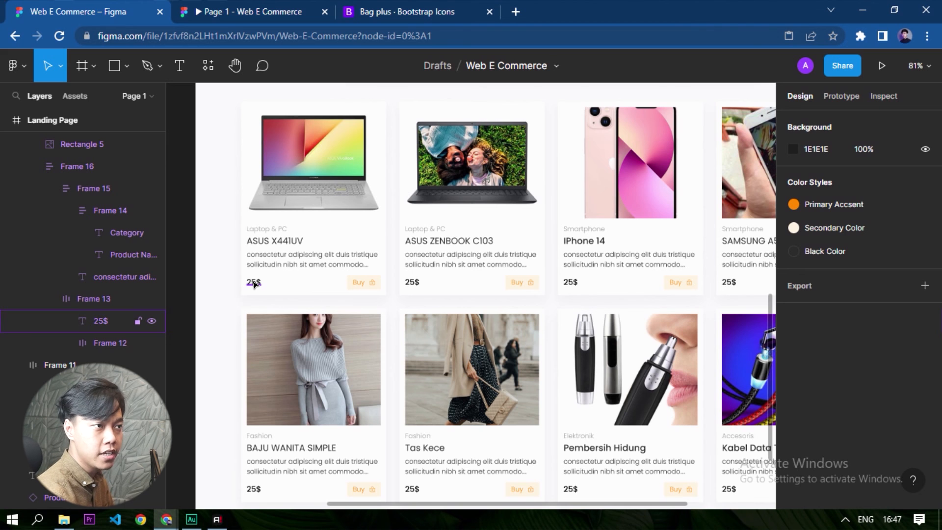
left_click(254, 283)
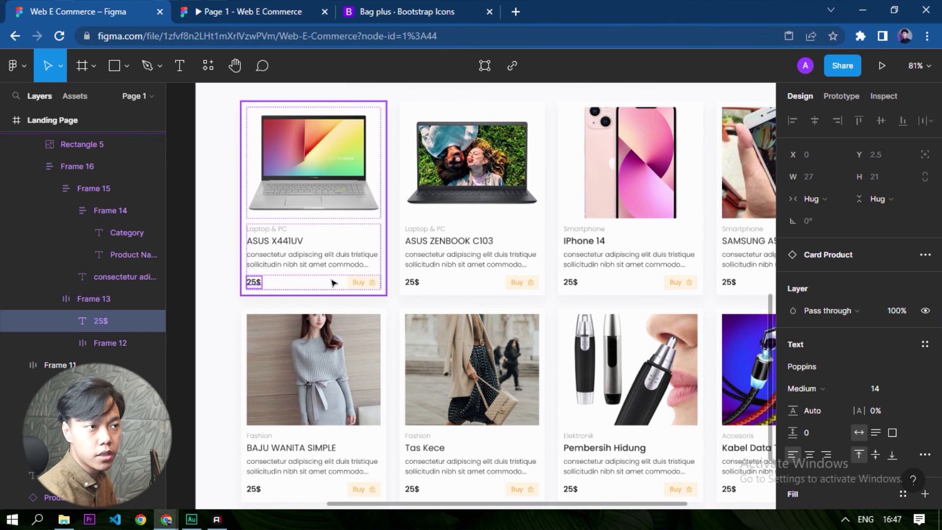
left_click(412, 281, "shift")
left_click(571, 281, "shift")
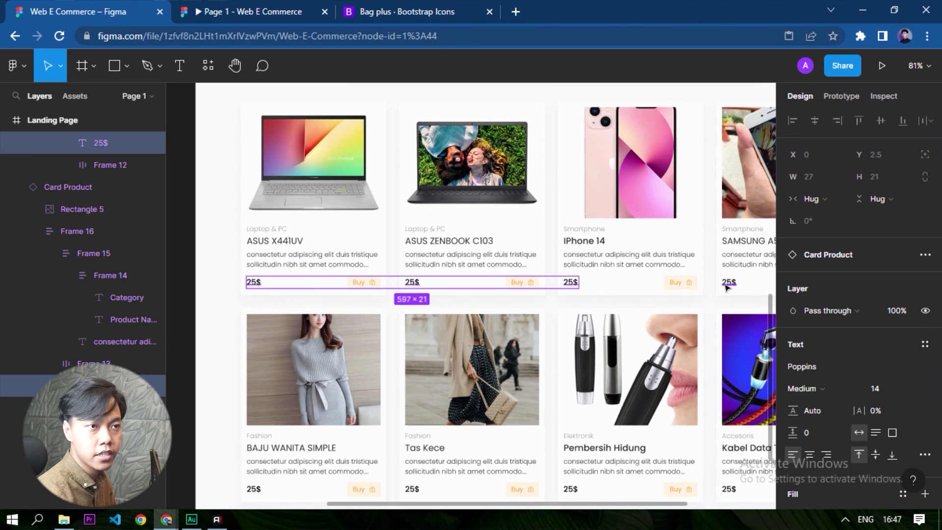
left_click(254, 489, "shift")
left_click(412, 489, "shift")
scroll(505, 430, "down", 3)
scroll(505, 430, "right", 3)
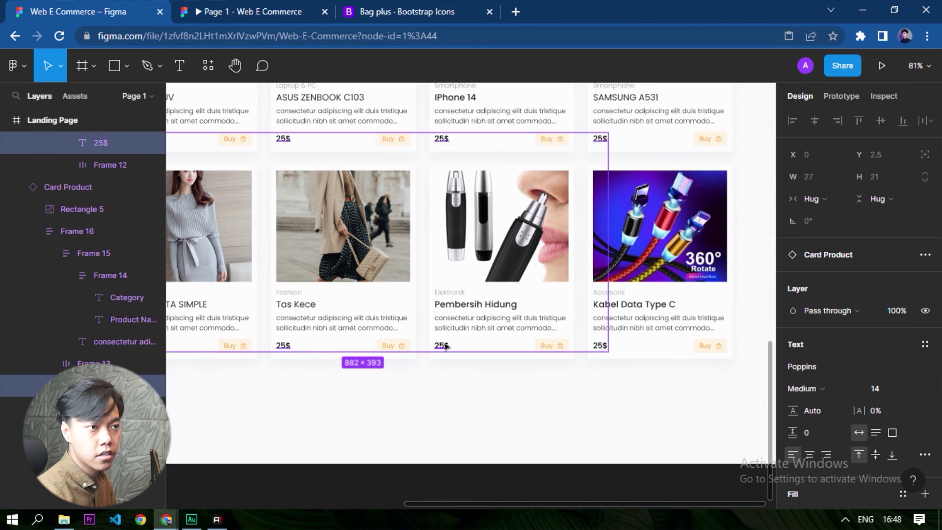
Run the Content Reel plugin on the selected prices and search its text content for "money".
right_click(597, 348)
mouse_move(611, 428)
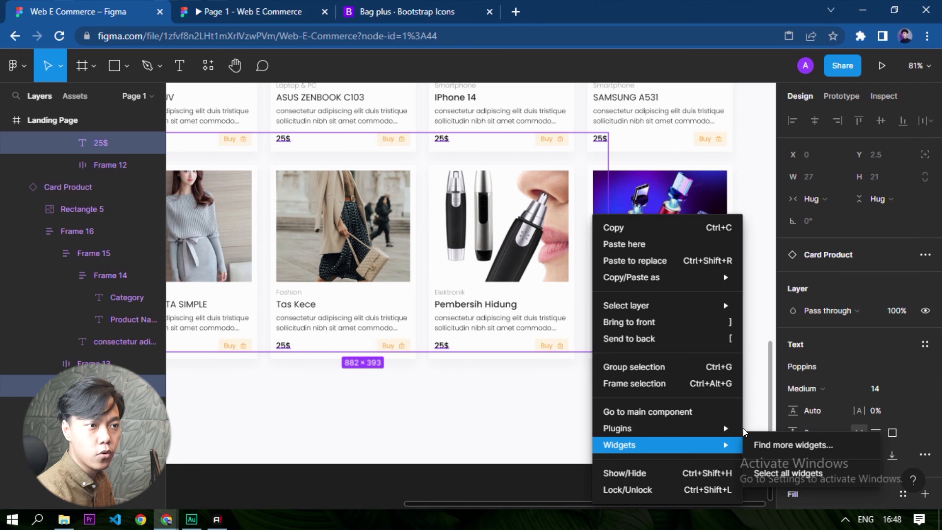
left_click(808, 256)
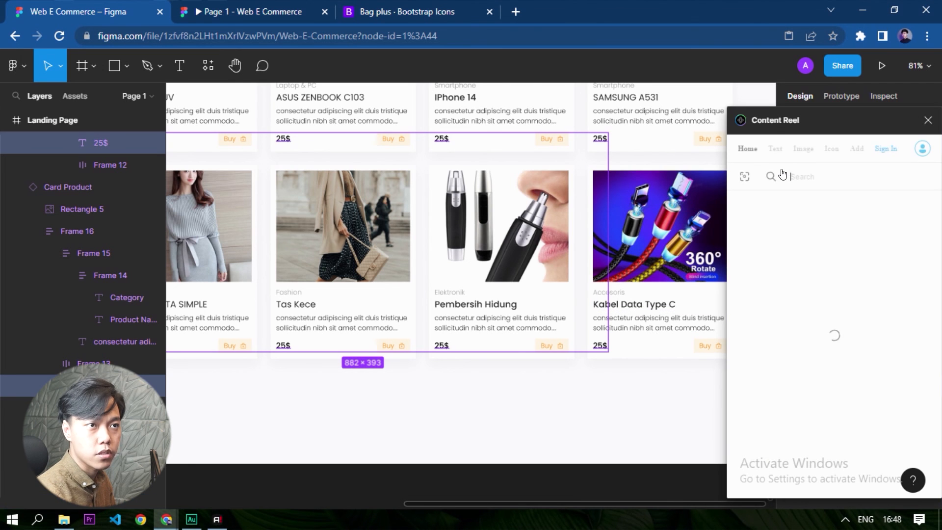
left_click(779, 150)
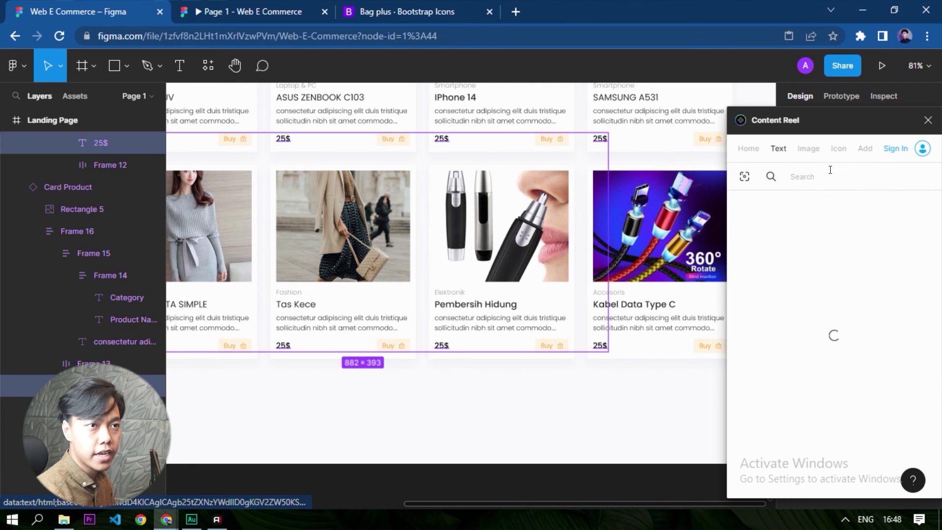
type("money")
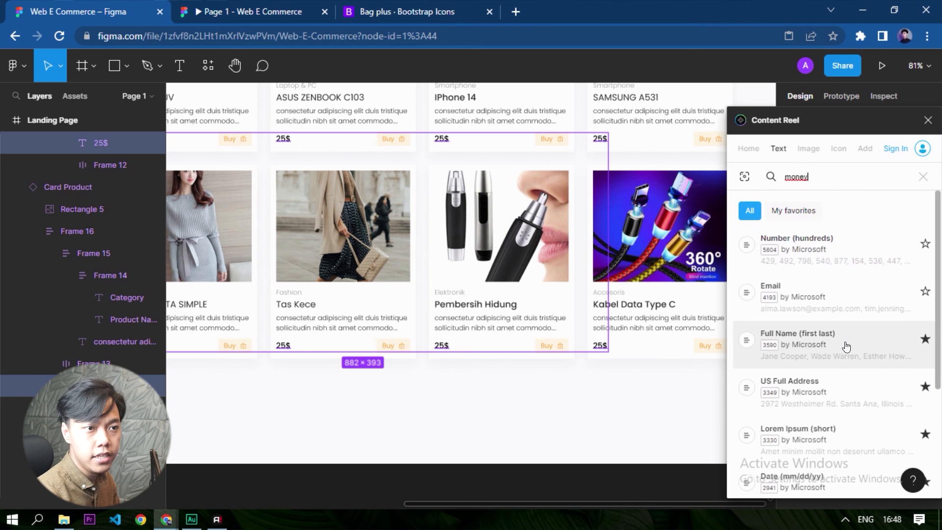
scroll(846, 347, "down", 10)
scroll(846, 347, "down", 8)
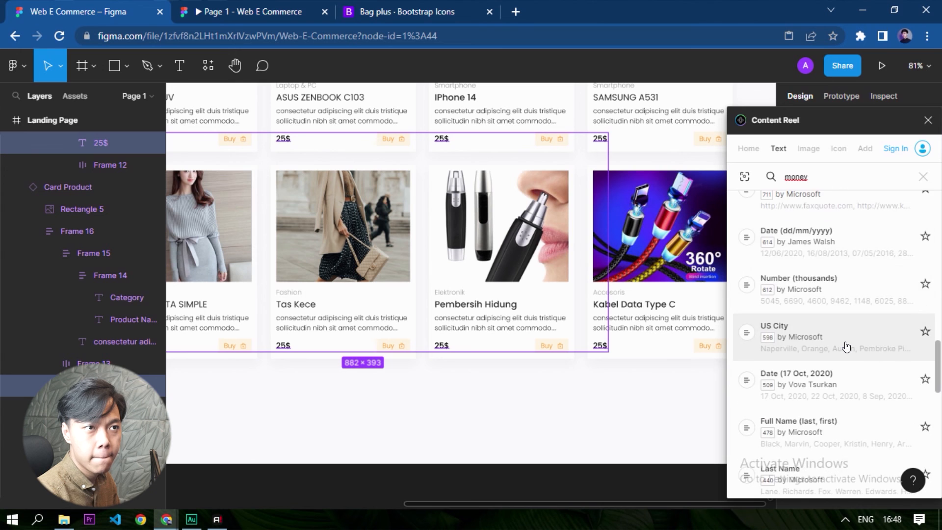
scroll(846, 346, "down", 4)
key("Return")
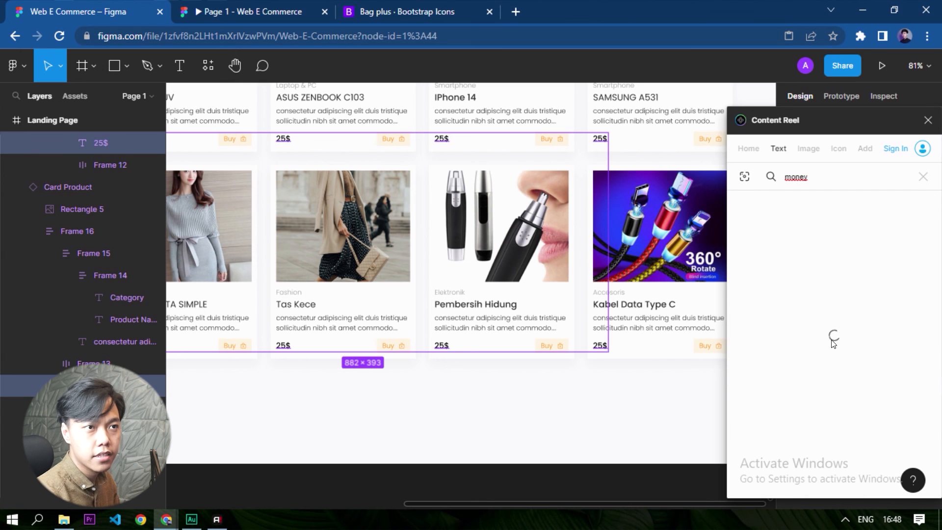
Change the Content Reel search term to "dolar" and look through the lists for dollar-formatted prices.
double_click(819, 178)
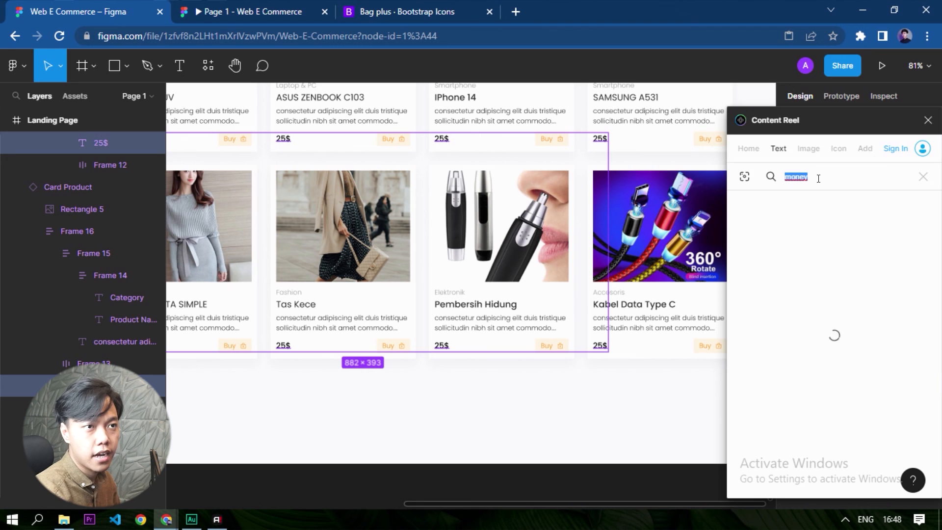
type("dolar")
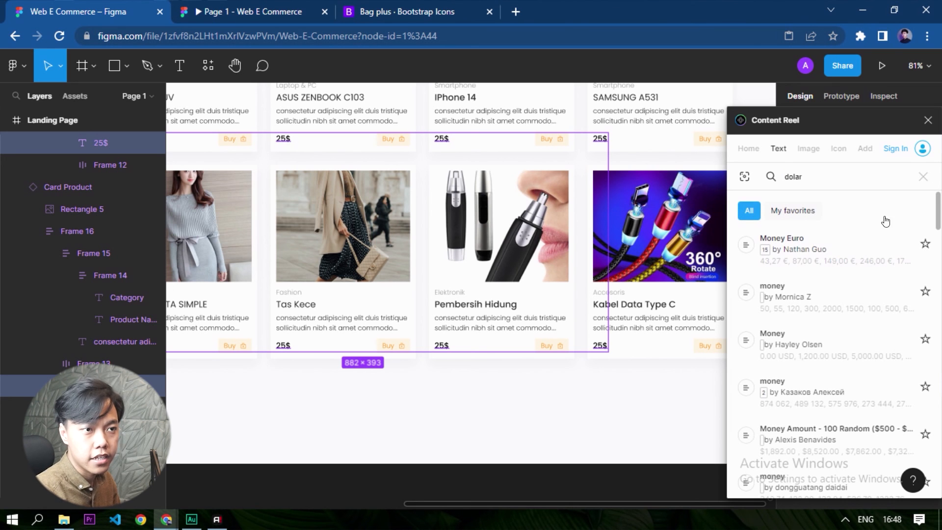
scroll(888, 245, "down", 4)
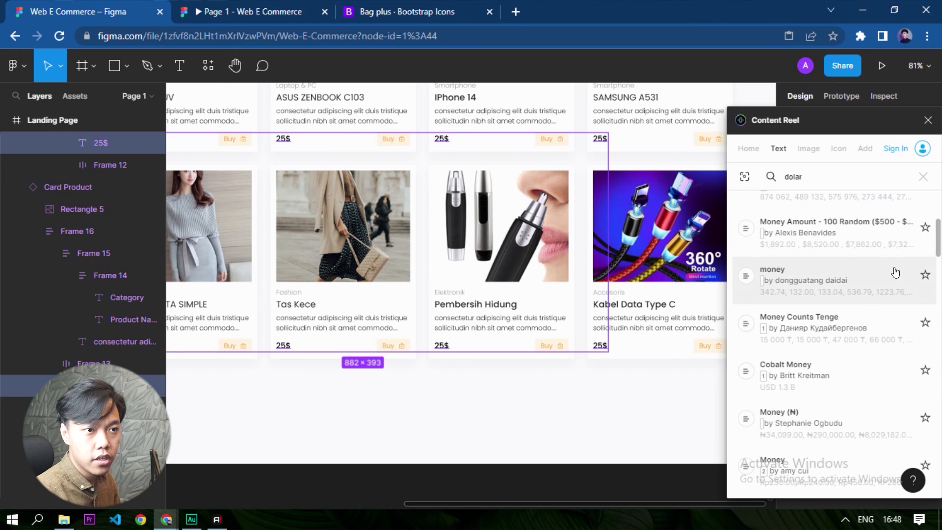
scroll(887, 274, "down", 1)
scroll(887, 275, "down", 4)
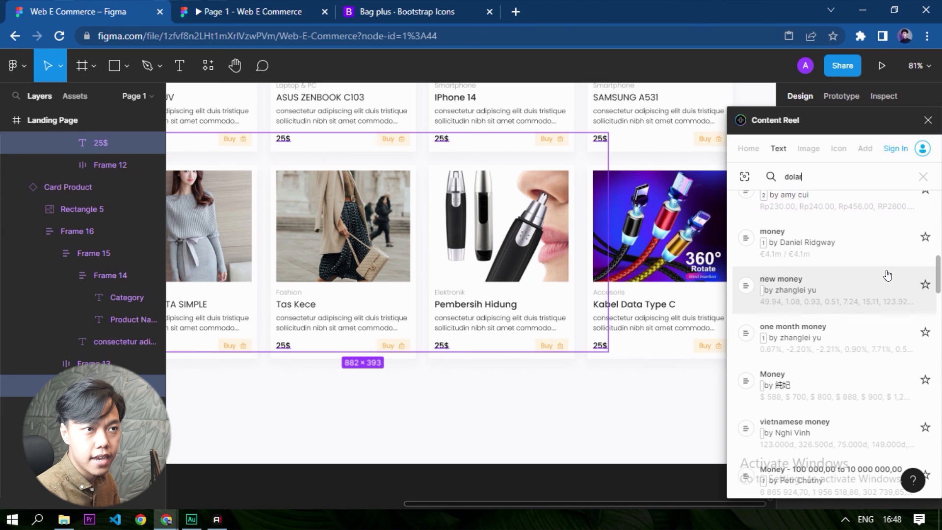
scroll(875, 290, "down", 1)
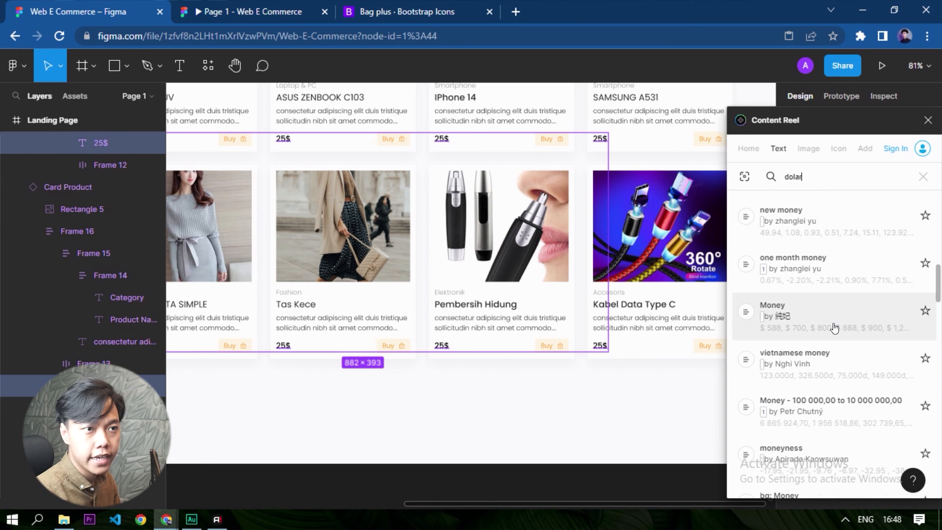
Apply the Money list beginning with $ 588, $ 700 and $ 800 to the selected prices and close Content Reel.
left_click(831, 328)
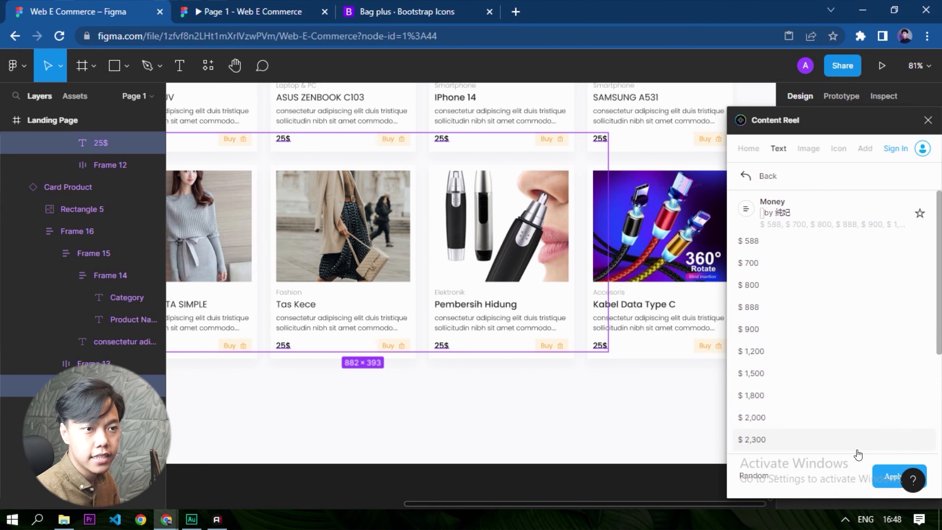
left_click(883, 474)
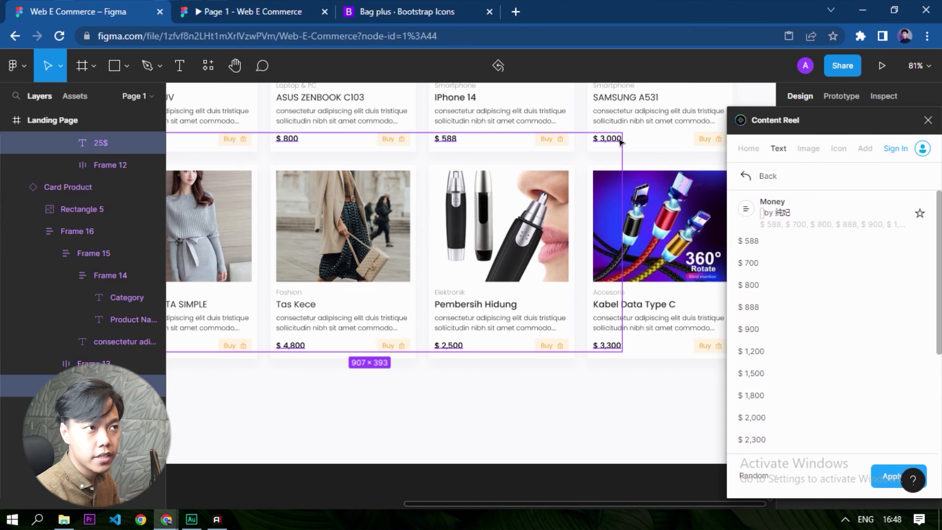
left_click(333, 401)
left_click_drag(299, 386, 389, 403)
left_click(927, 120)
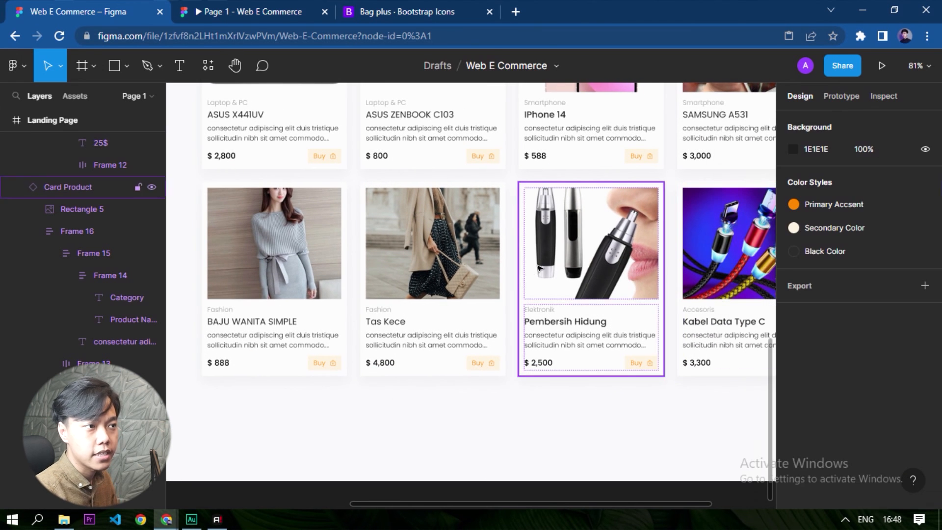
Review the landing page from the header banner down to the product grid, selecting the ASUS X441UV card for inspection.
scroll(268, 410, "down", 2, "ctrl")
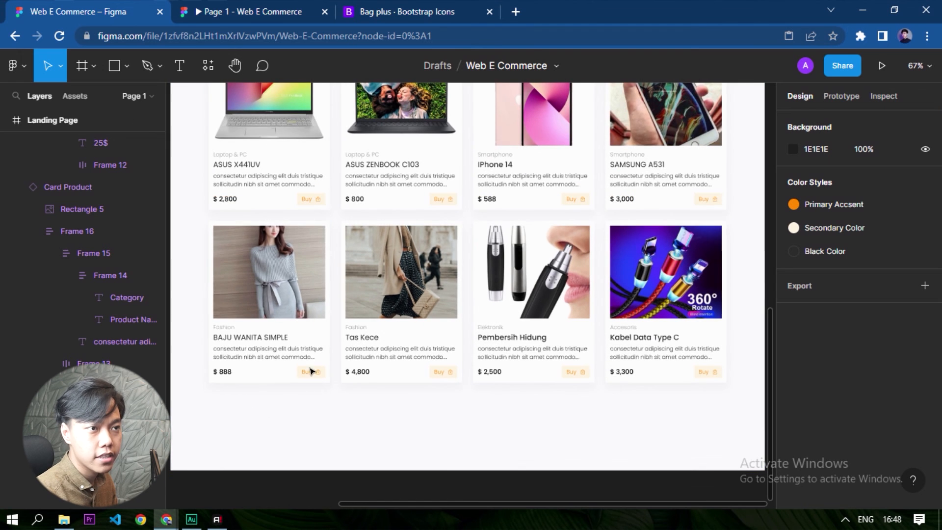
scroll(442, 216, "up", 3)
scroll(442, 217, "up", 5)
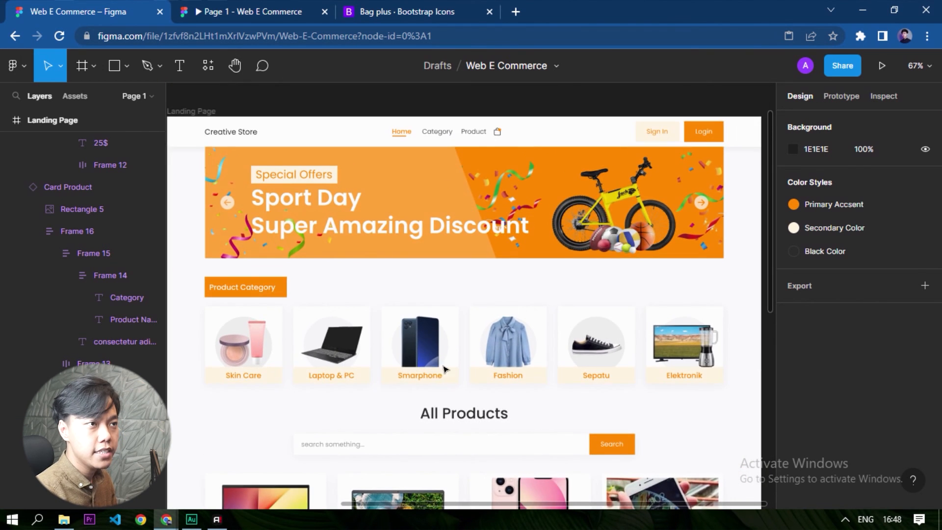
scroll(433, 340, "down", 2, "ctrl")
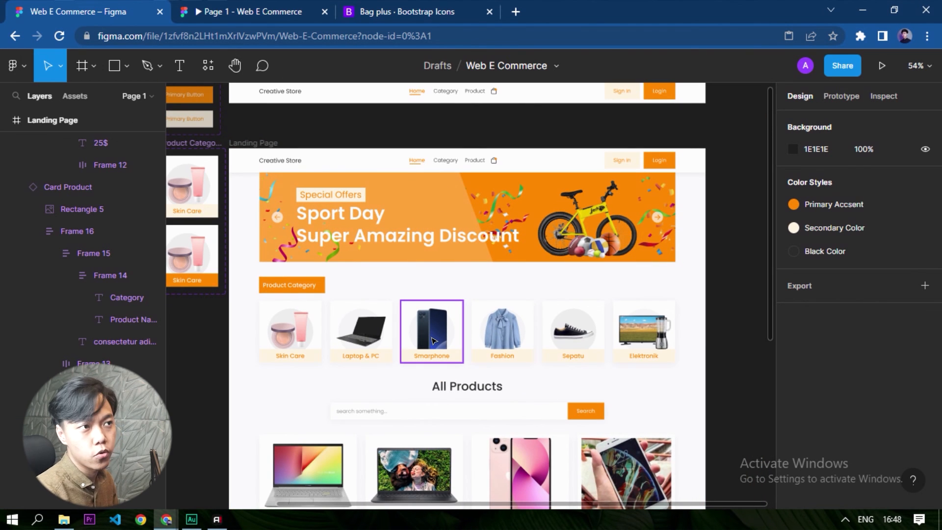
left_click_drag(399, 378, 402, 126)
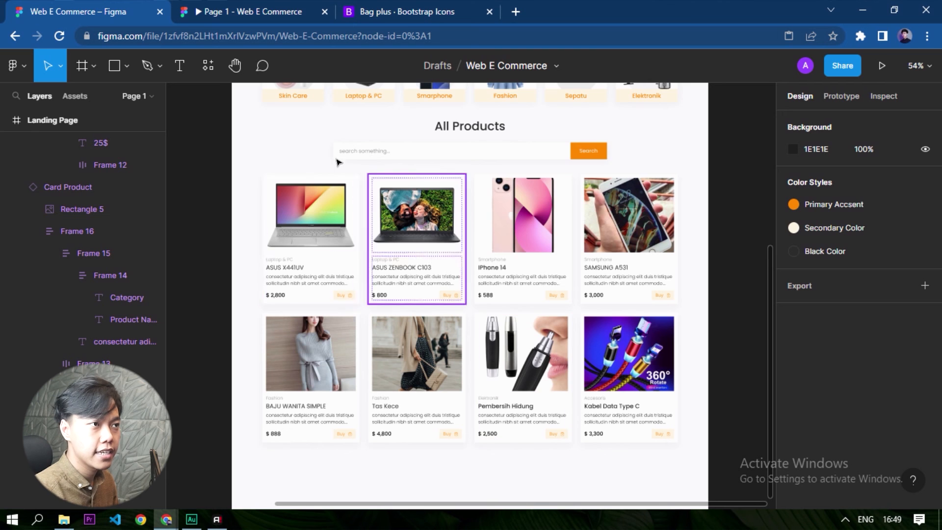
left_click(346, 256)
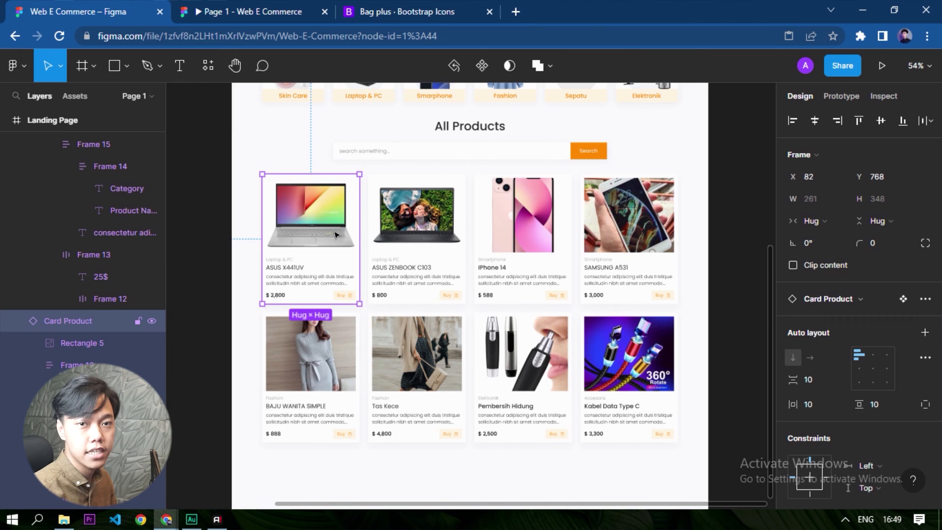
scroll(335, 235, "up", 5)
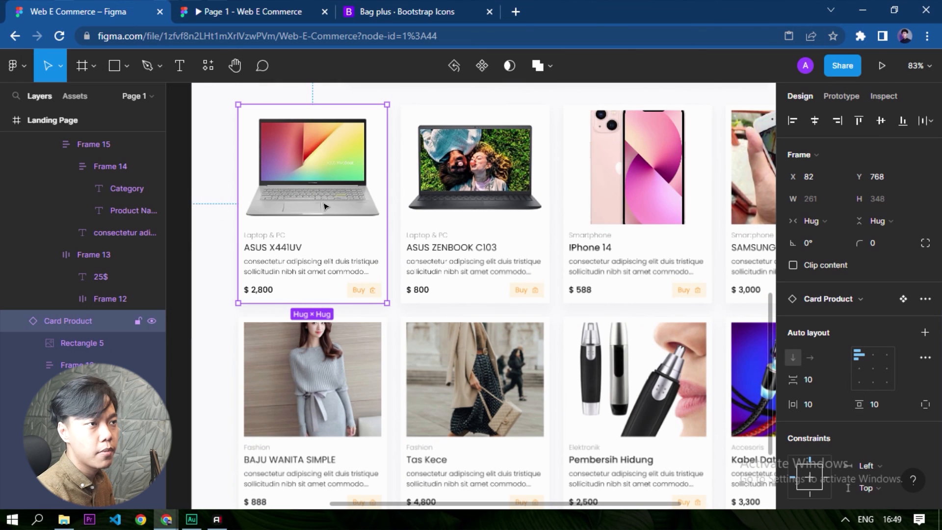
scroll(268, 167, "down", 3)
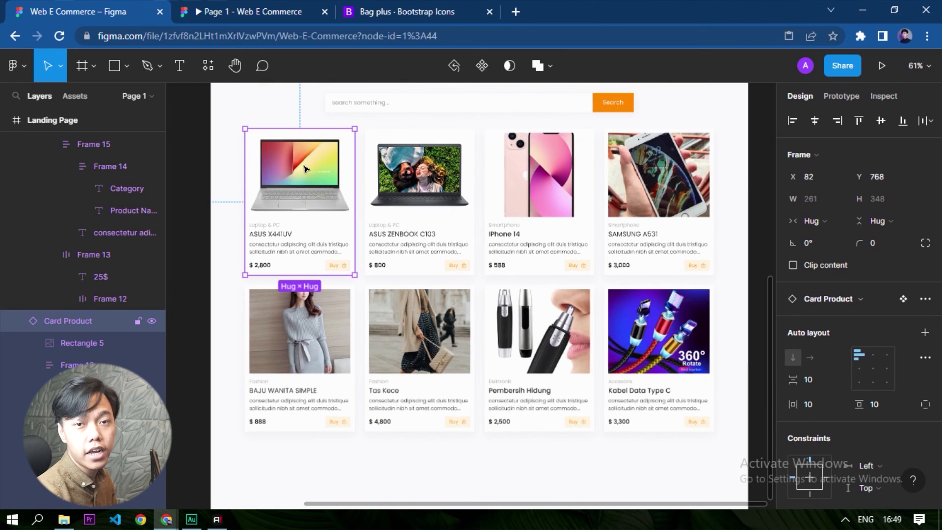
scroll(308, 264, "down", 1)
left_click_drag(345, 199, 299, 266)
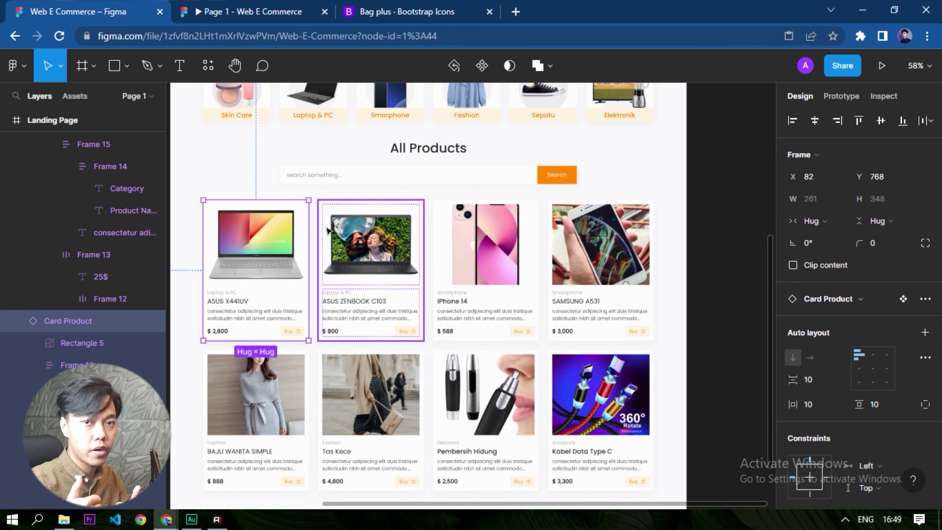